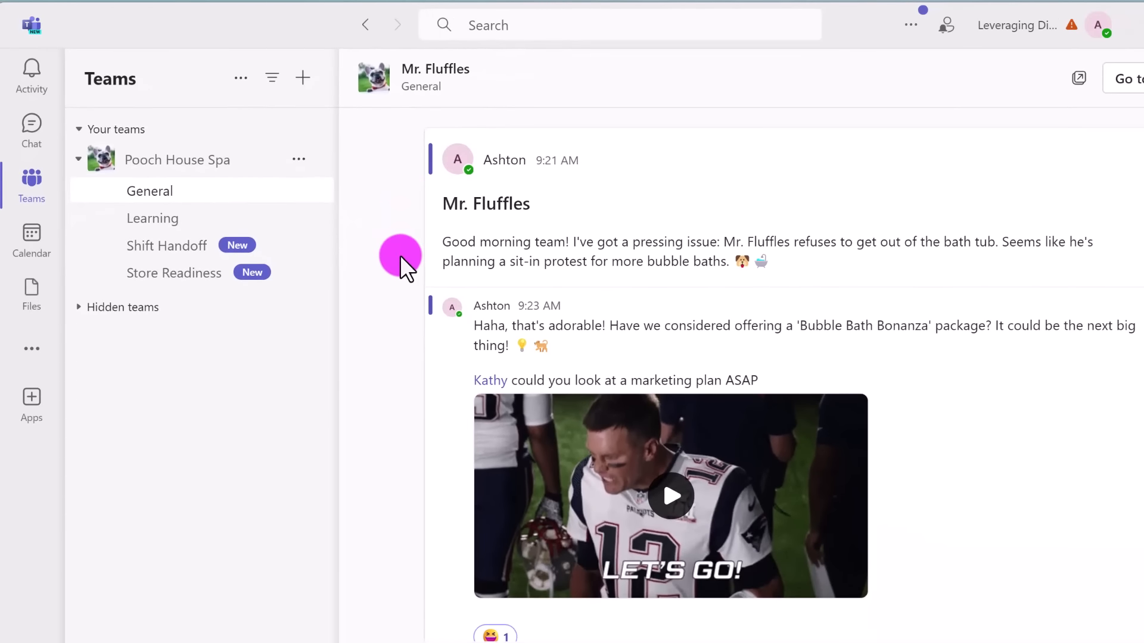
Read through the Mr. Fluffles conversation and its replies in the General channel.
scroll(398, 270, "down", 3)
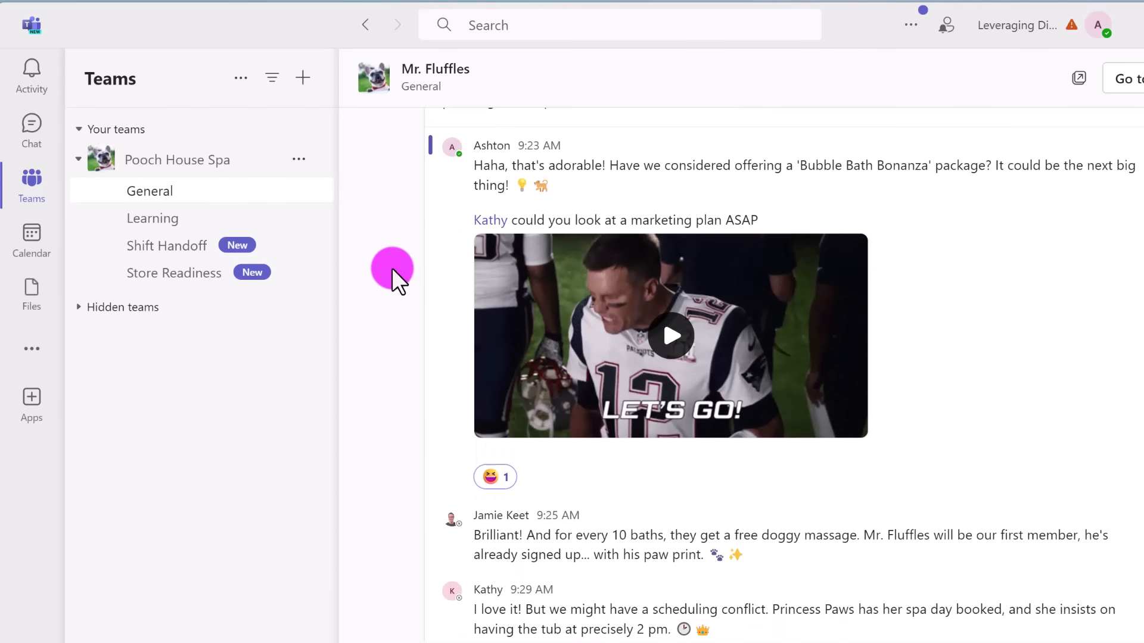
scroll(388, 328, "down", 4)
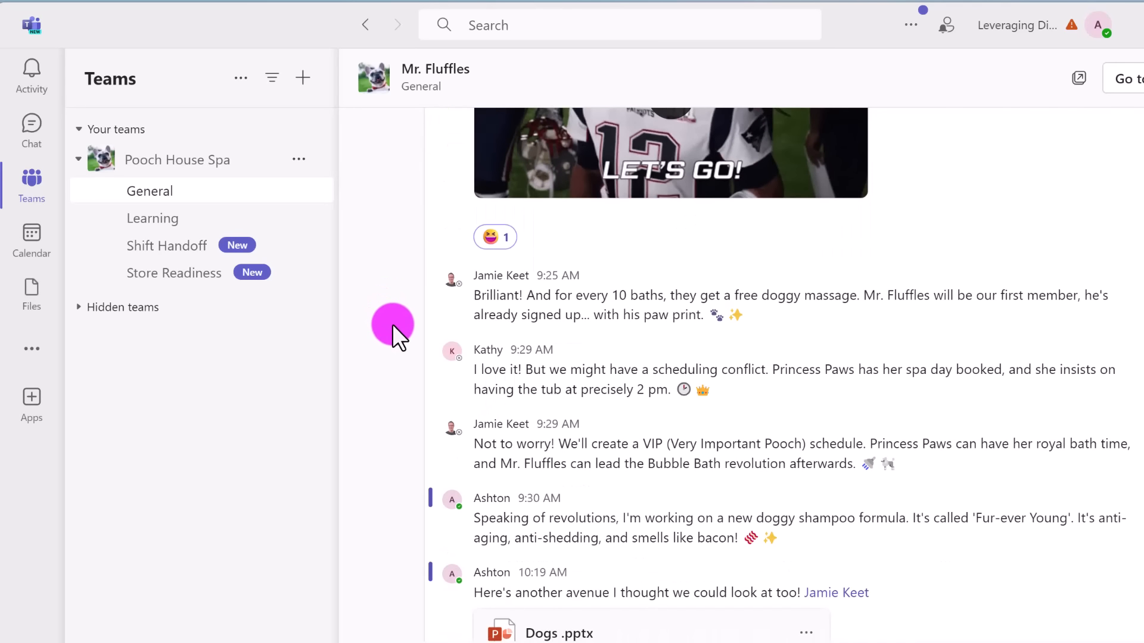
scroll(395, 360, "down", 3)
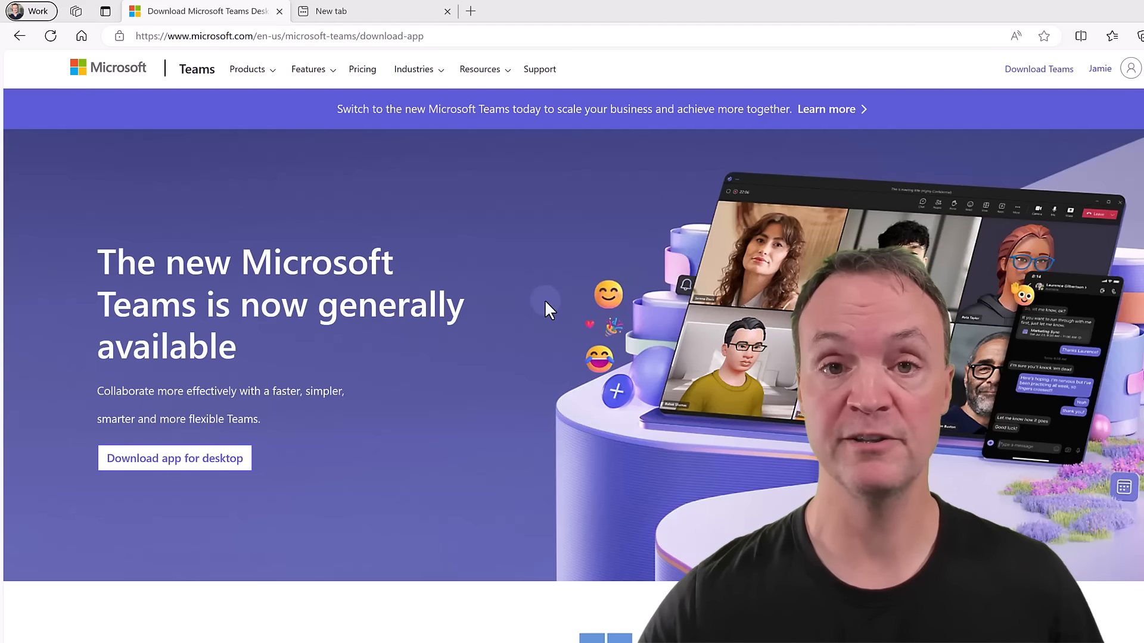
Switch to the browser and look over the Windows desktop download options for home and for work or school on the Microsoft Teams page.
scroll(544, 299, "down", 4)
scroll(548, 309, "down", 1)
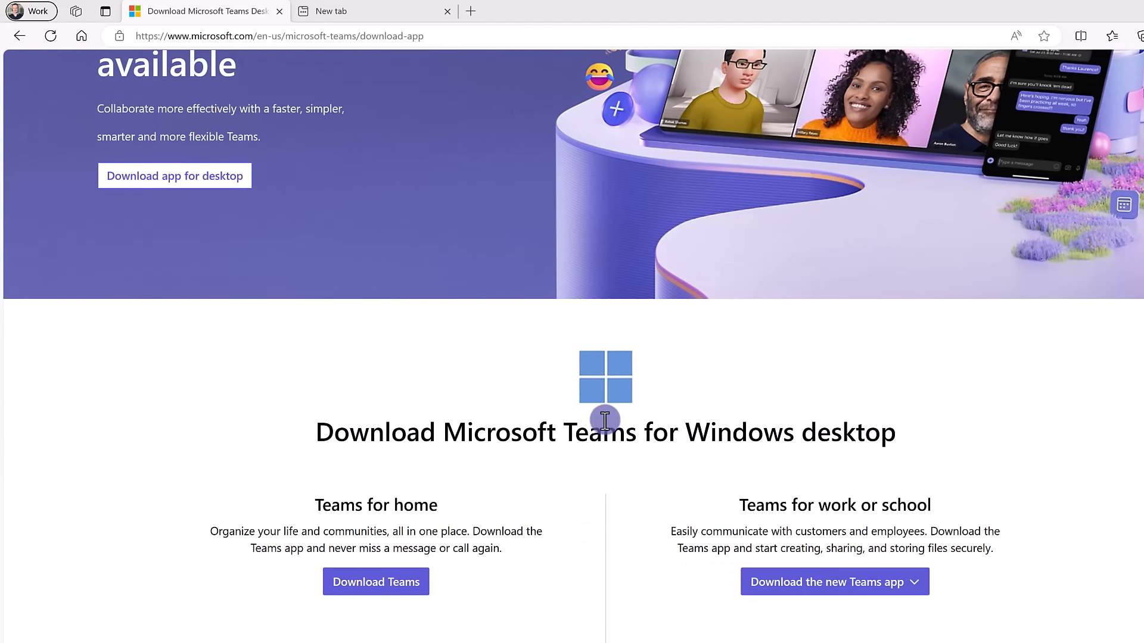
scroll(605, 413, "down", 3)
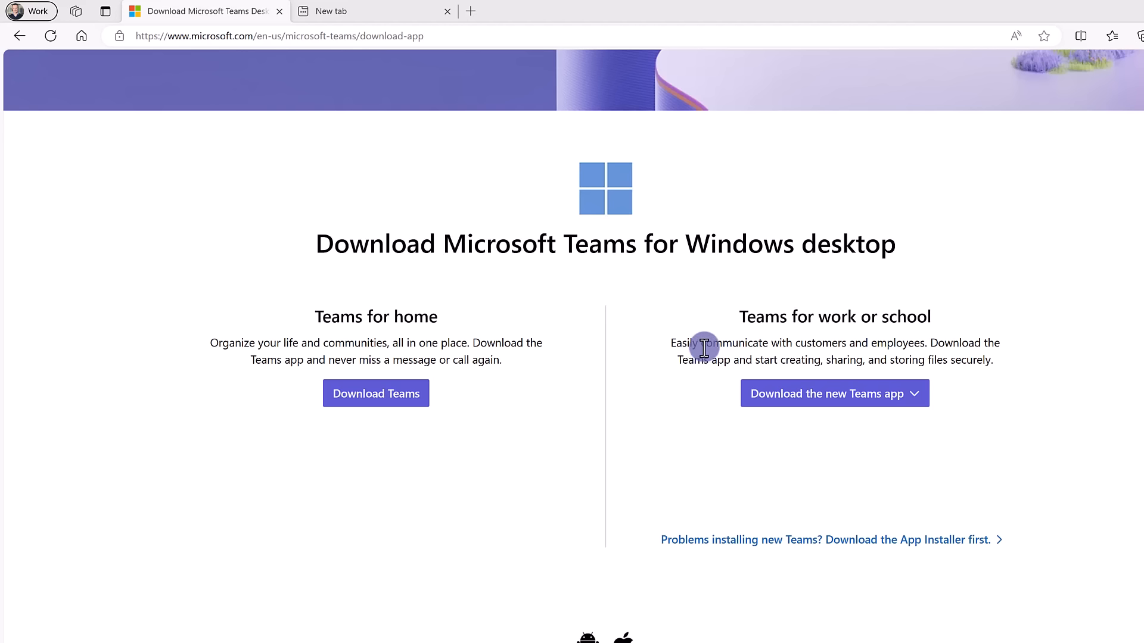
Open Teams on the web through teams.microsoft.com, and also from the app list of the Microsoft 365 home page.
type("teams.microsoft.com")
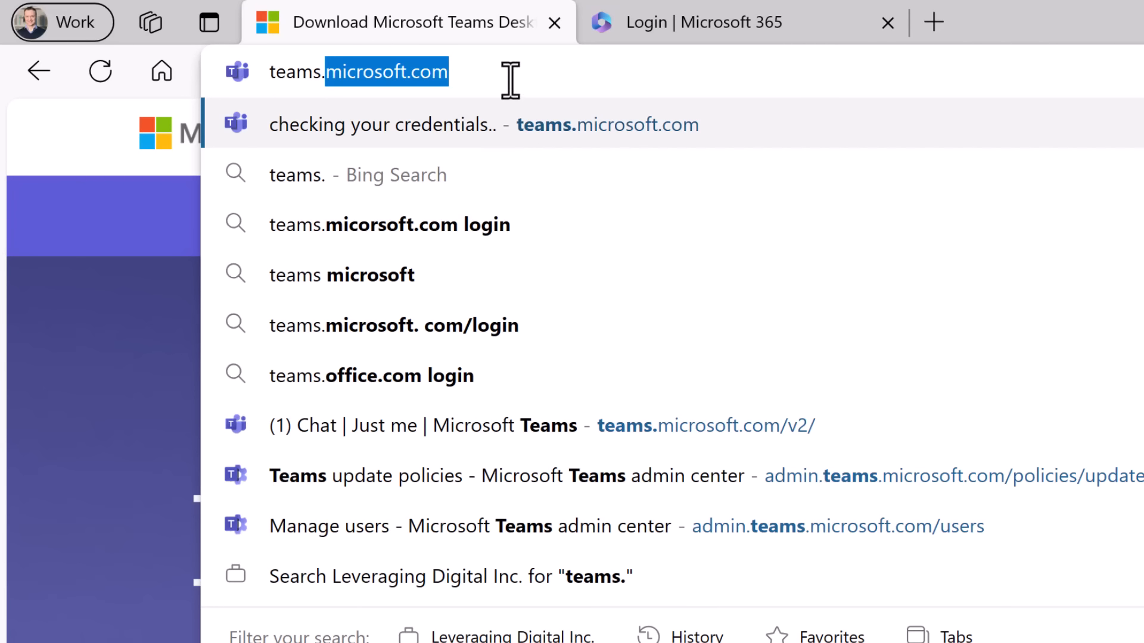
key("Return")
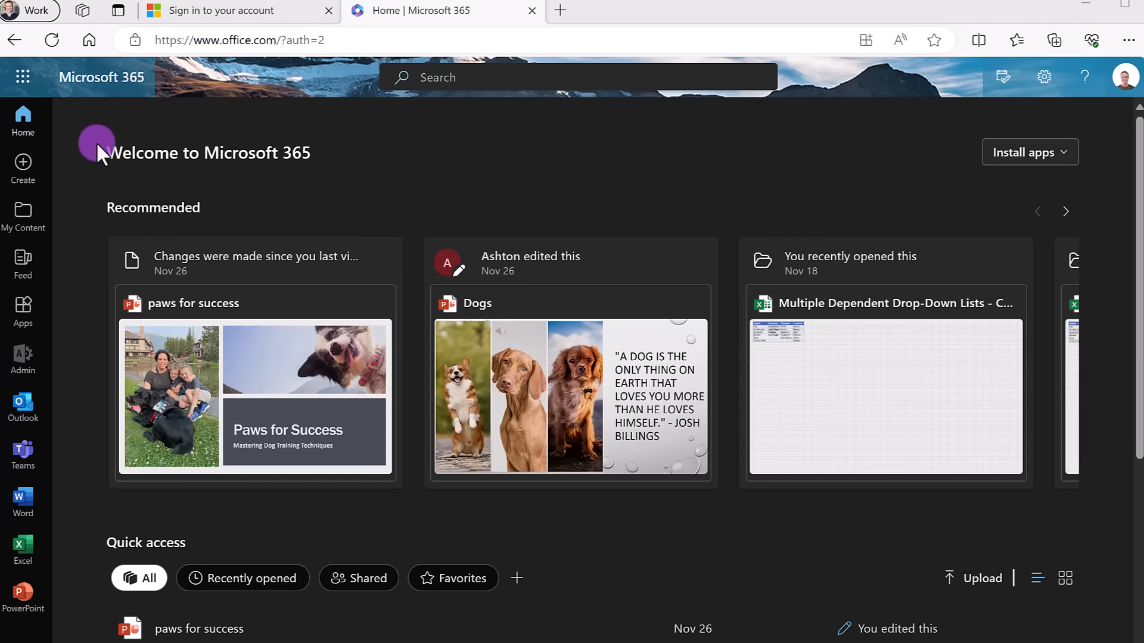
left_click(31, 82)
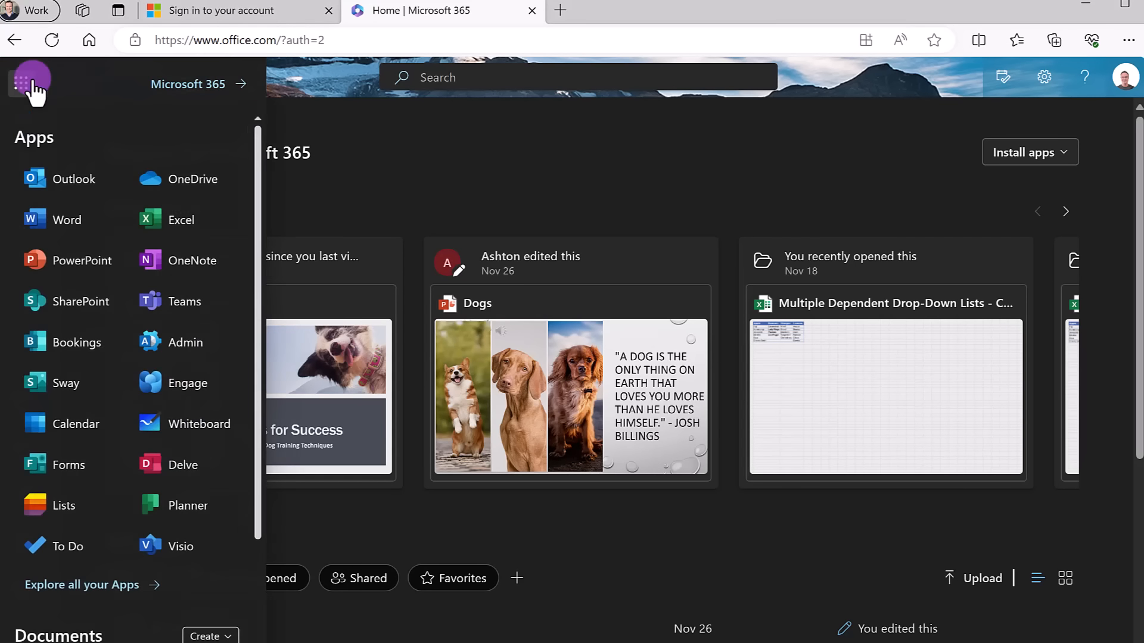
left_click(195, 297)
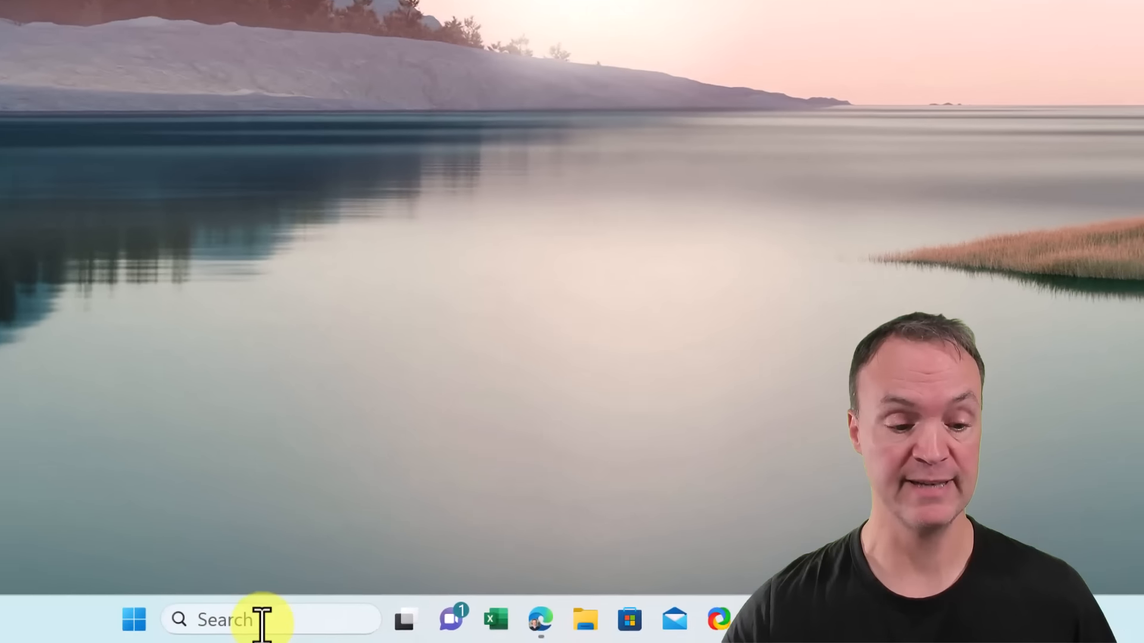
Find and launch the new Microsoft Teams (work or school) desktop app and sign in with the third listed account.
left_click(261, 620)
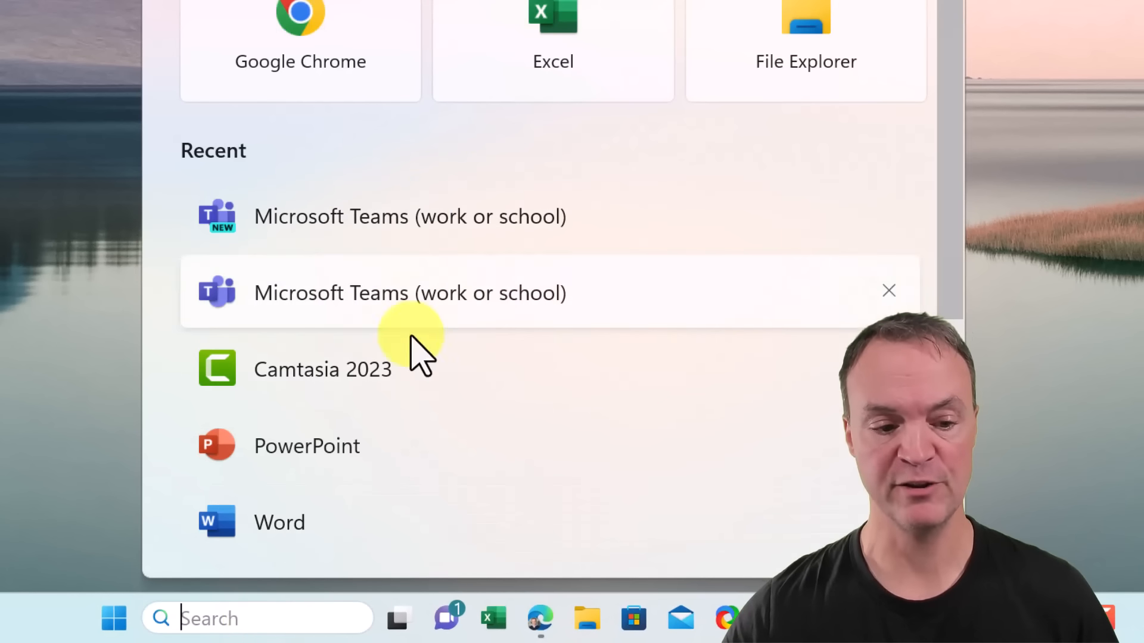
type("tea")
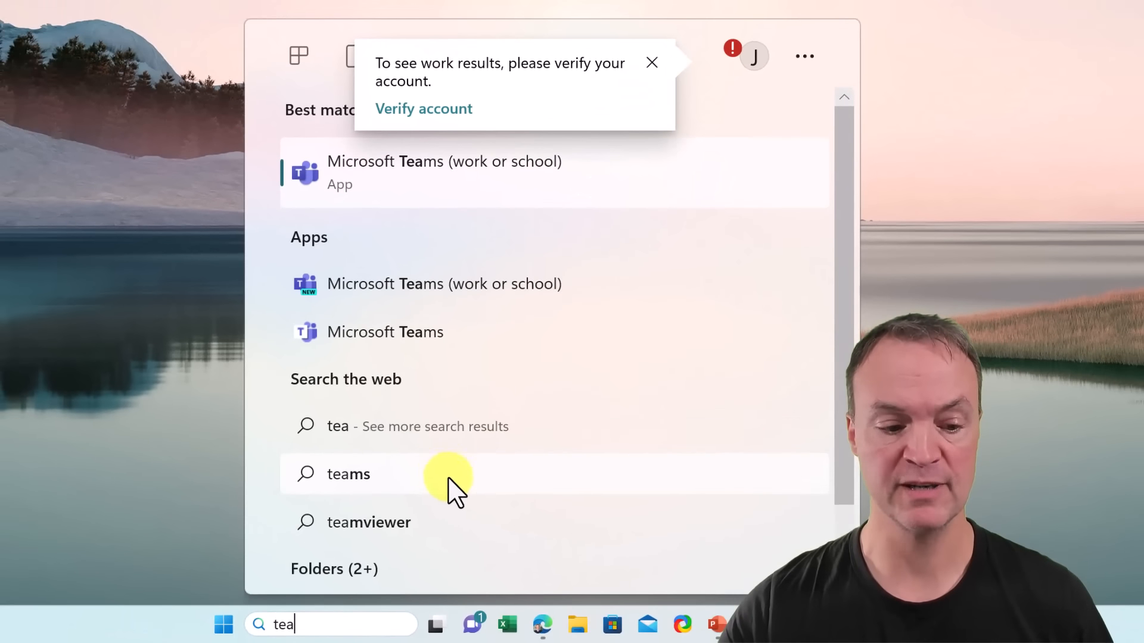
type("m")
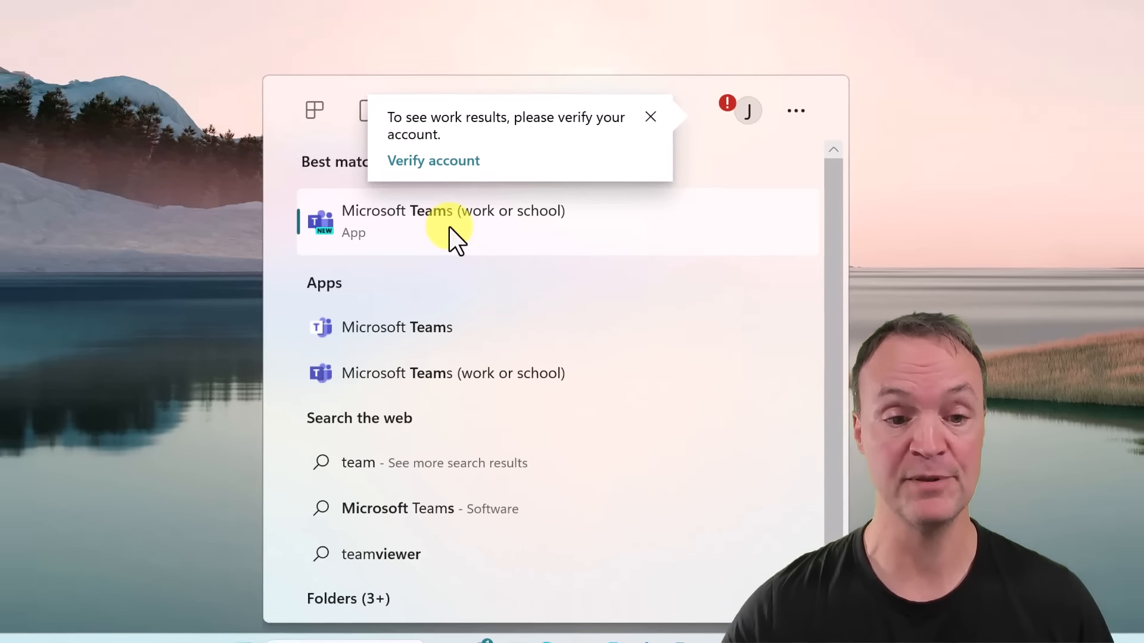
left_click(444, 179)
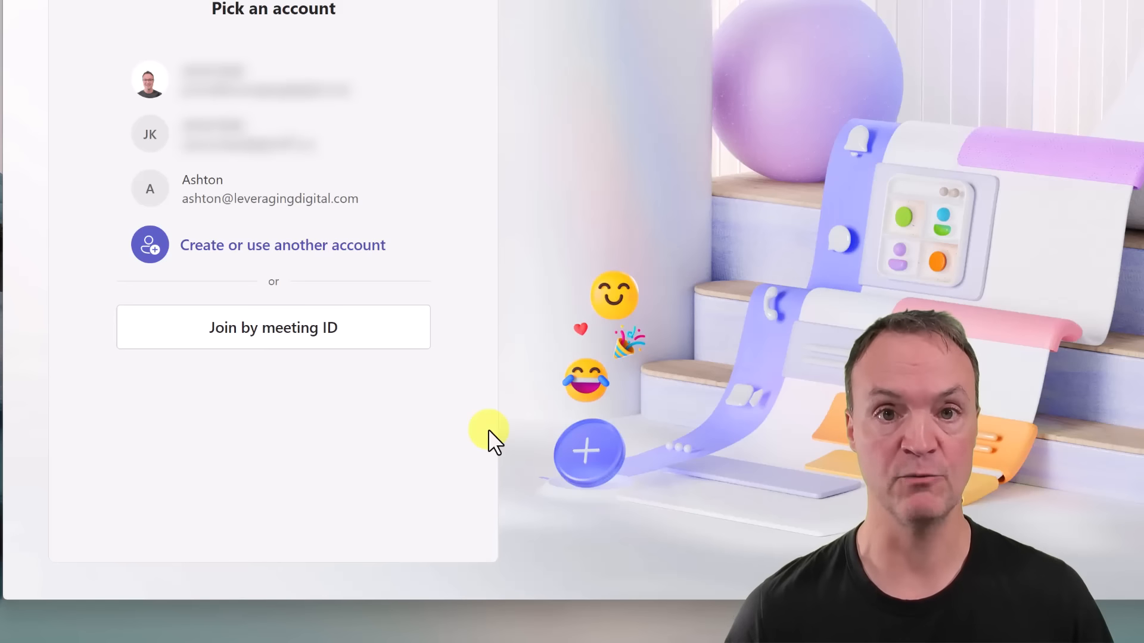
left_click(273, 202)
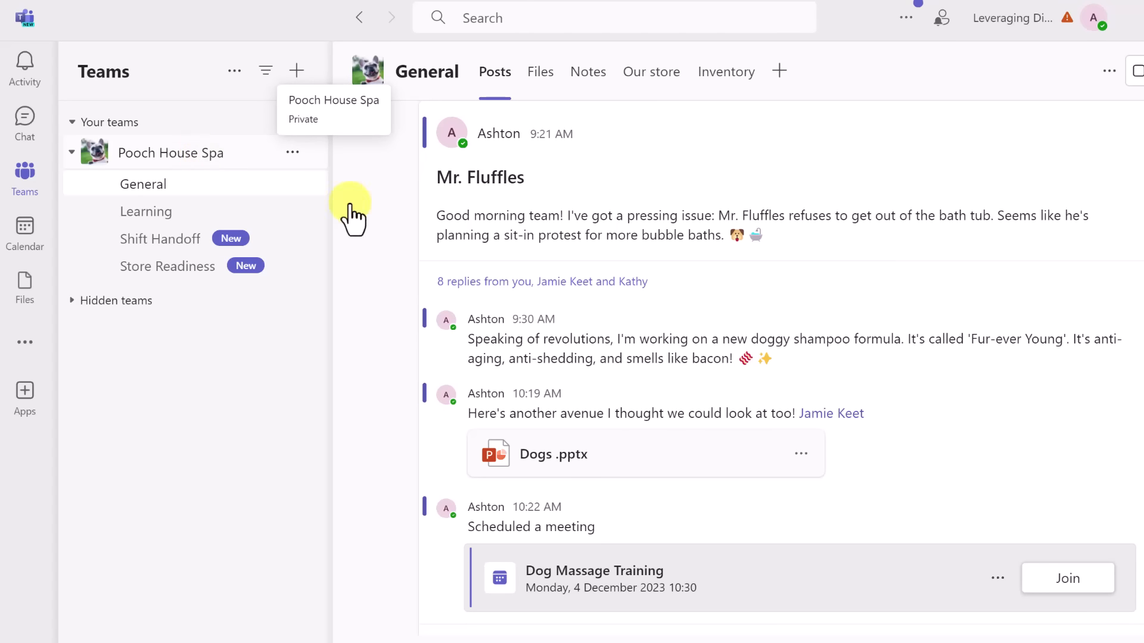
Check the profile's account options and the warning on the second account, without switching accounts.
mouse_move(897, 160)
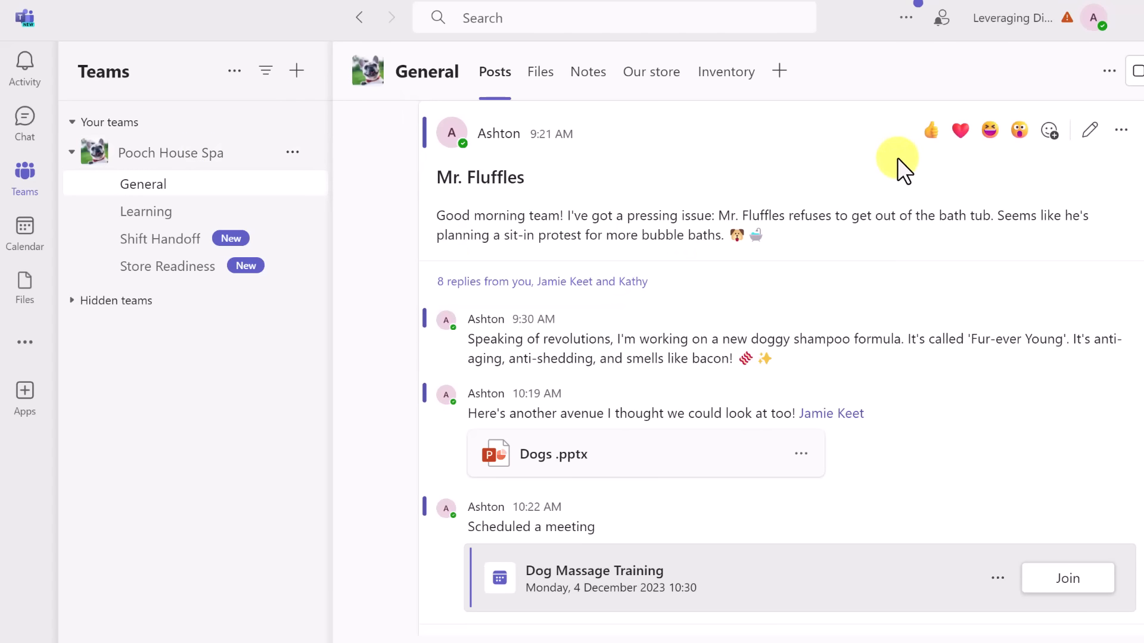
left_click(1020, 29)
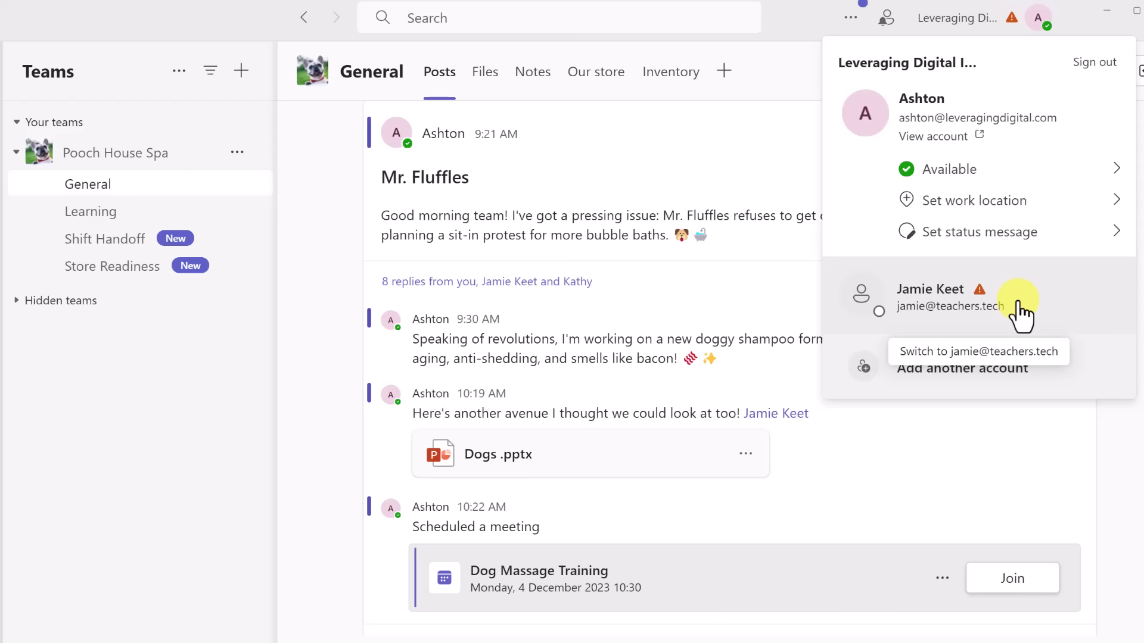
mouse_move(989, 296)
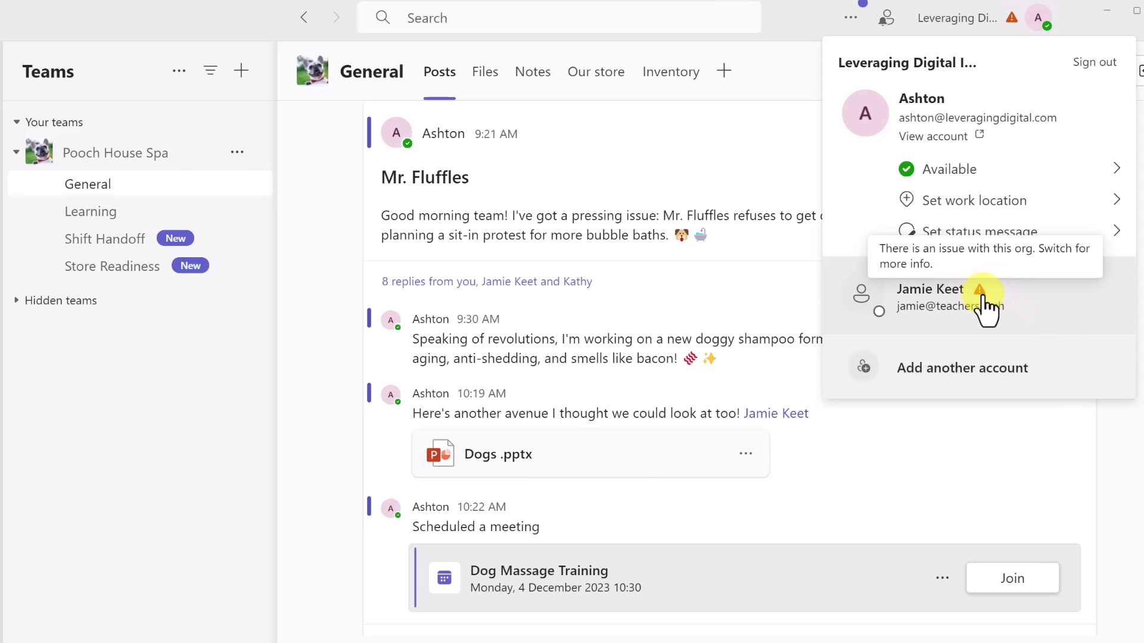
left_click(329, 283)
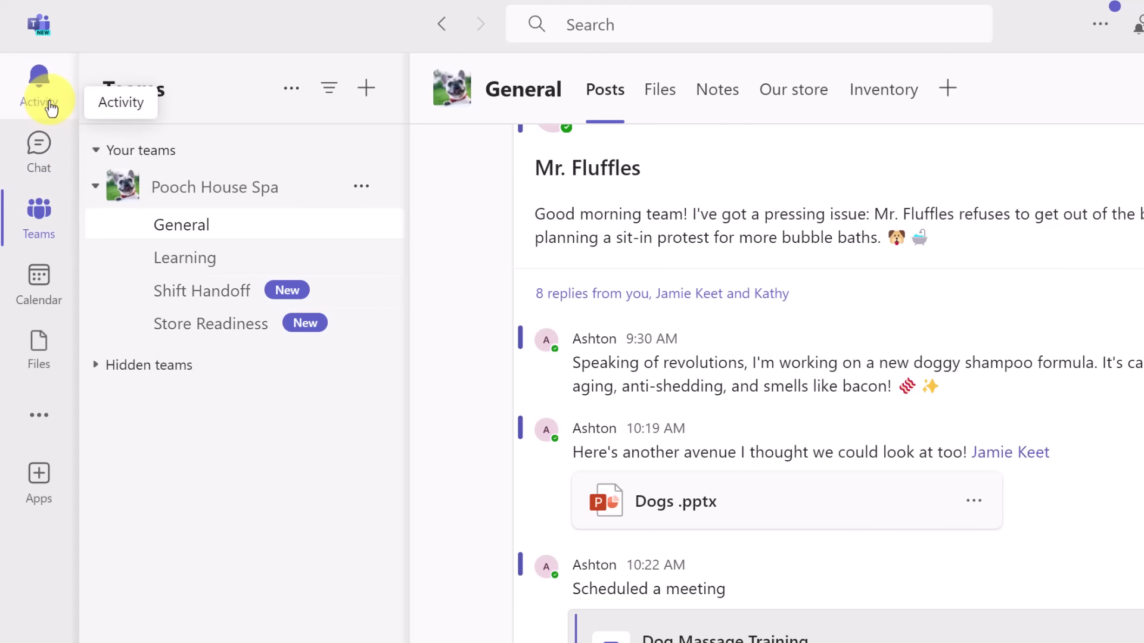
Look through the General channel's files and the Learning channel's posts and files in the Pooch House Spa team.
left_click(41, 226)
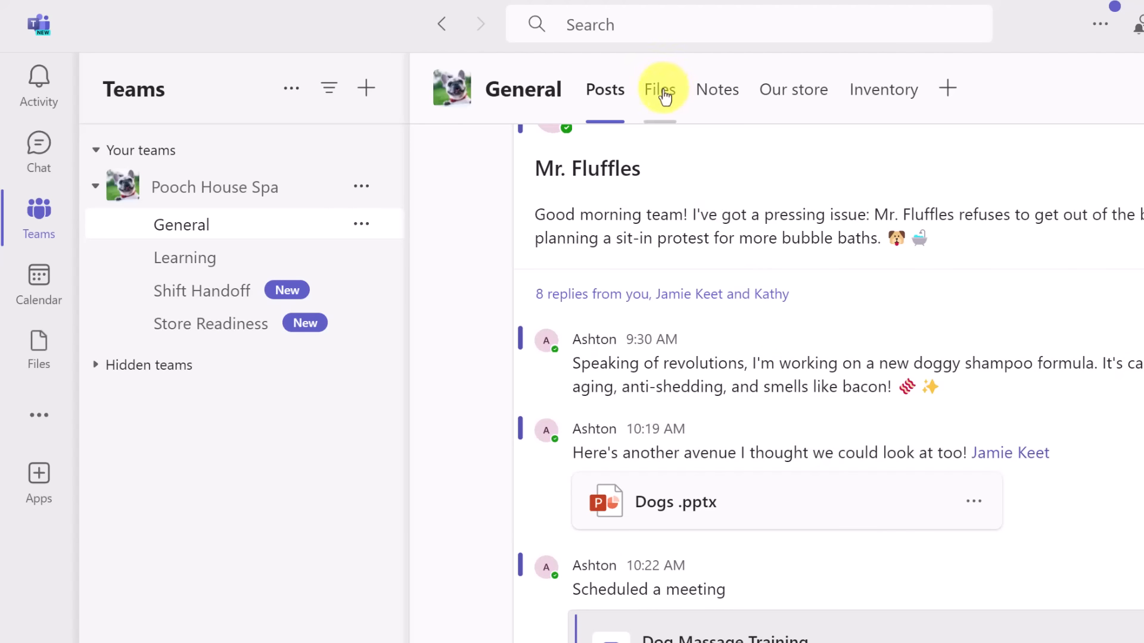
left_click(665, 98)
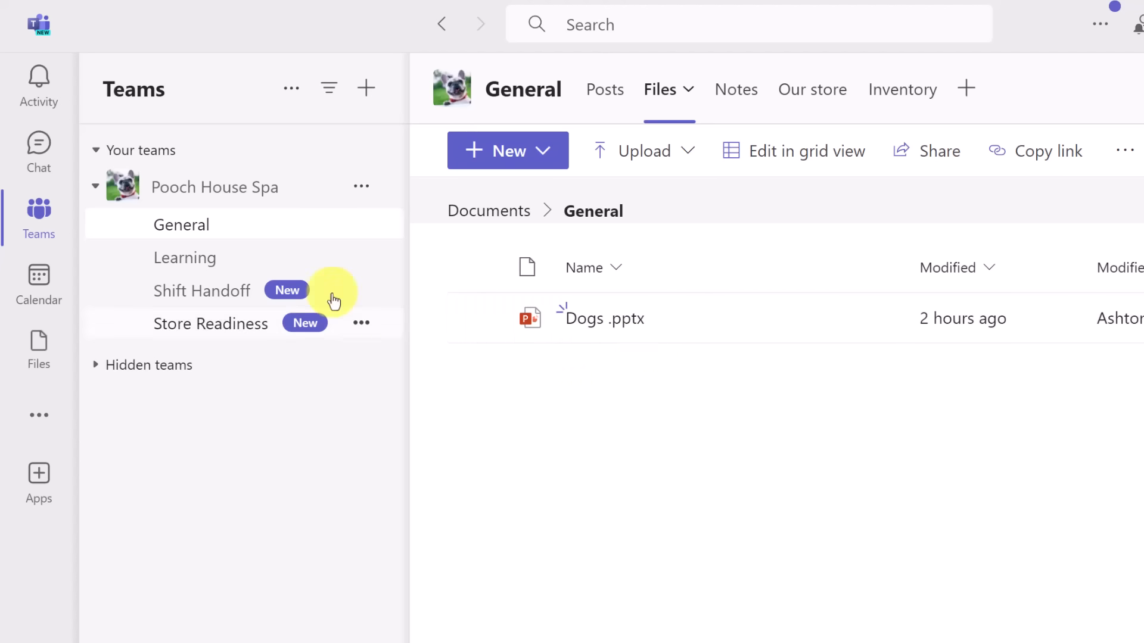
left_click(192, 264)
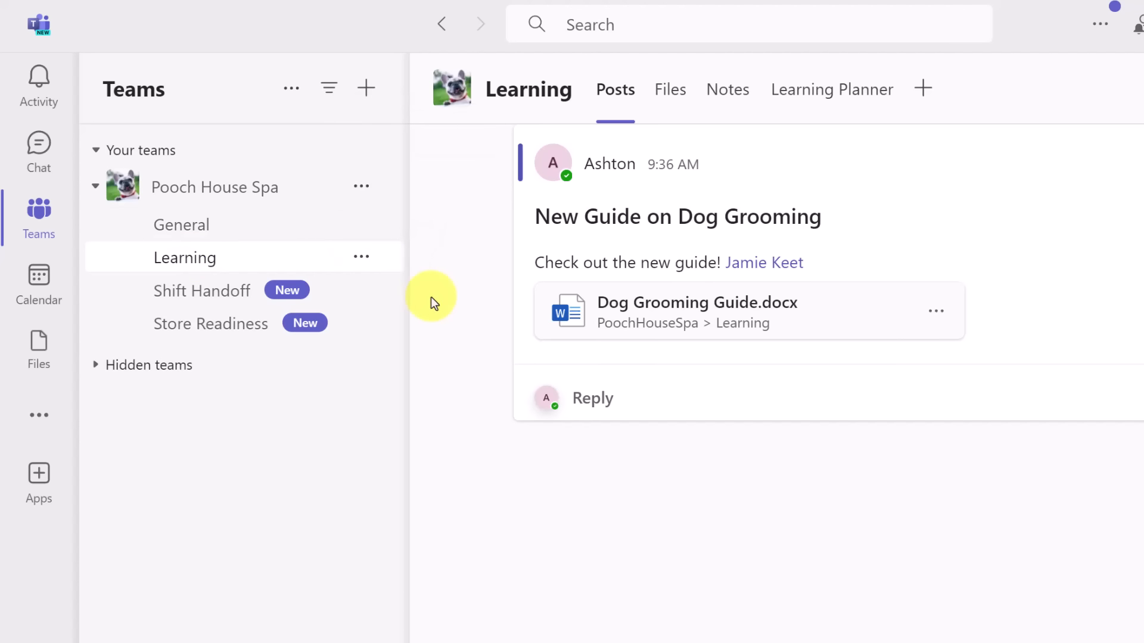
mouse_move(910, 217)
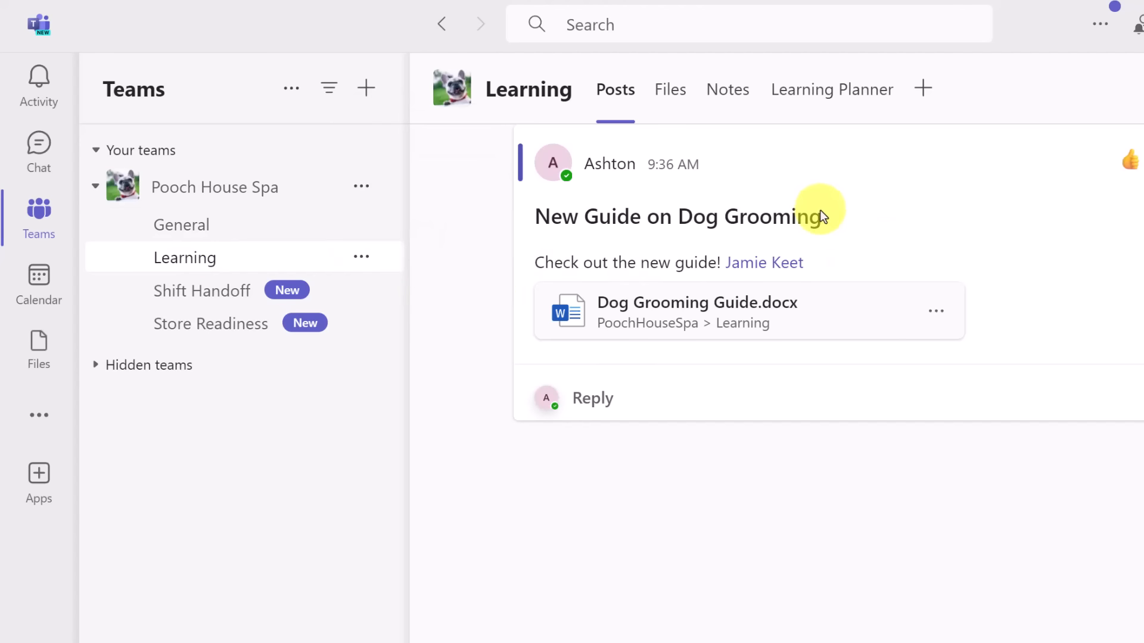
left_click(674, 95)
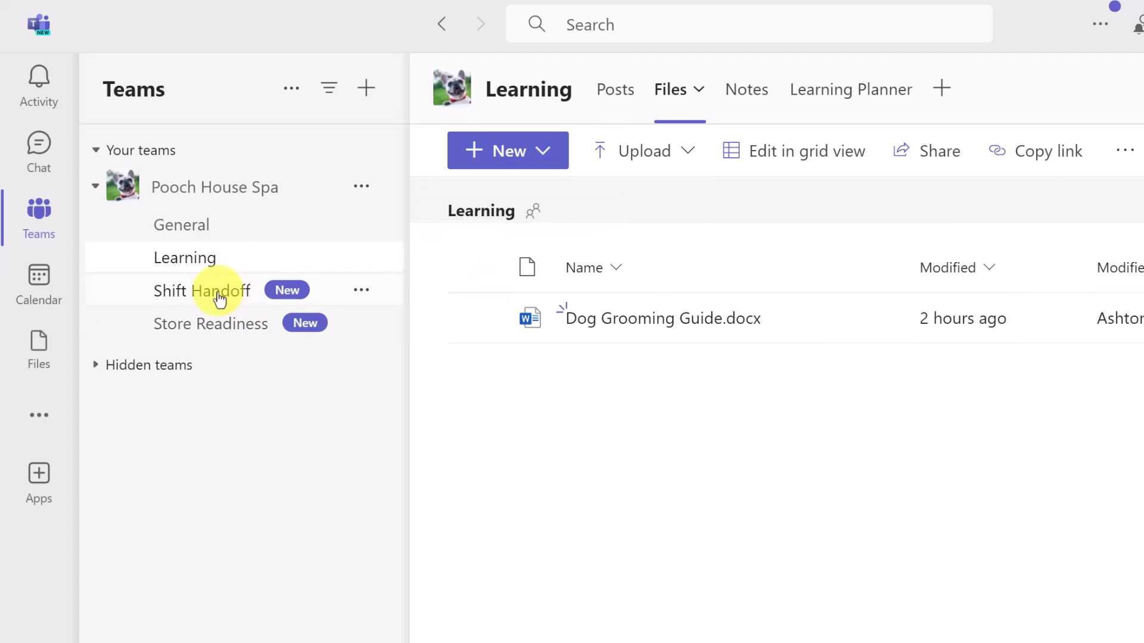
left_click(200, 234)
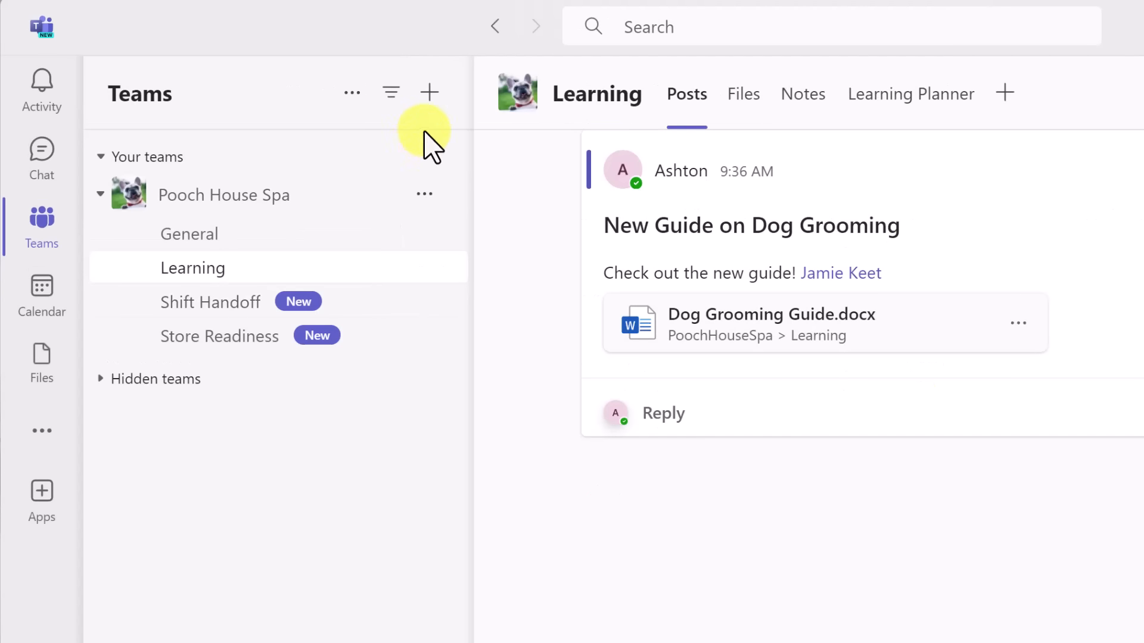
Start creating a public team based on the Manage an Event template.
left_click(430, 95)
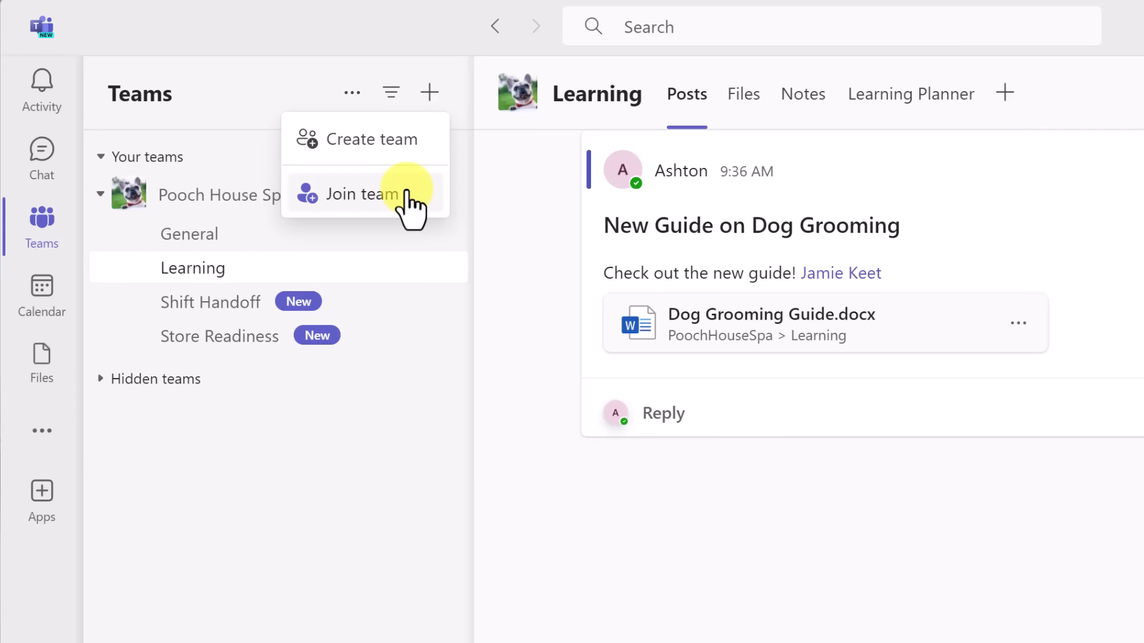
left_click(400, 150)
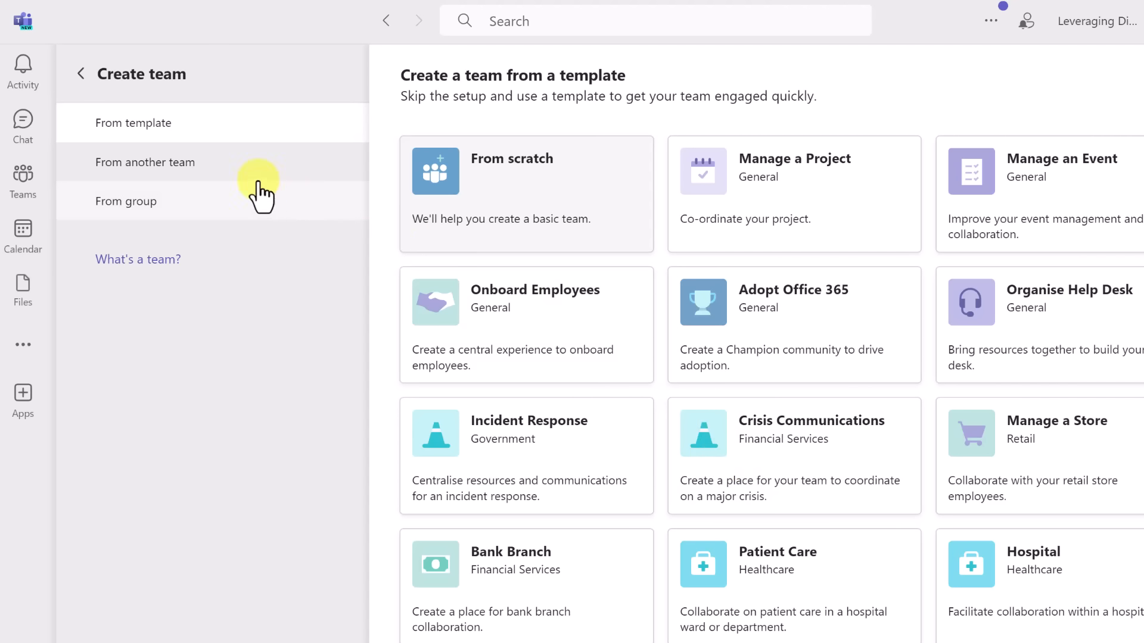
left_click(196, 163)
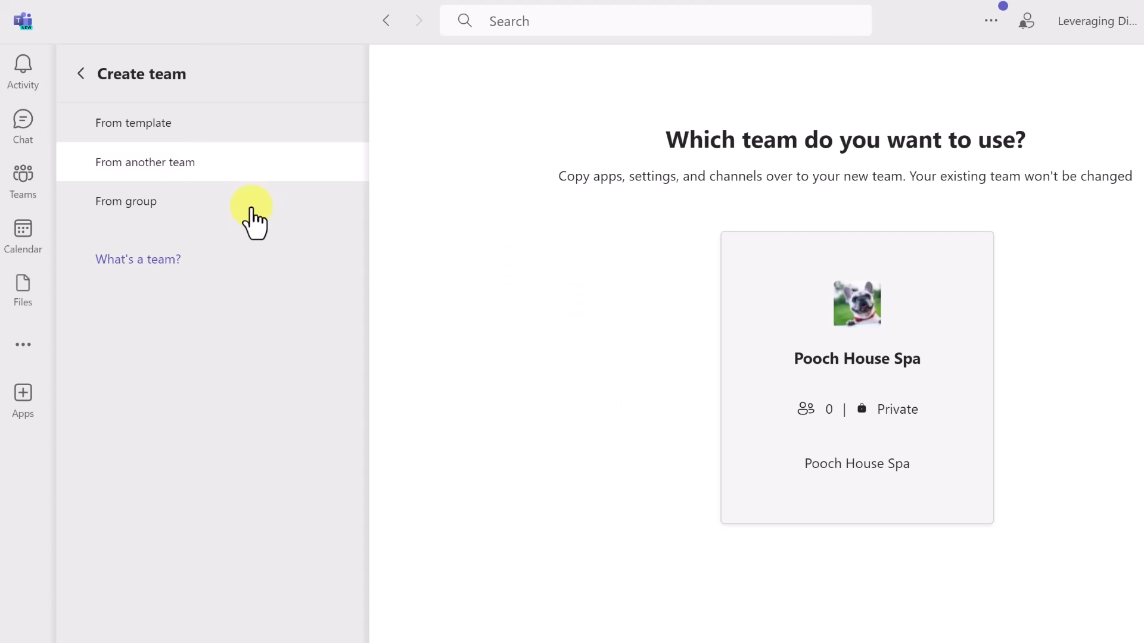
left_click(148, 121)
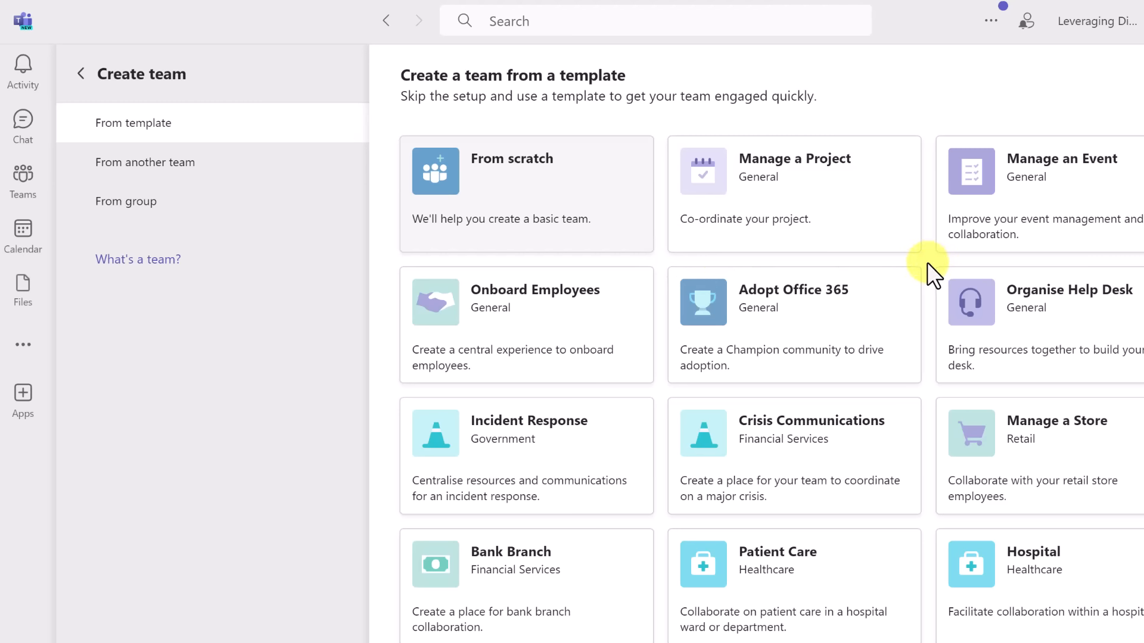
left_click(1057, 229)
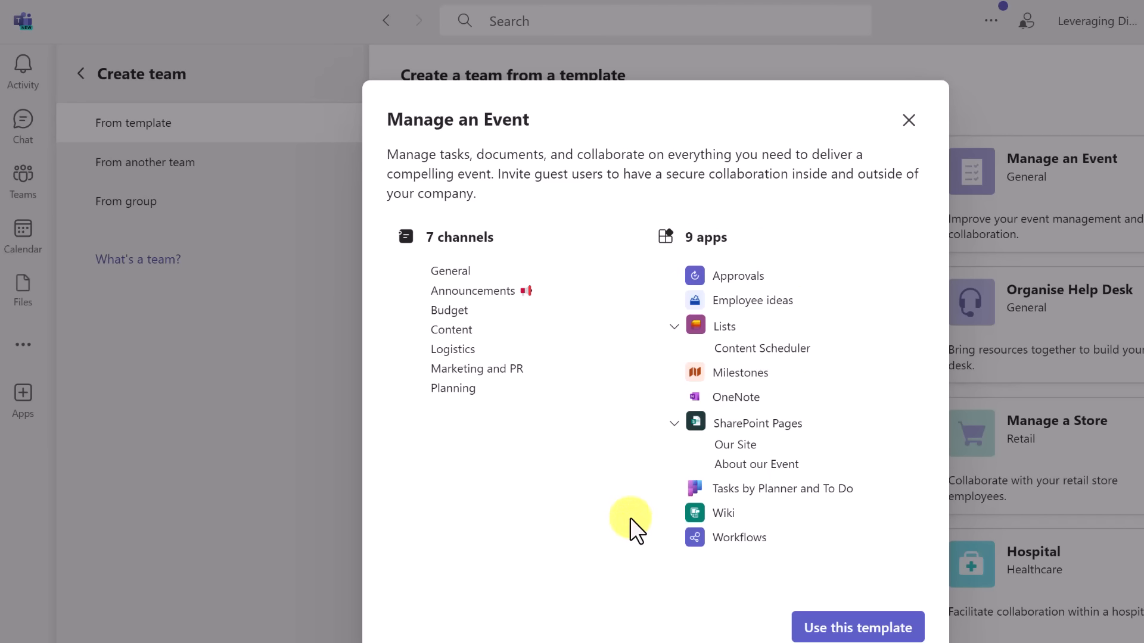
left_click(886, 628)
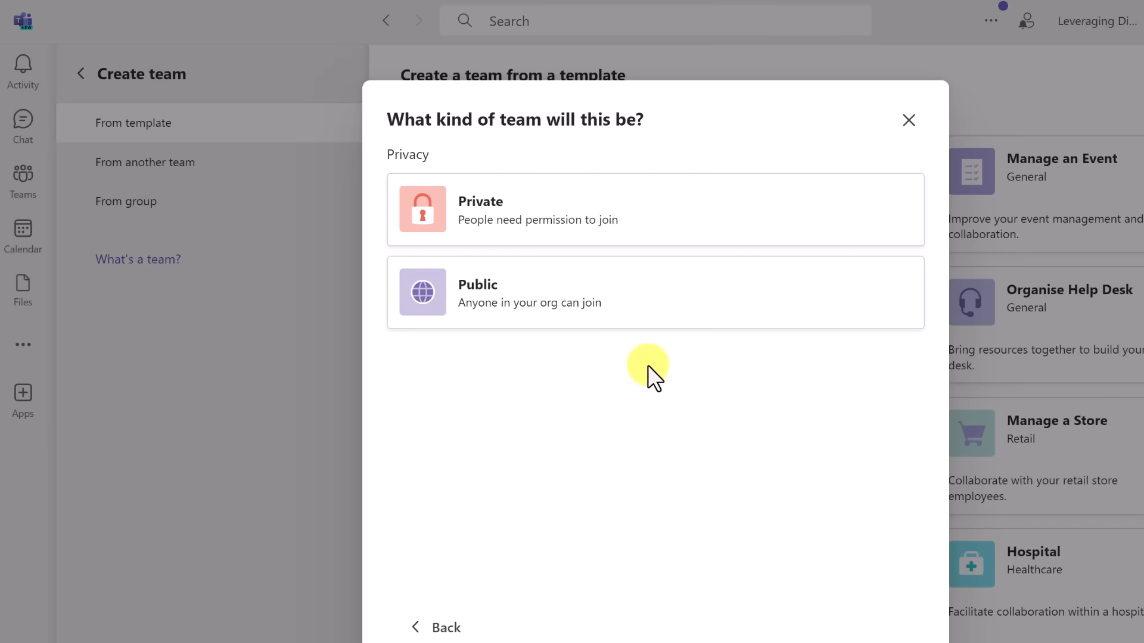
left_click(560, 303)
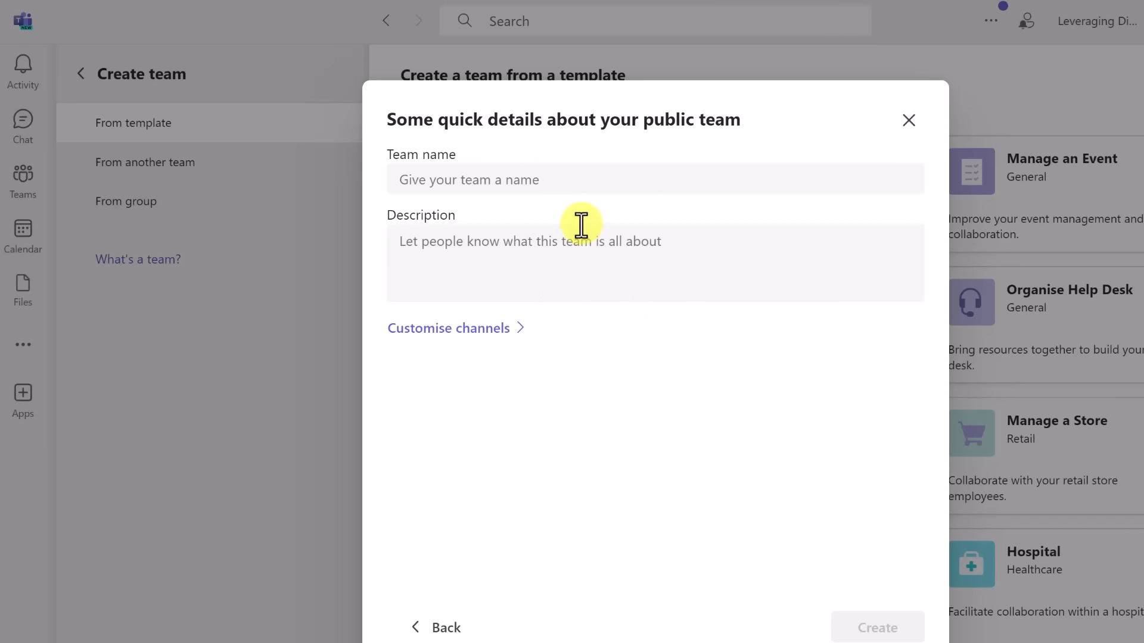
Name the new team "Paws for a Cause" and describe it as "A Fundraising Furry-tale".
left_click(542, 178)
type("Paws for a Cause")
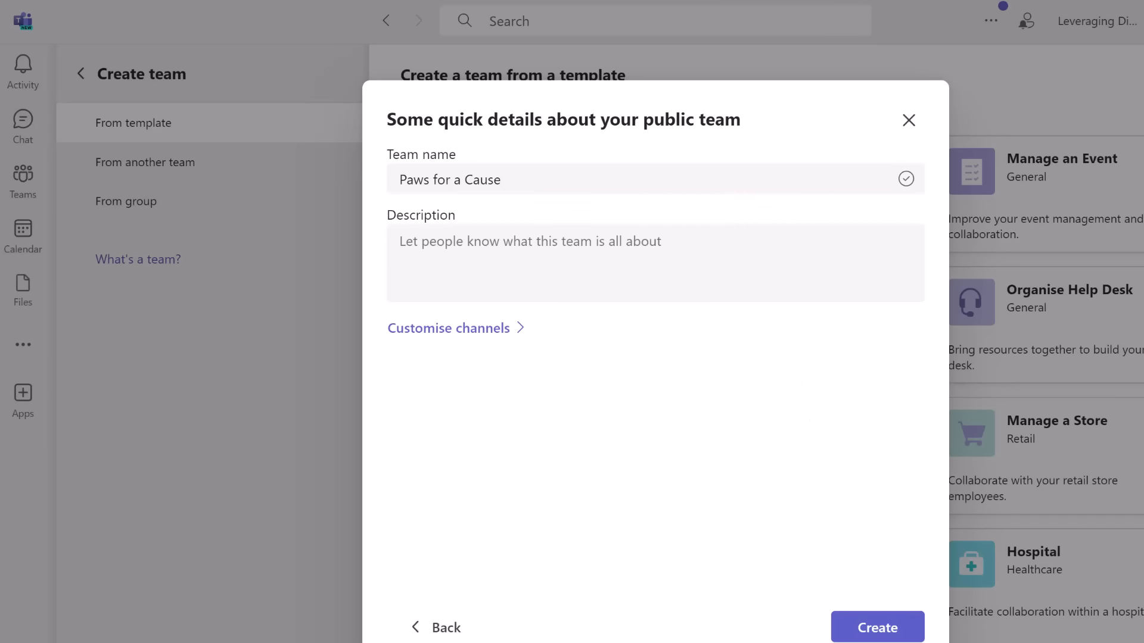
left_click(635, 239)
type("A Fundraising Furry-tale")
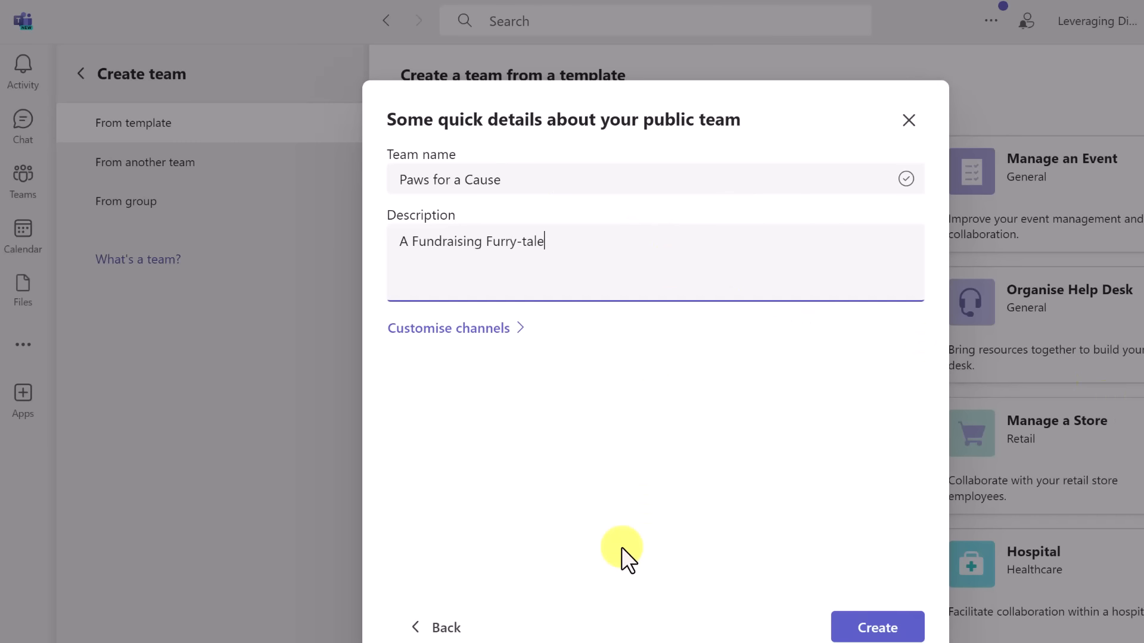
left_click(577, 503)
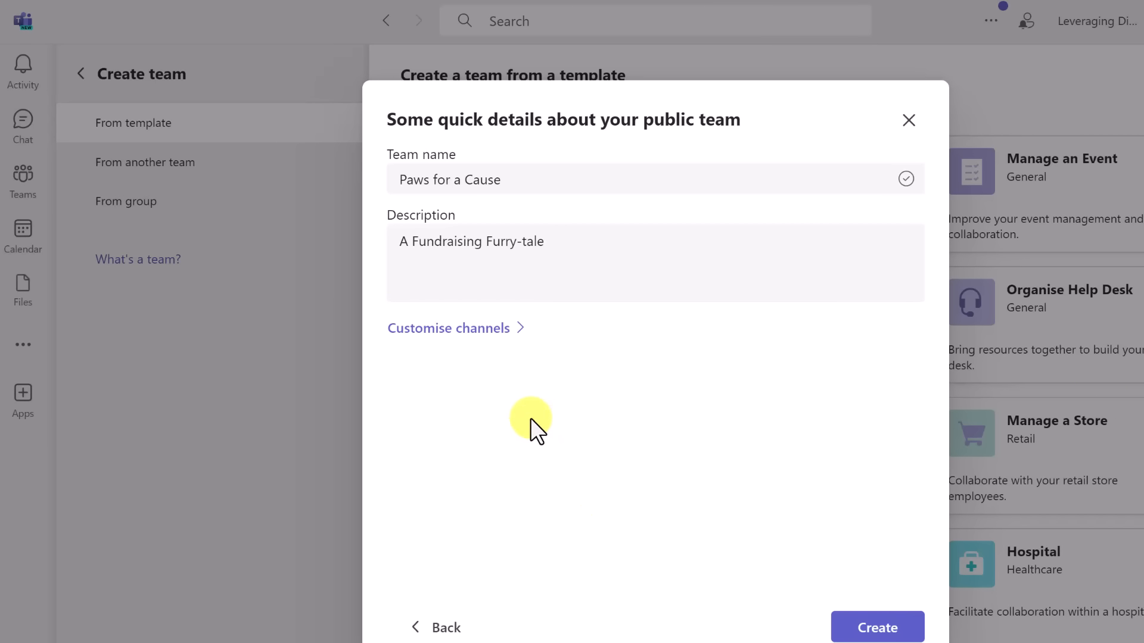
Review the template's channels, keep their default names, and create the Paws for a Cause team.
left_click(522, 331)
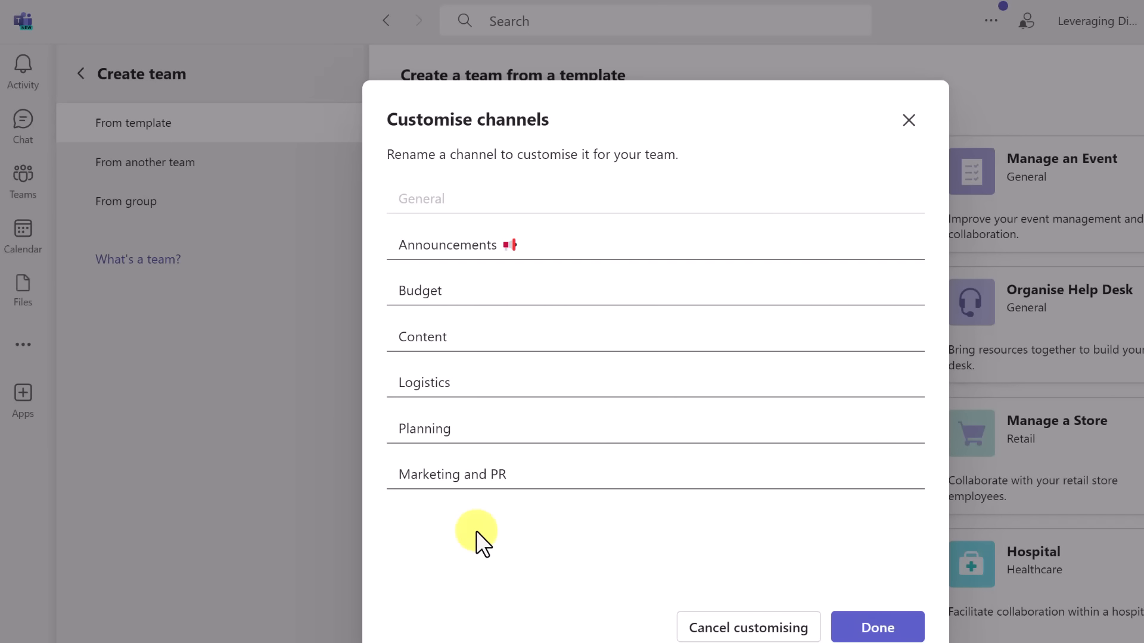
left_click(888, 635)
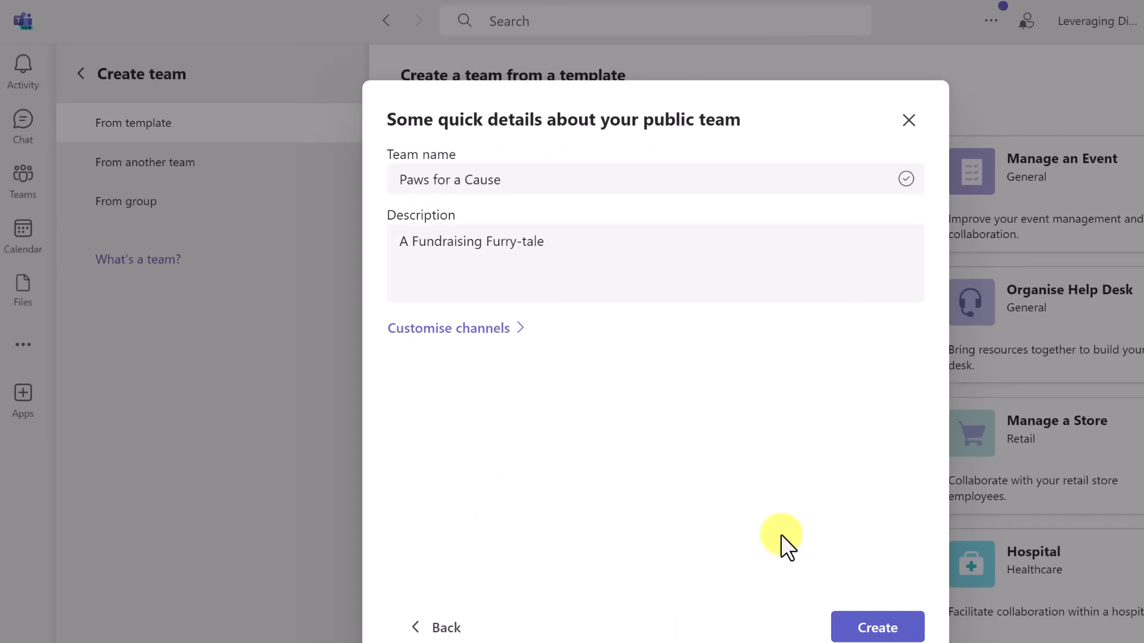
left_click(884, 626)
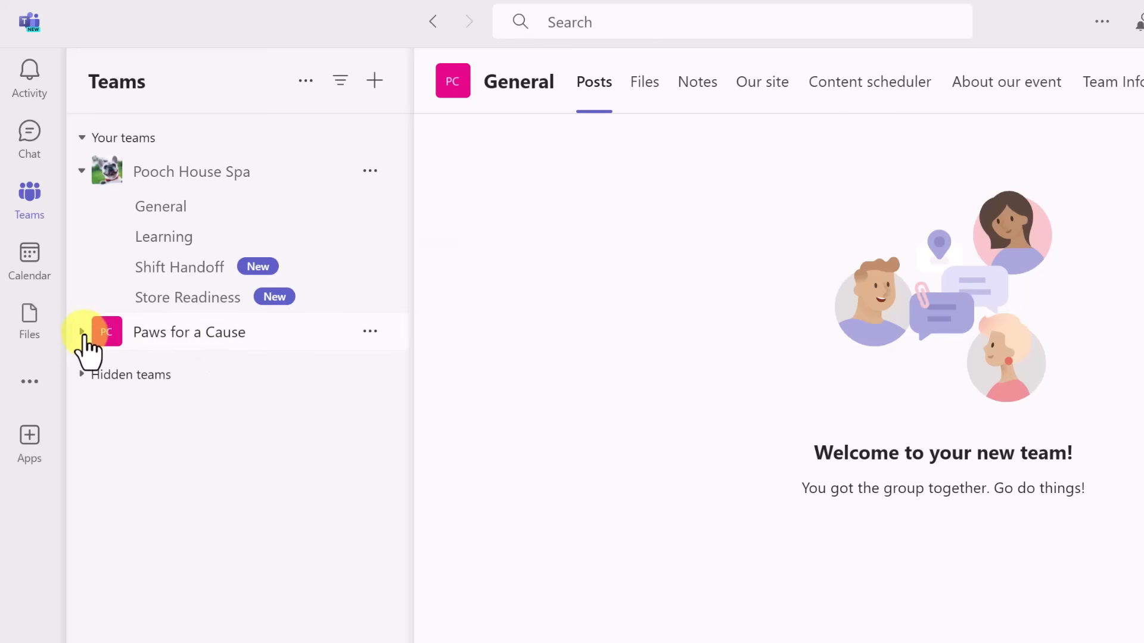
Show the hidden Announcements channel of the Paws for a Cause team in the teams list.
left_click(83, 332)
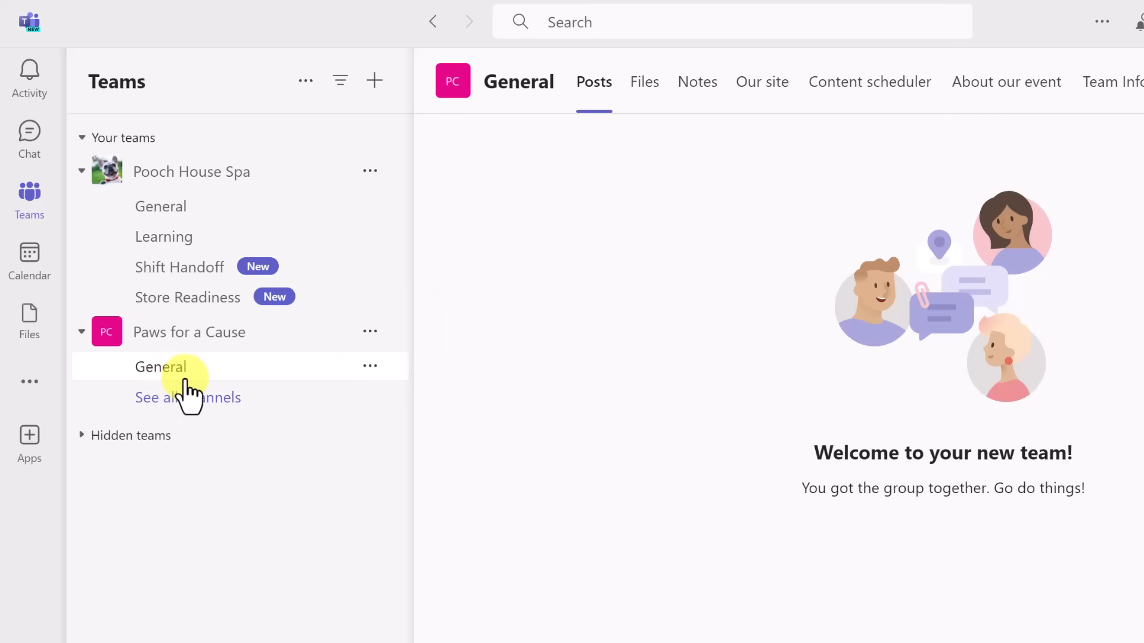
left_click(201, 404)
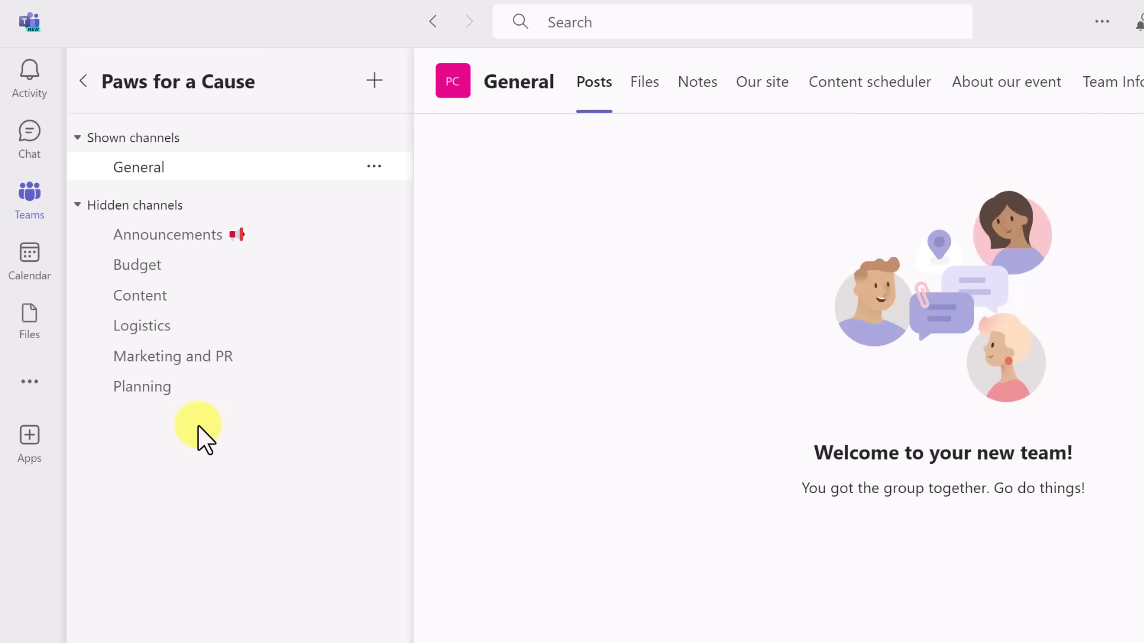
mouse_move(313, 243)
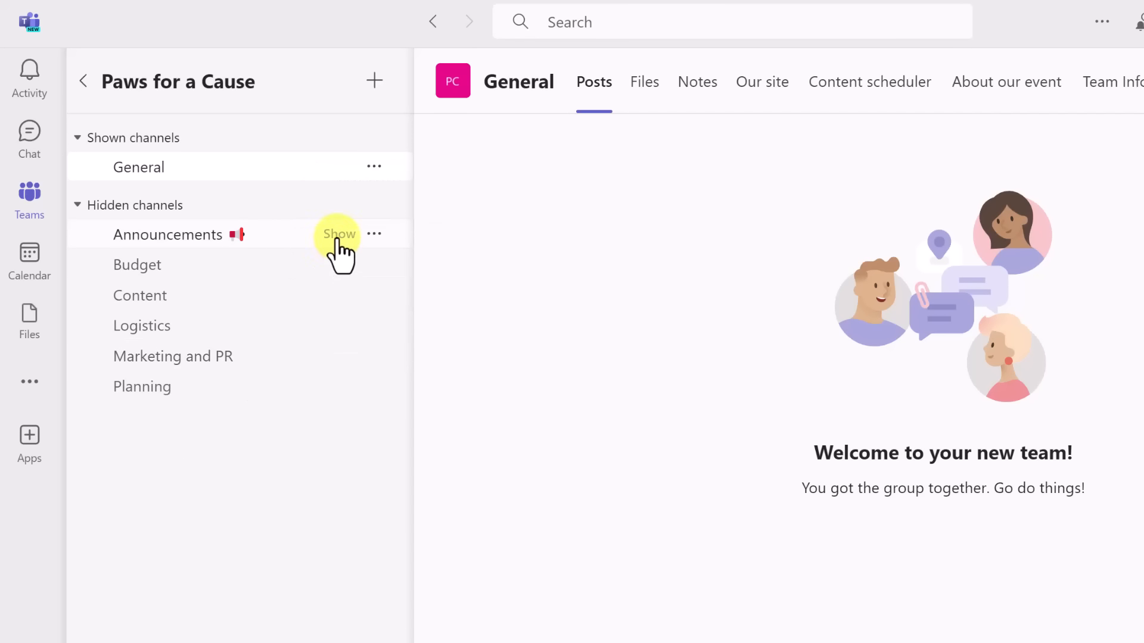
left_click(338, 241)
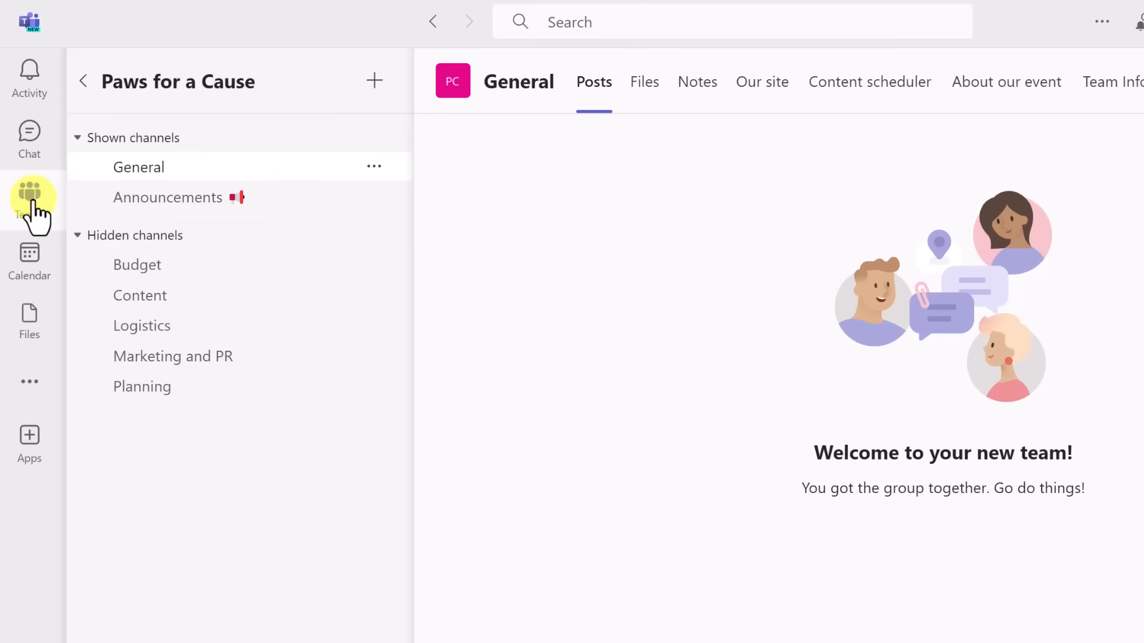
left_click(85, 90)
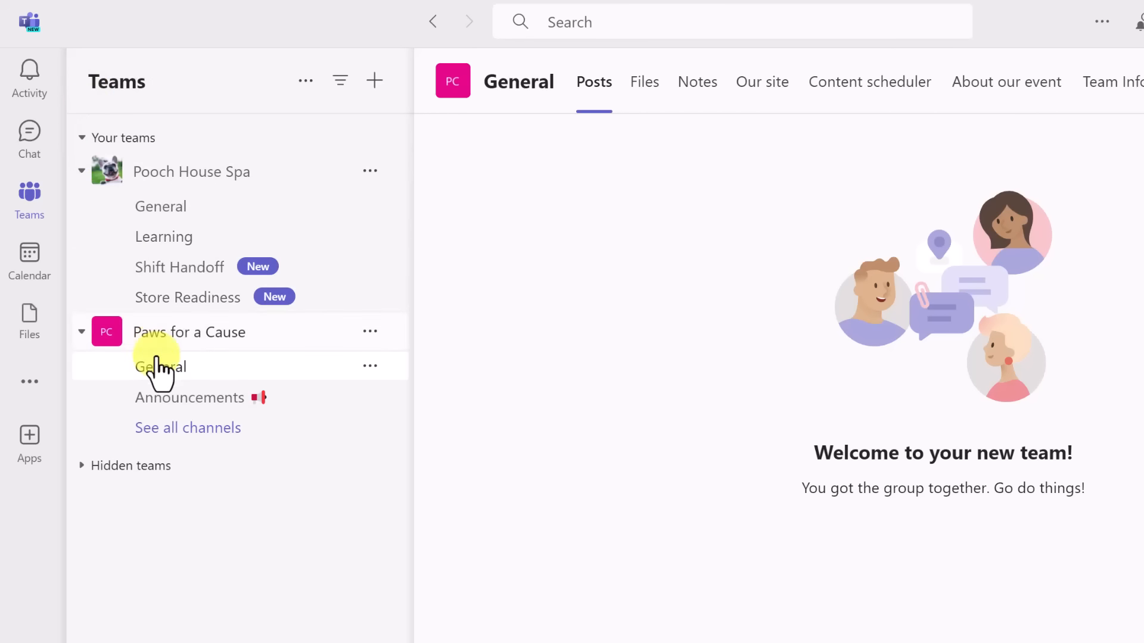
Show the Budget channel of Paws for a Cause among the shown channels and hide it again.
left_click(214, 431)
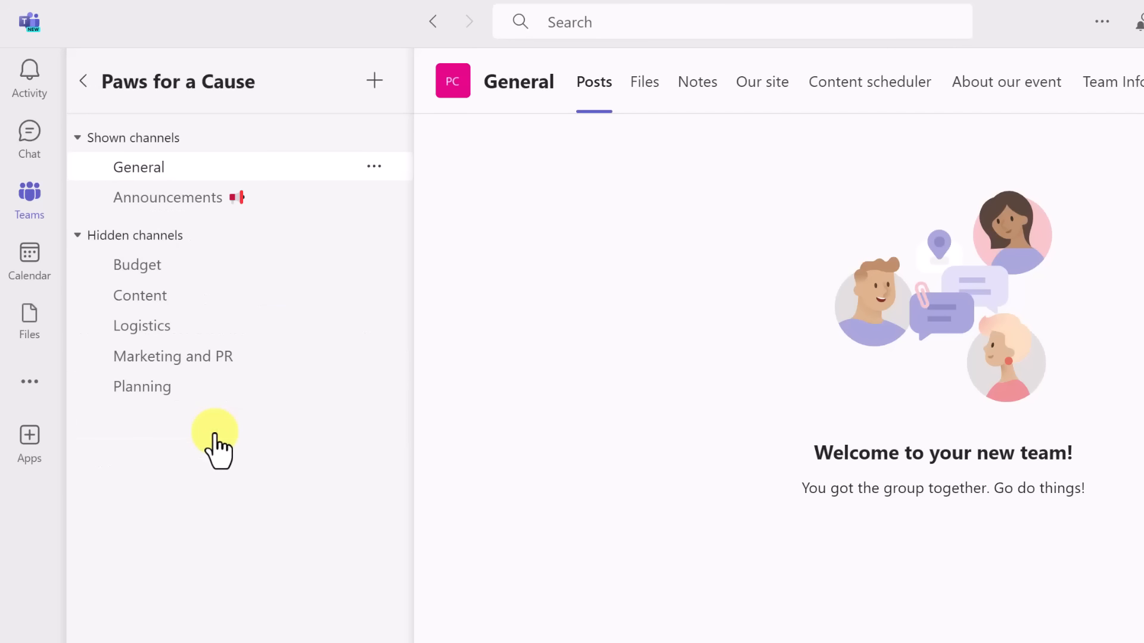
mouse_move(341, 281)
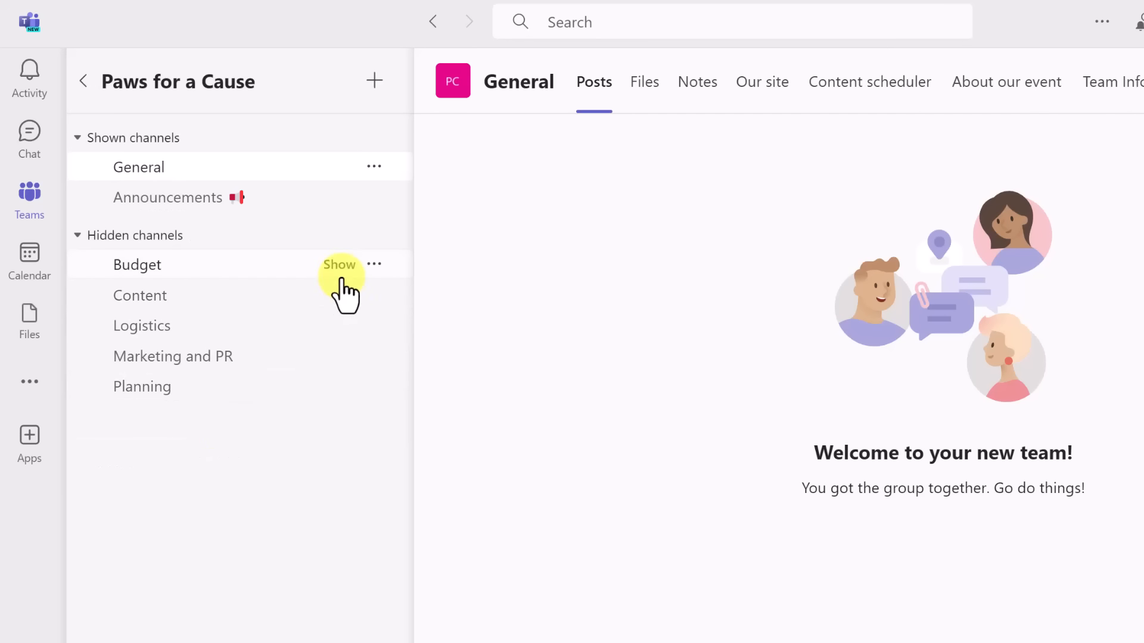
left_click(373, 265)
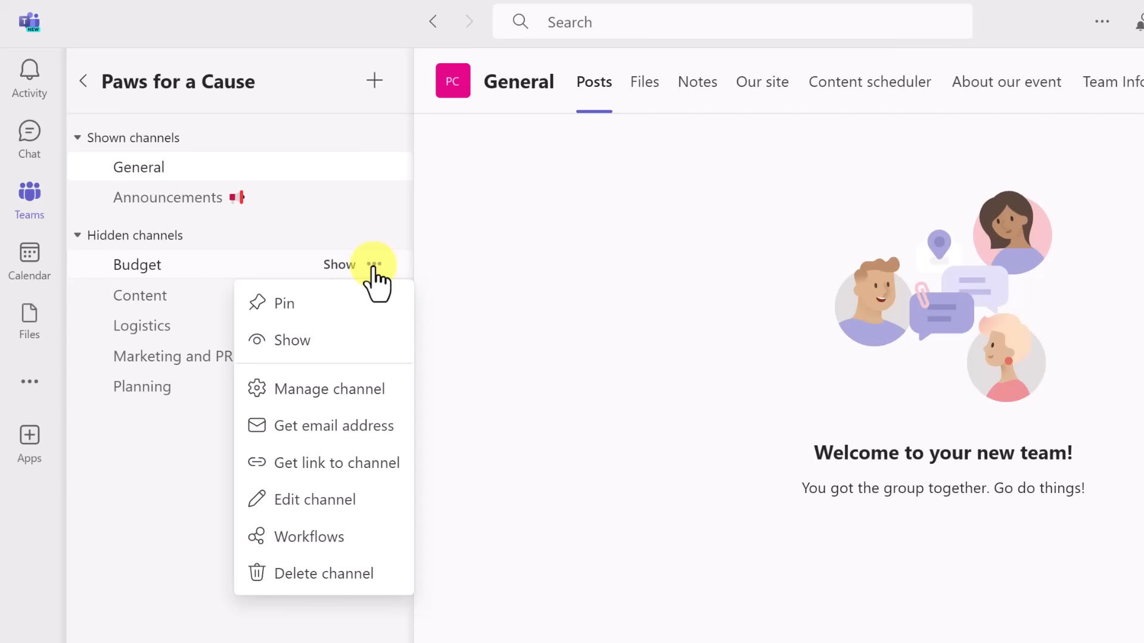
left_click(318, 303)
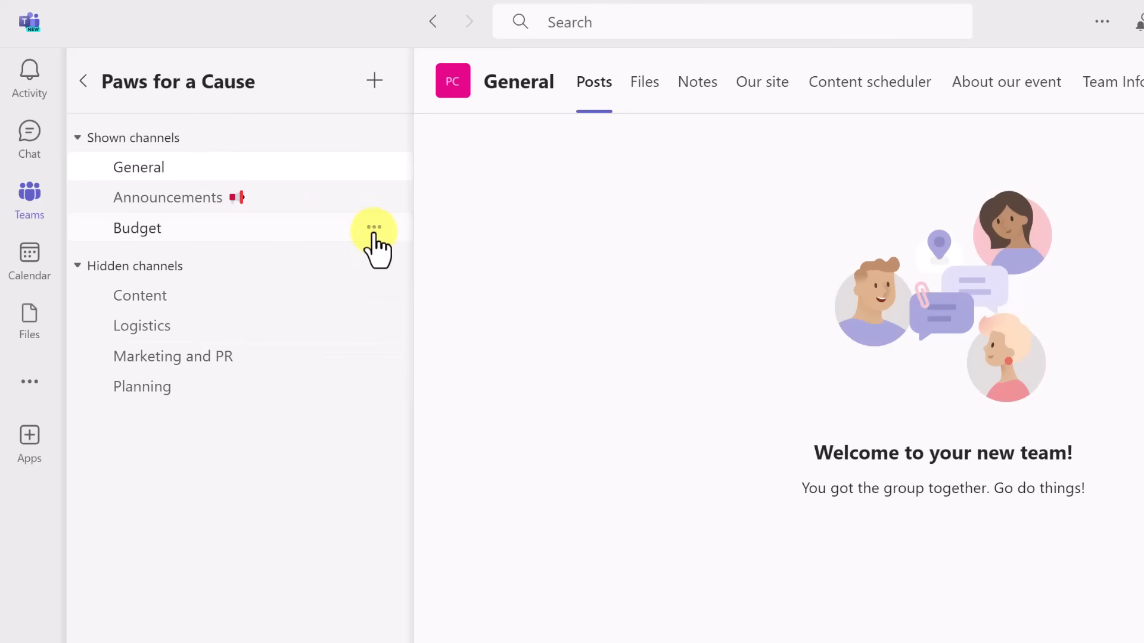
left_click(373, 228)
left_click(324, 307)
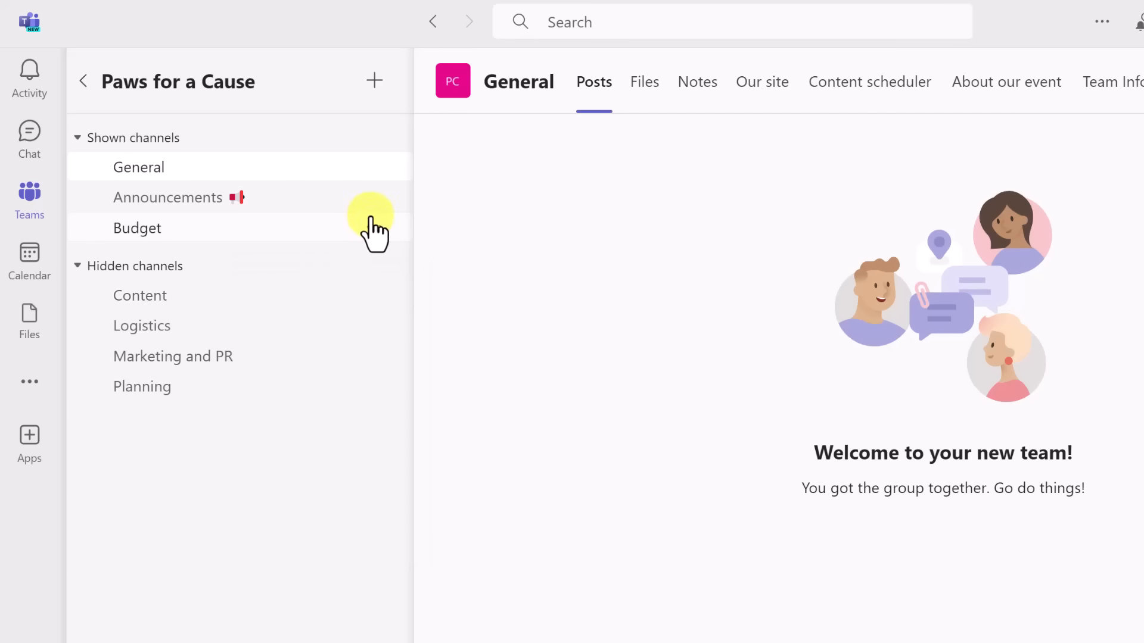
left_click(337, 230)
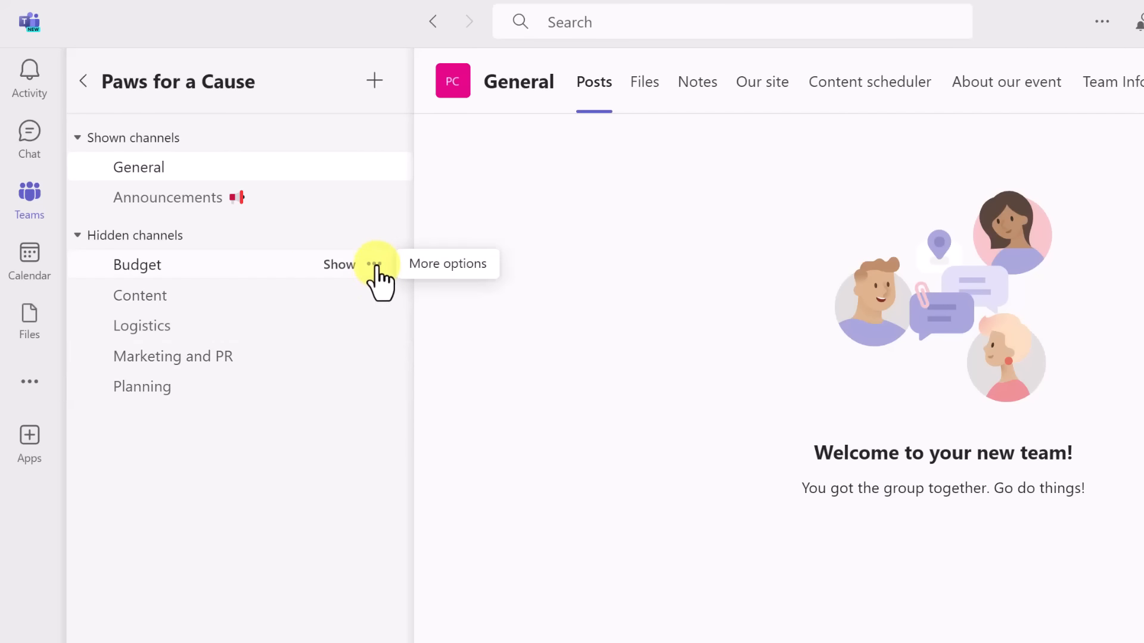
Check the Budget channel's options and its edit settings, leave them unchanged, and return to the teams list.
left_click(374, 264)
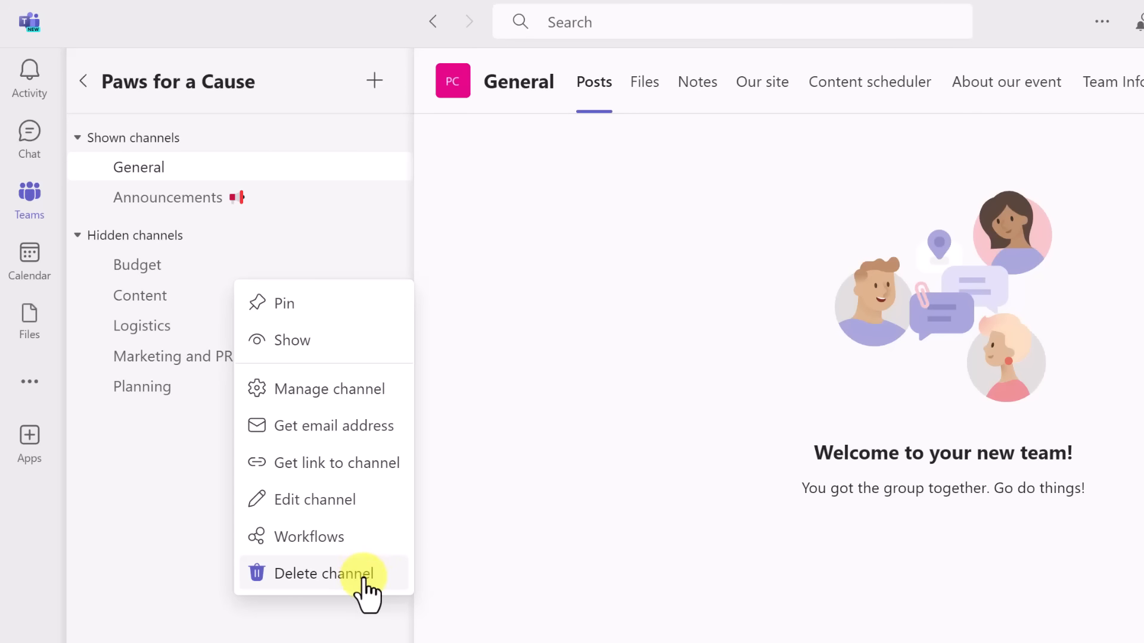
left_click(327, 501)
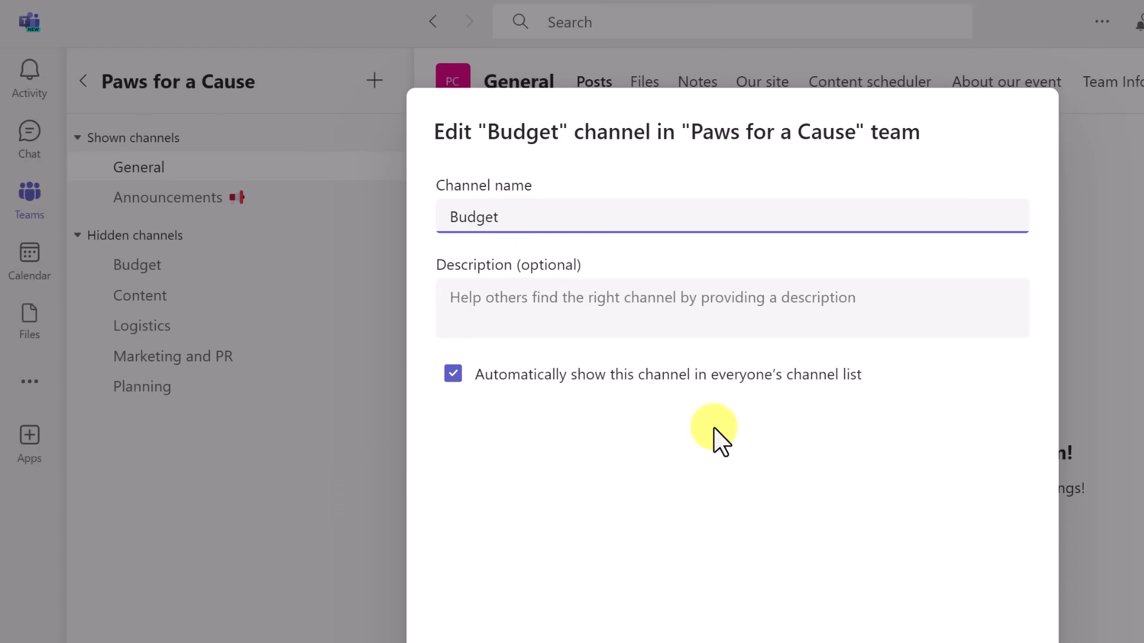
left_click(851, 642)
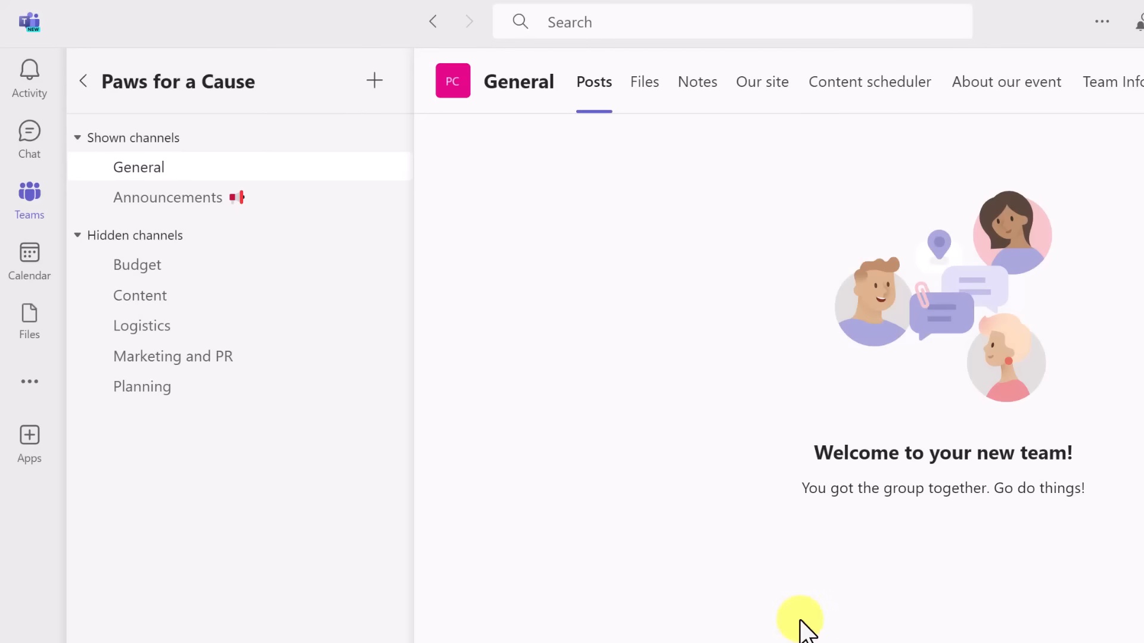
left_click(81, 80)
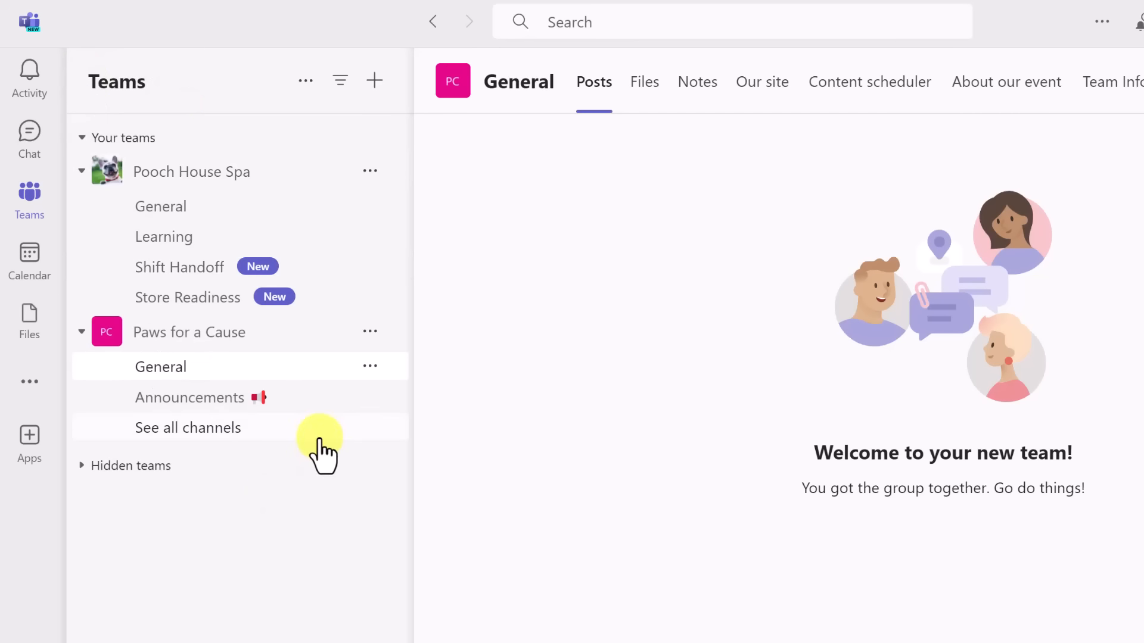
Add two colleagues to the Paws for a Cause team, checking the available roles and keeping both as Member.
left_click(370, 332)
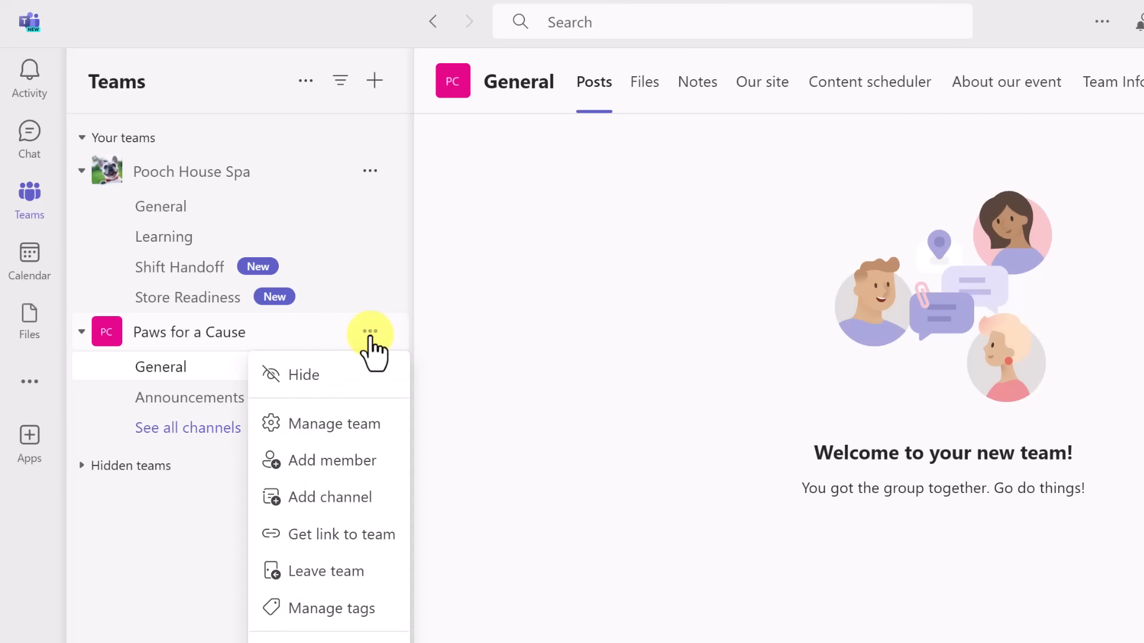
left_click(364, 461)
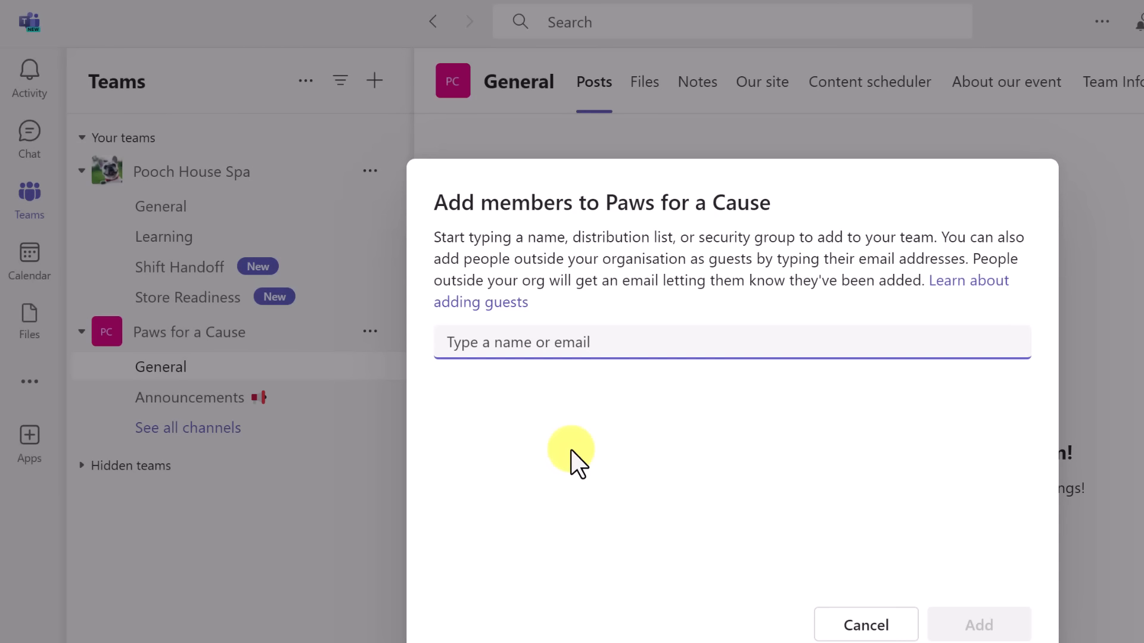
type("jam")
left_click(553, 382)
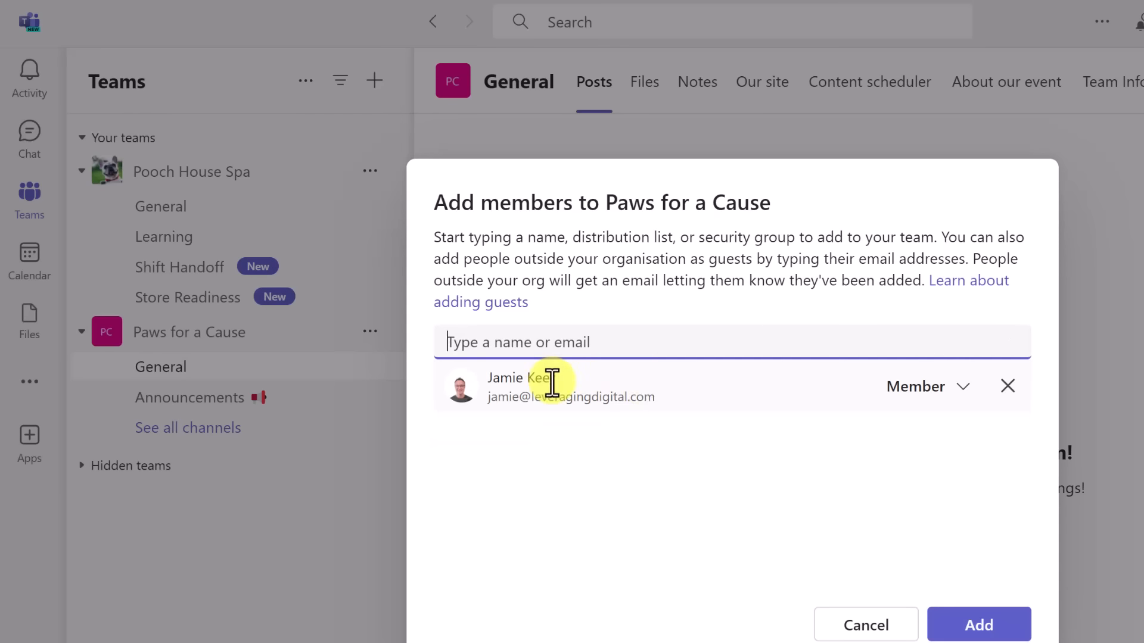
type("kath")
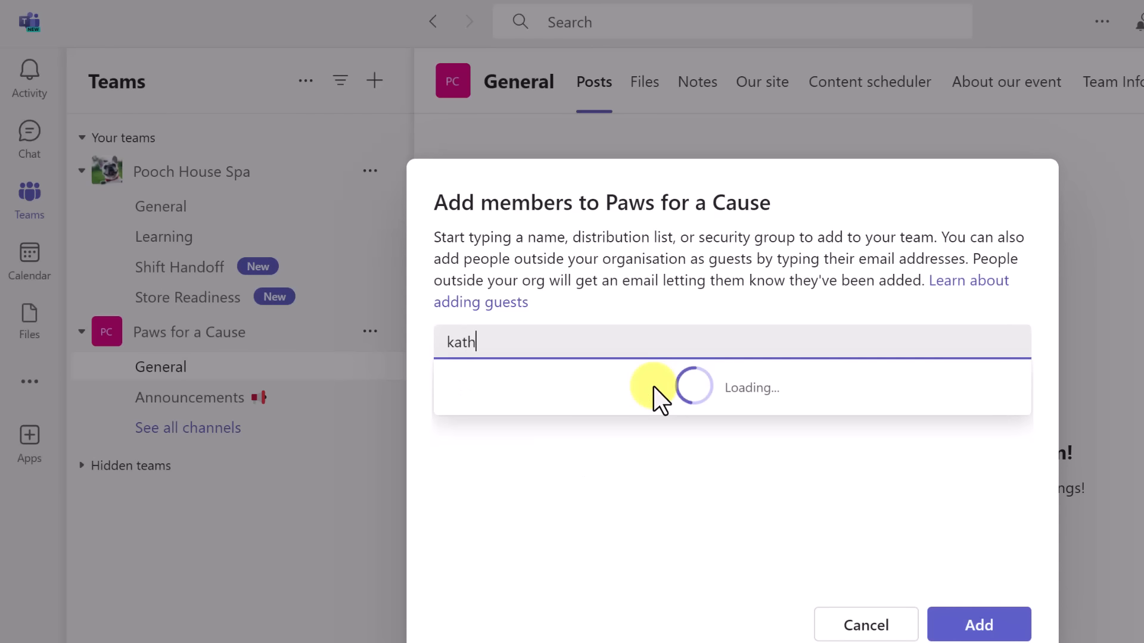
left_click(653, 386)
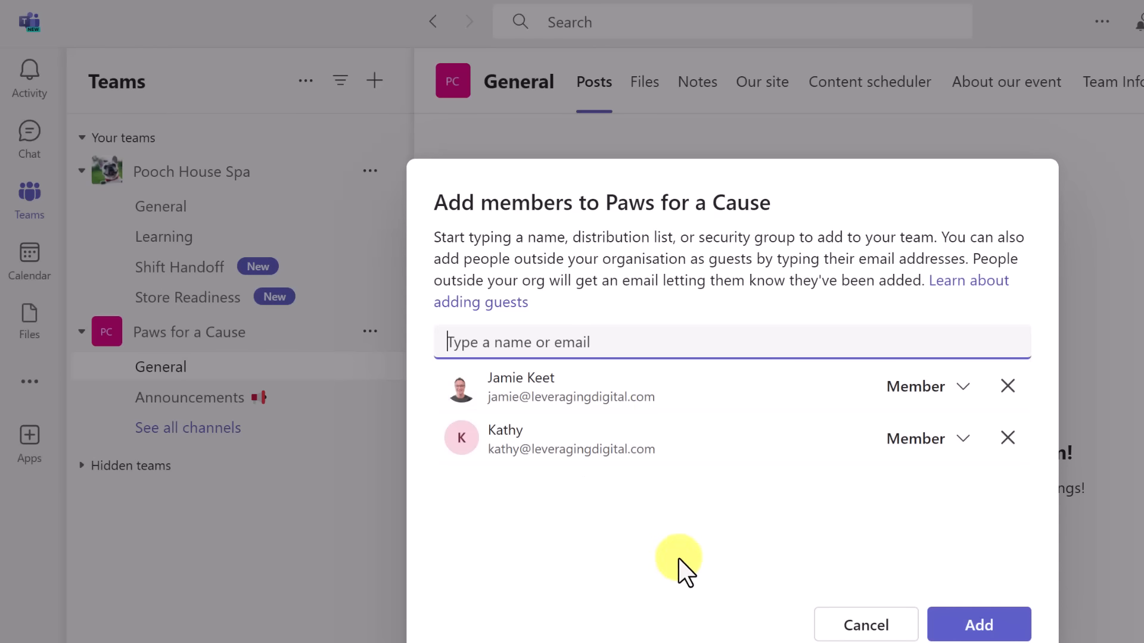
left_click(963, 388)
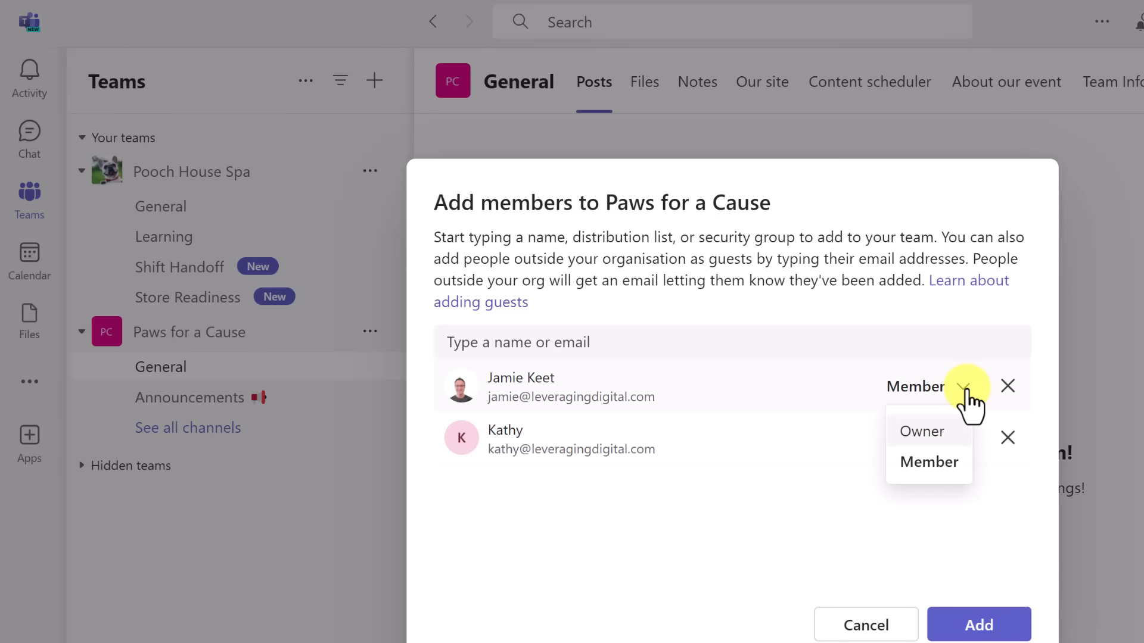
left_click(966, 388)
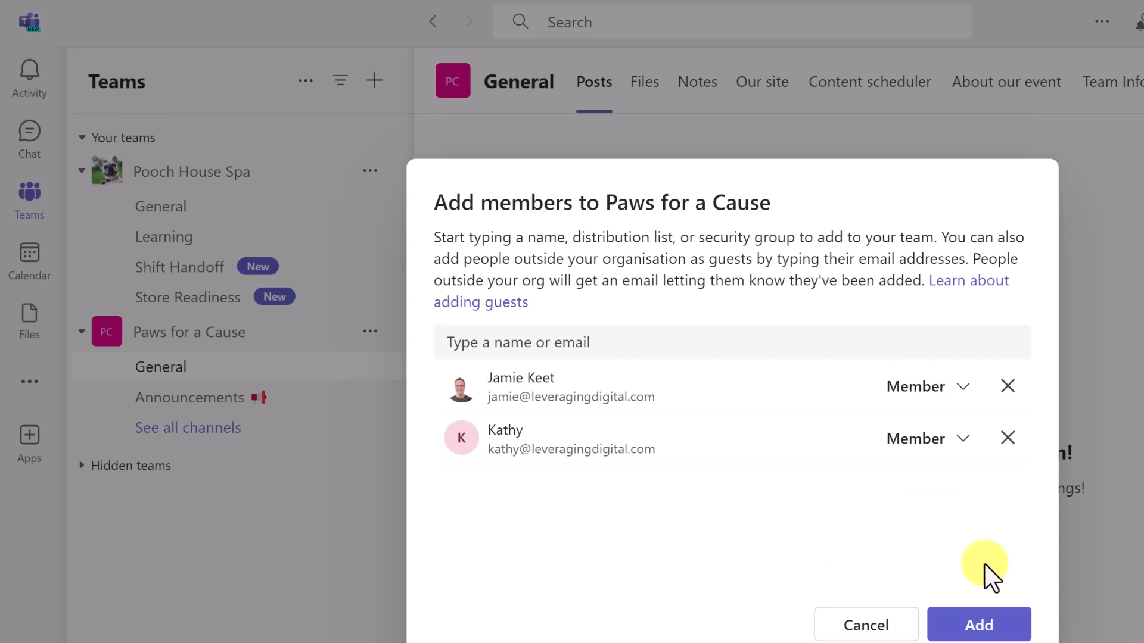
left_click(1006, 627)
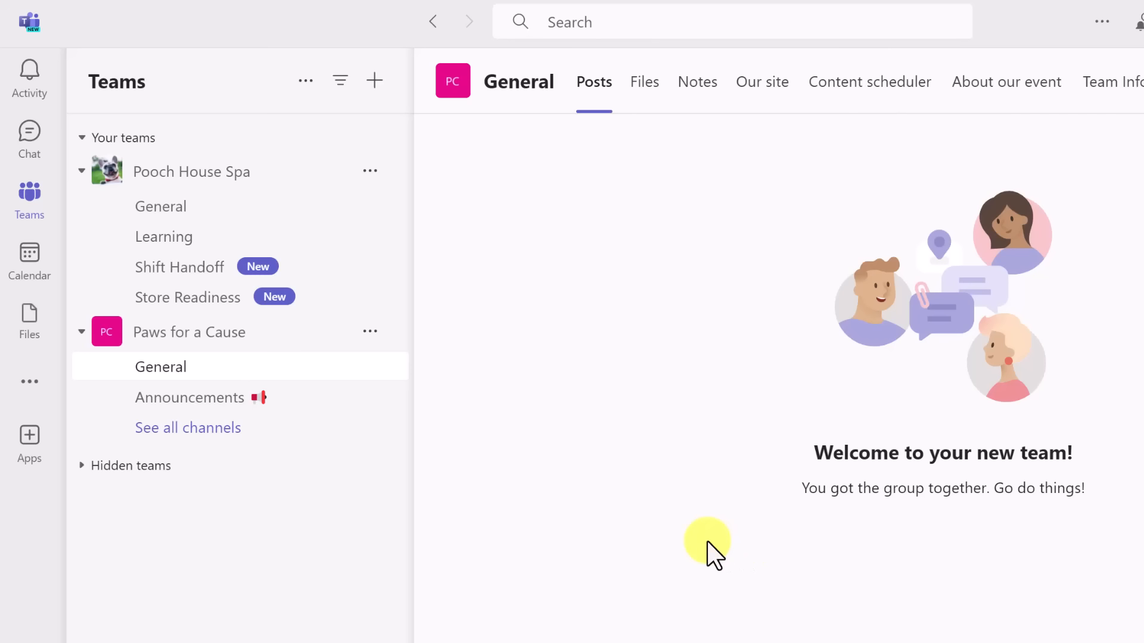
Review the Paws for a Cause team's owners, members and guests, and its channel visibility in the team management.
left_click(370, 332)
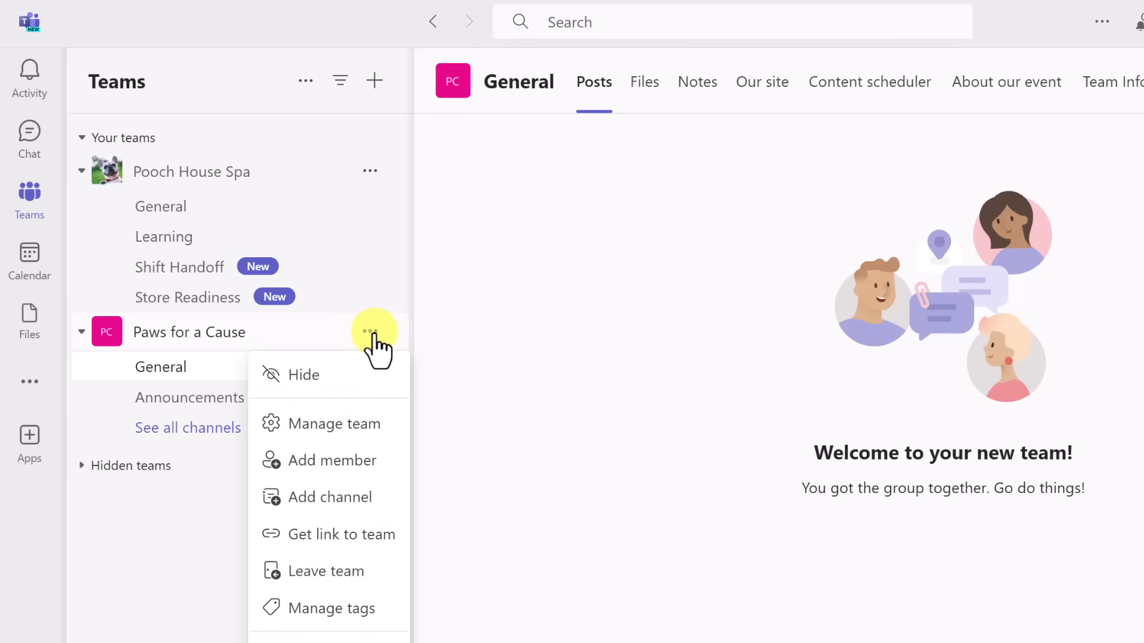
left_click(352, 432)
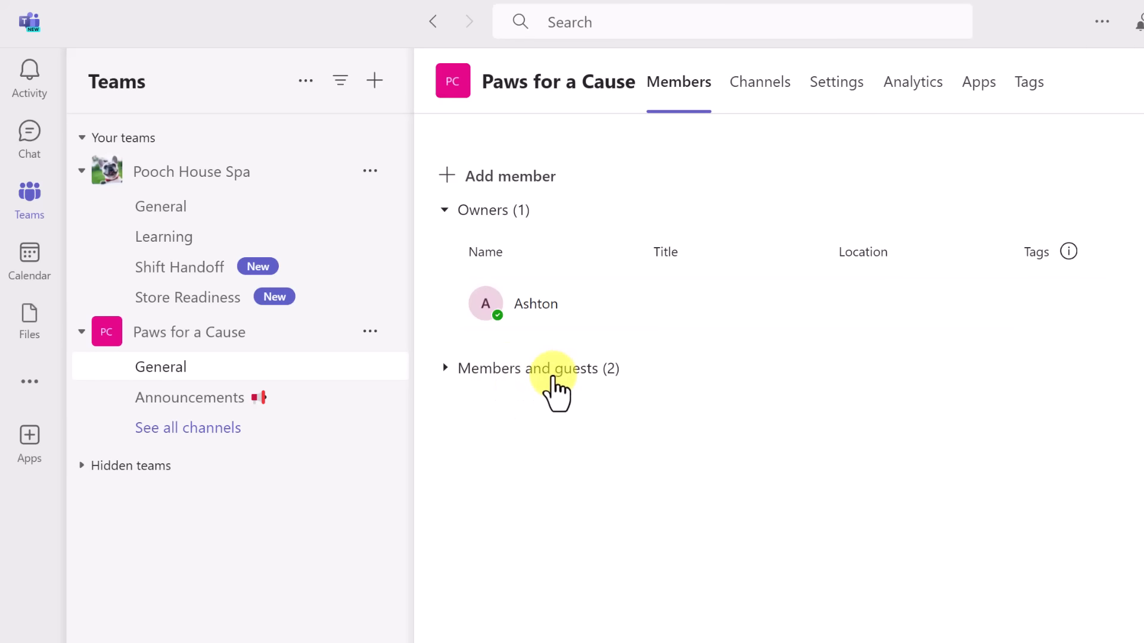
left_click(448, 369)
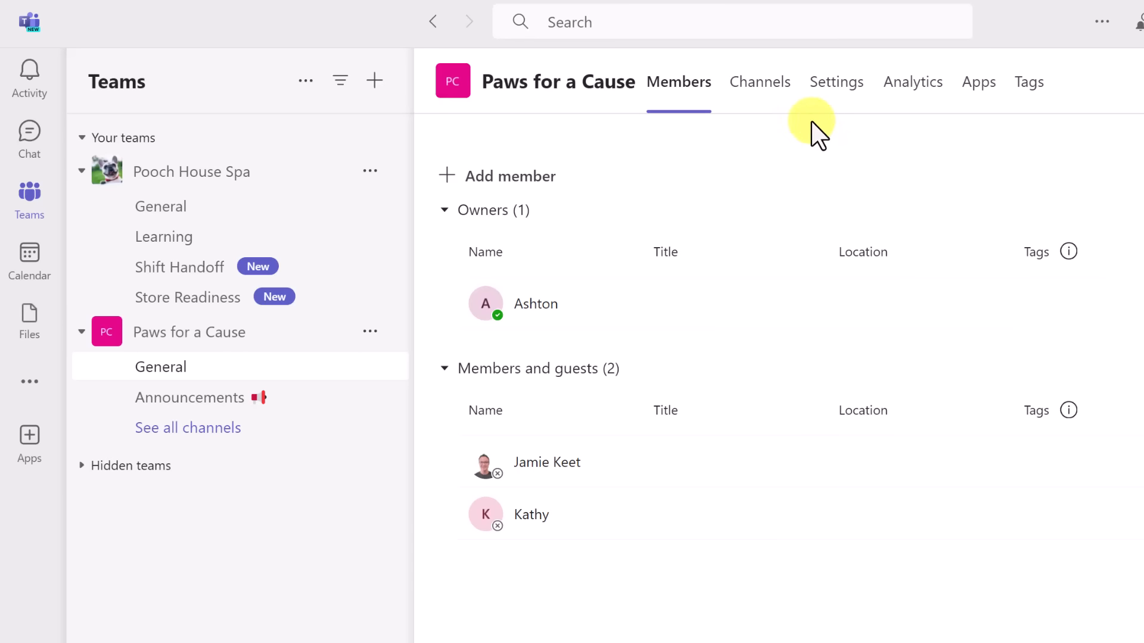
left_click(774, 89)
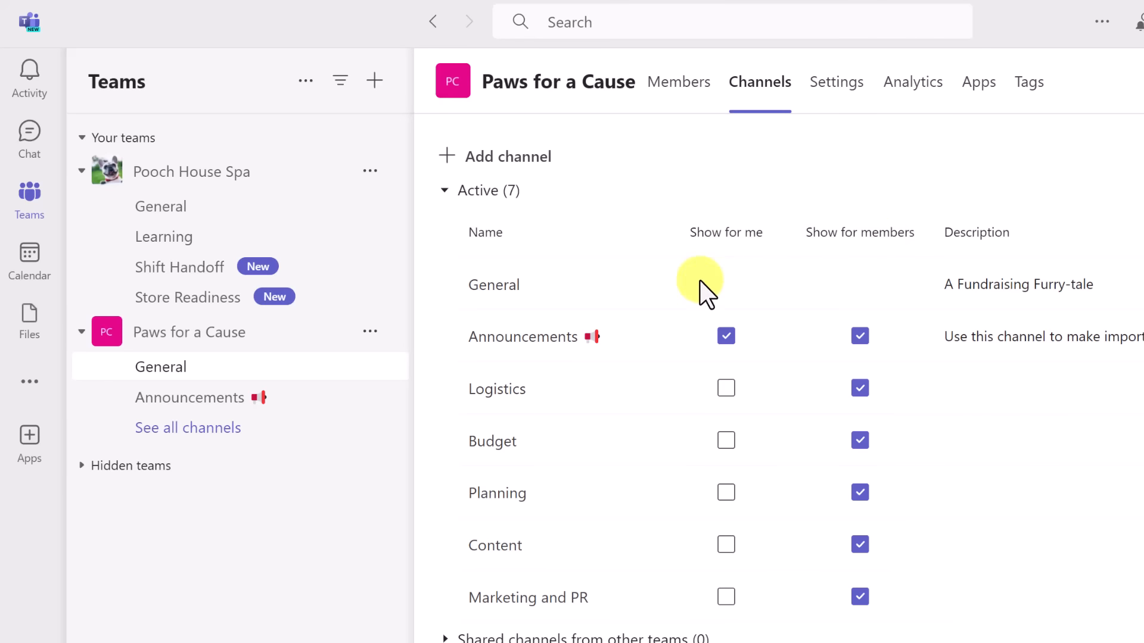
Set the Paws for a Cause team picture to the corgi photo from the Dogs folder on the Desktop and save it.
left_click(846, 100)
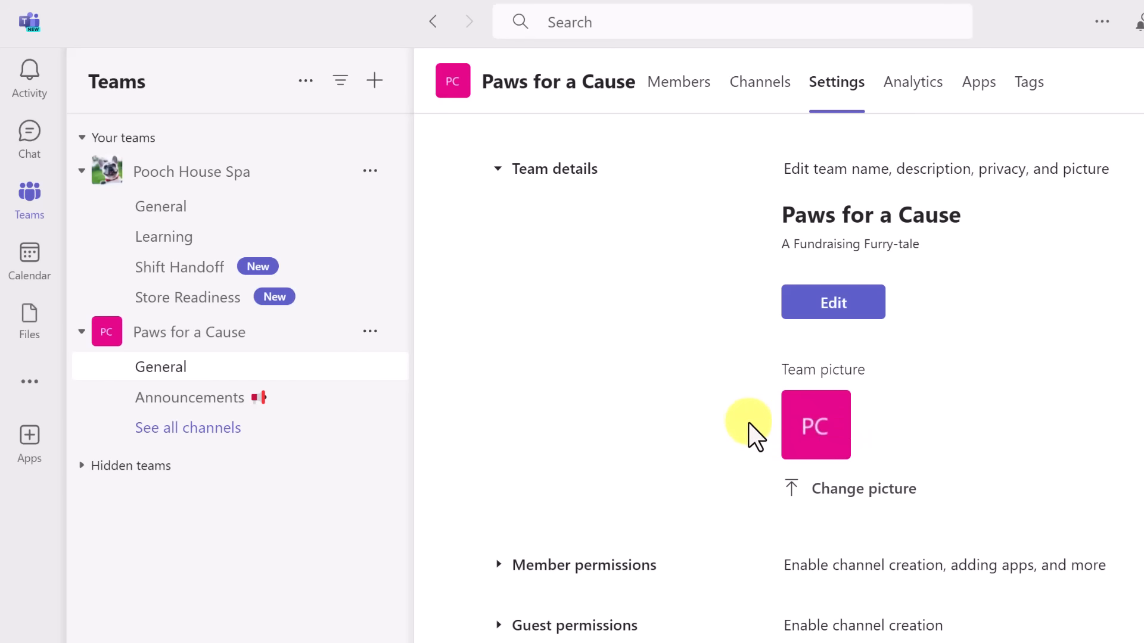
left_click(884, 500)
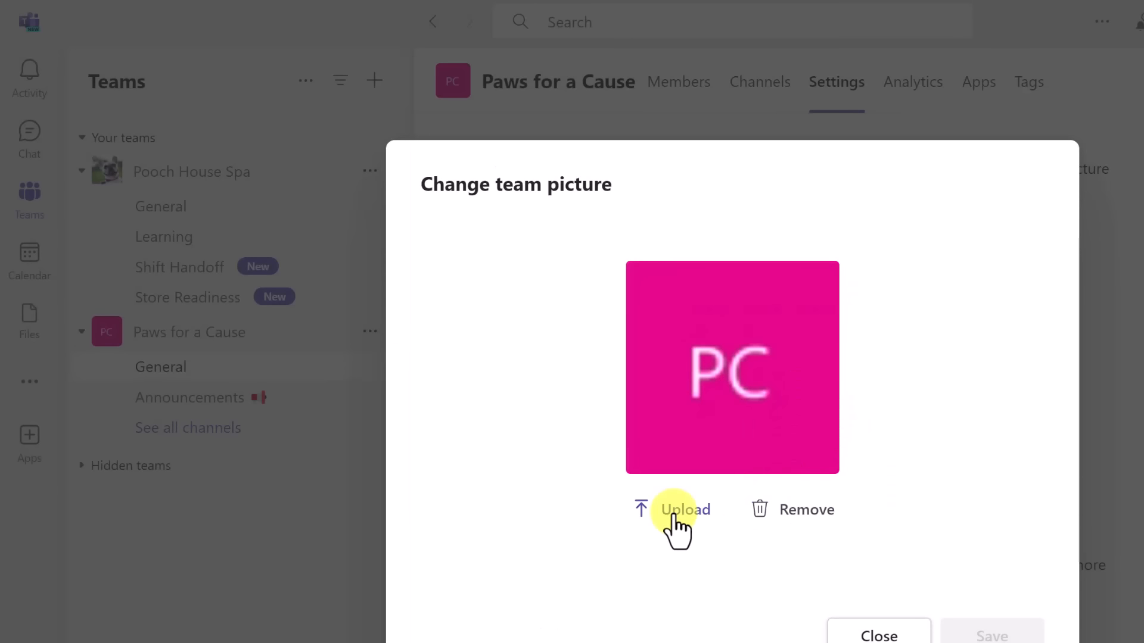
left_click(666, 460)
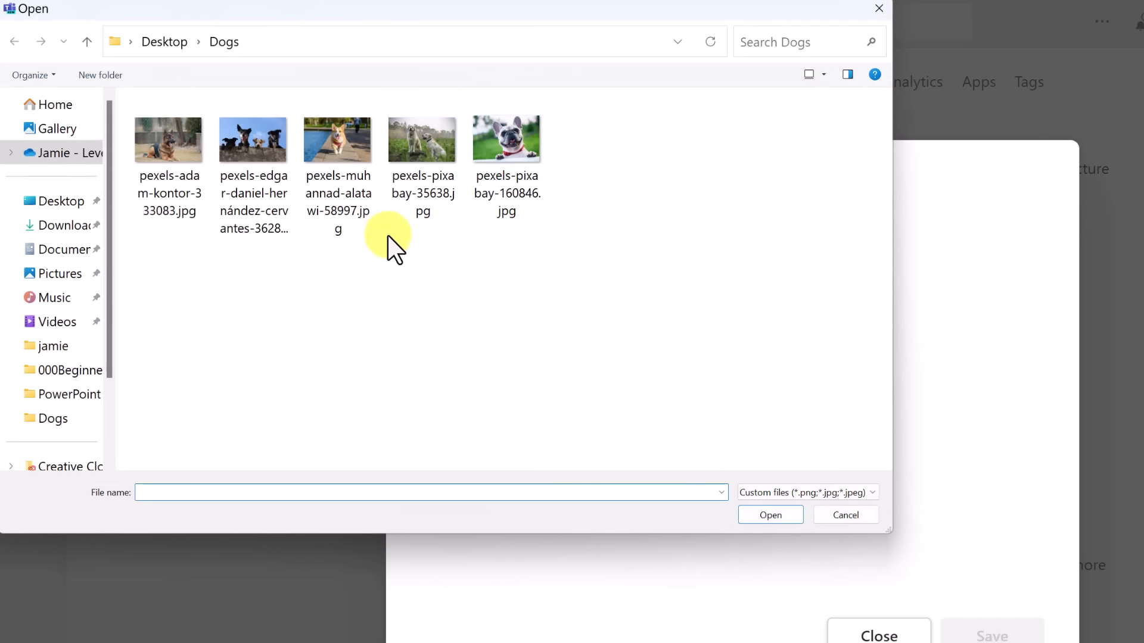
left_click(329, 137)
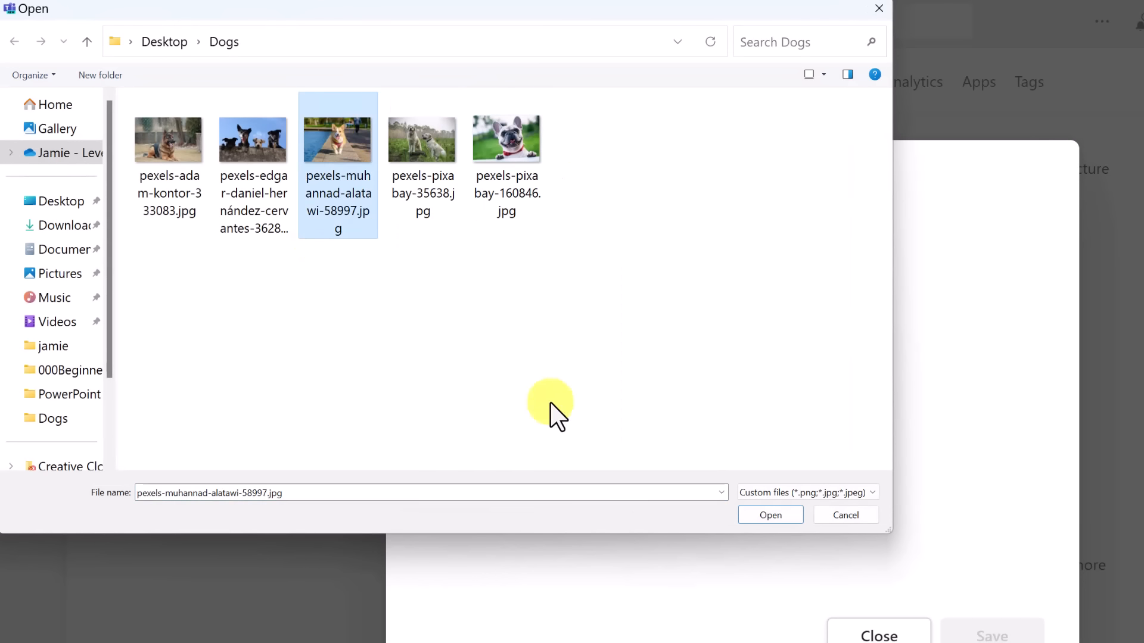
left_click(770, 515)
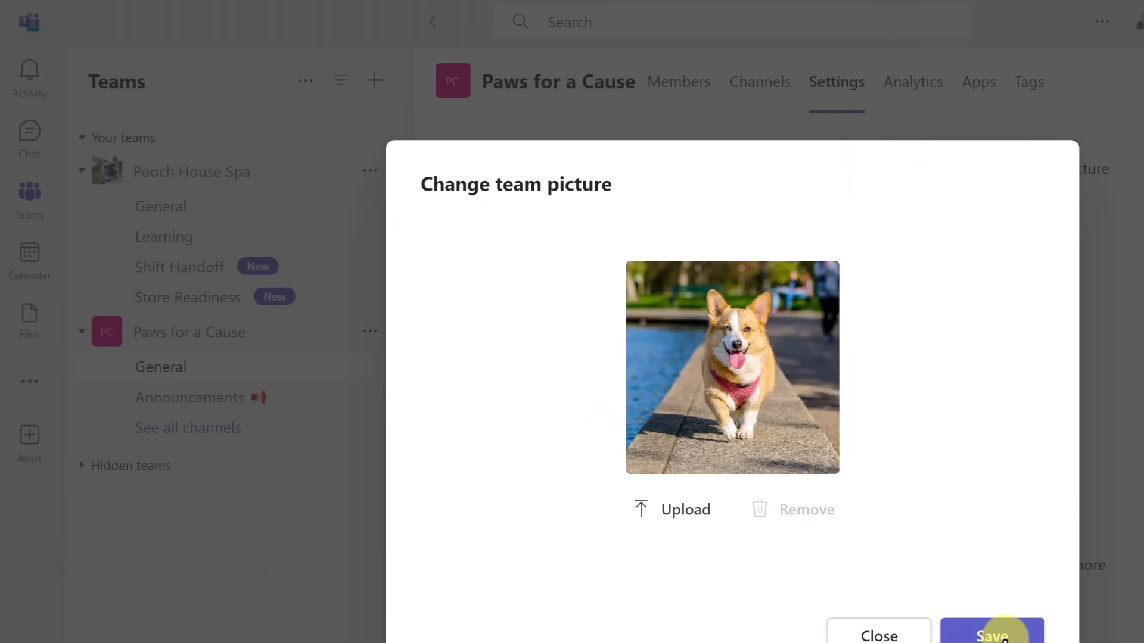
left_click(1003, 630)
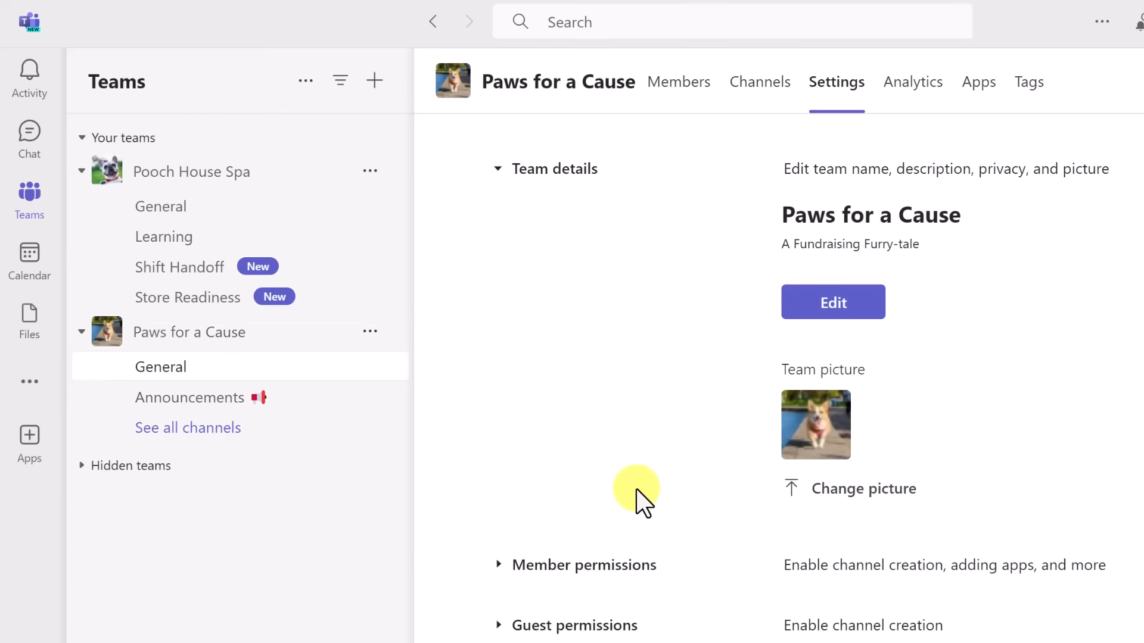
Look over the remaining Paws for a Cause team settings and view the team's analytics.
scroll(714, 574, "down", 2)
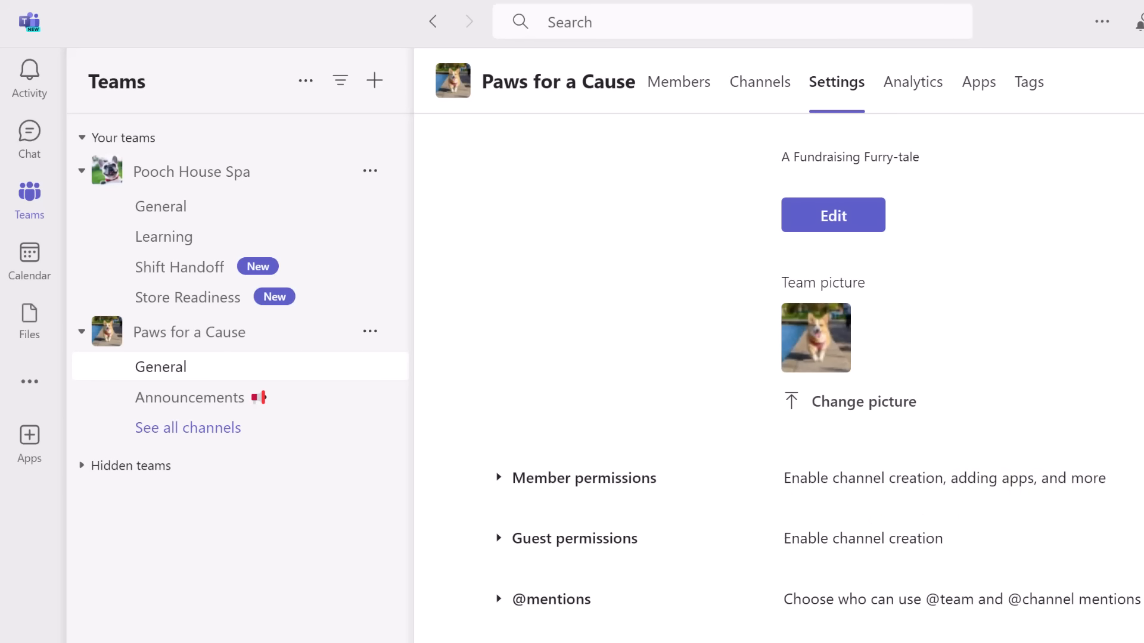
scroll(770, 600, "up", 2)
left_click(923, 90)
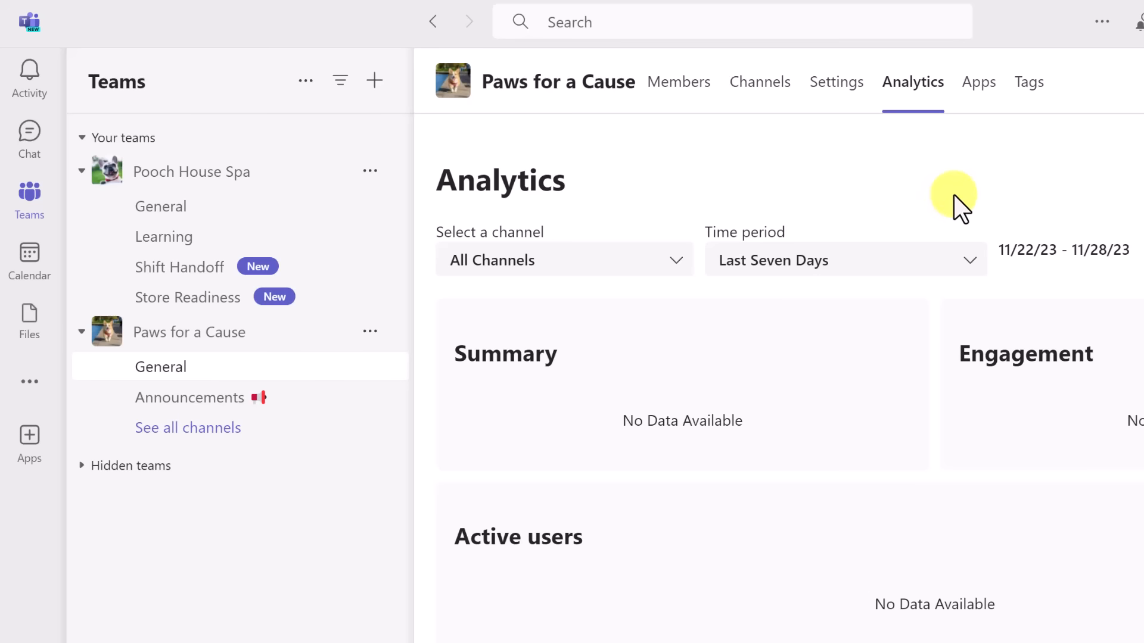
Review the apps available in the Paws for a Cause team and check the options for the Approvals app.
left_click(983, 97)
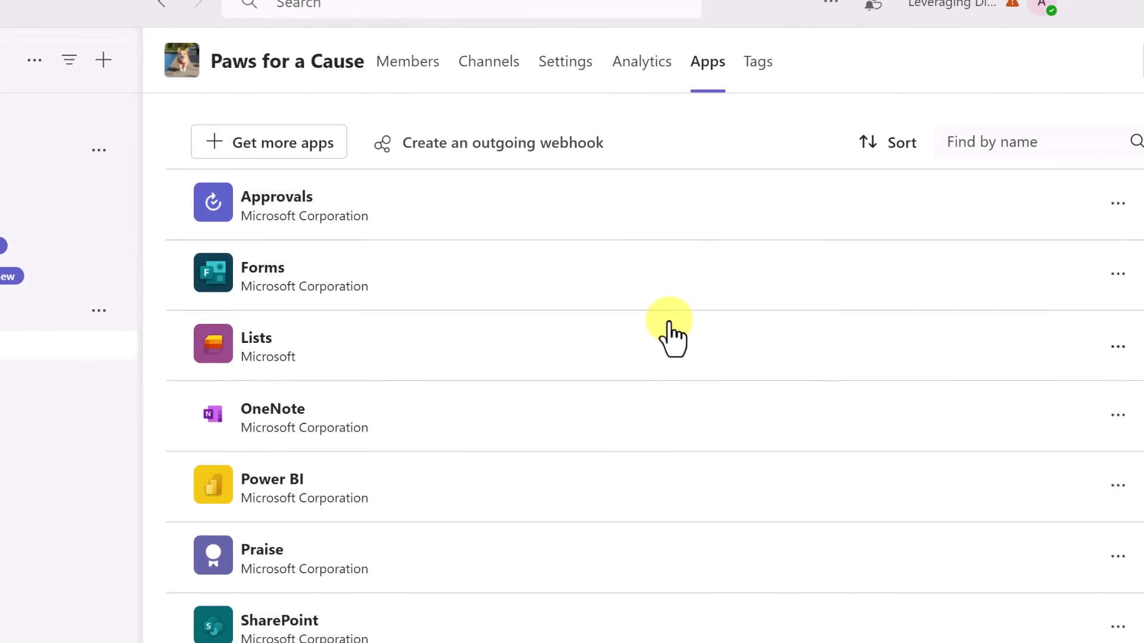
scroll(572, 369, "down", 3)
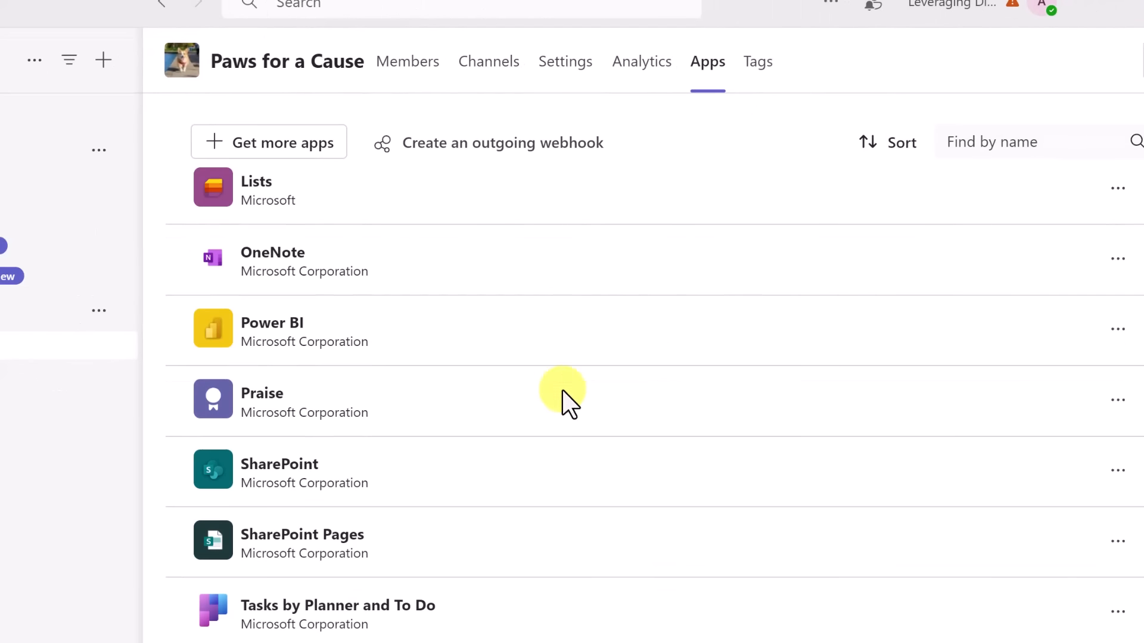
scroll(572, 420, "up", 3)
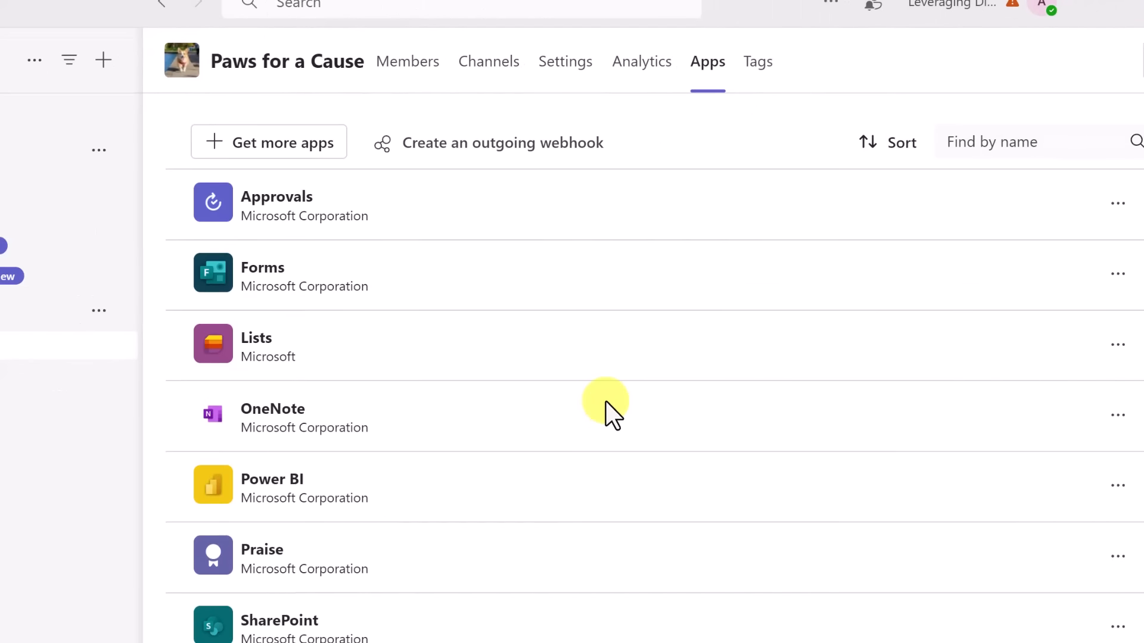
left_click(1118, 206)
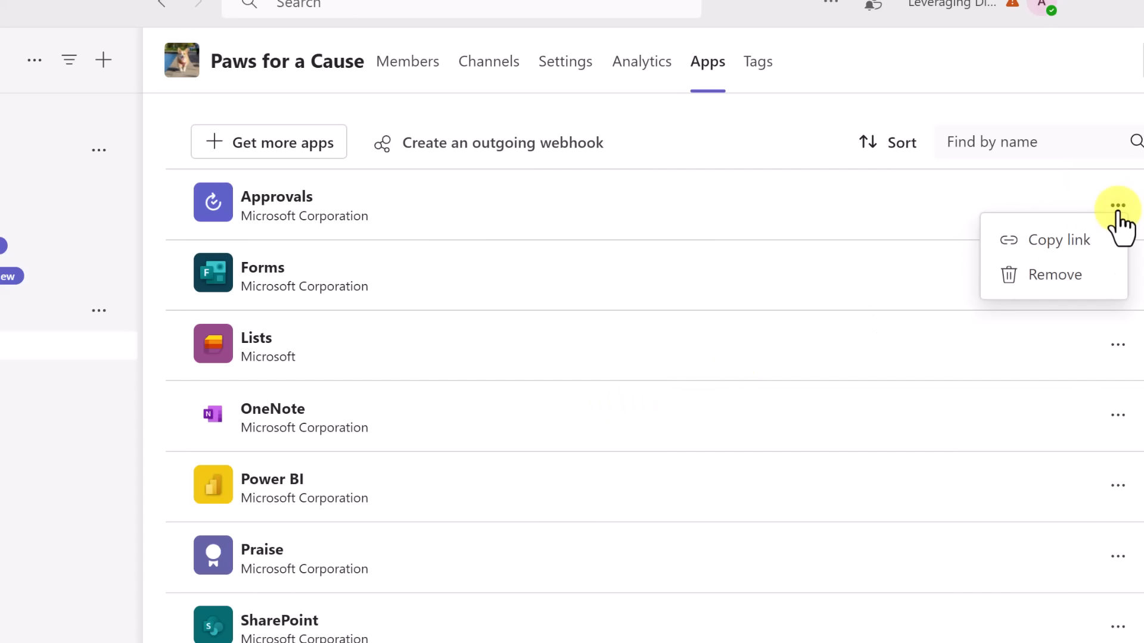
left_click(707, 145)
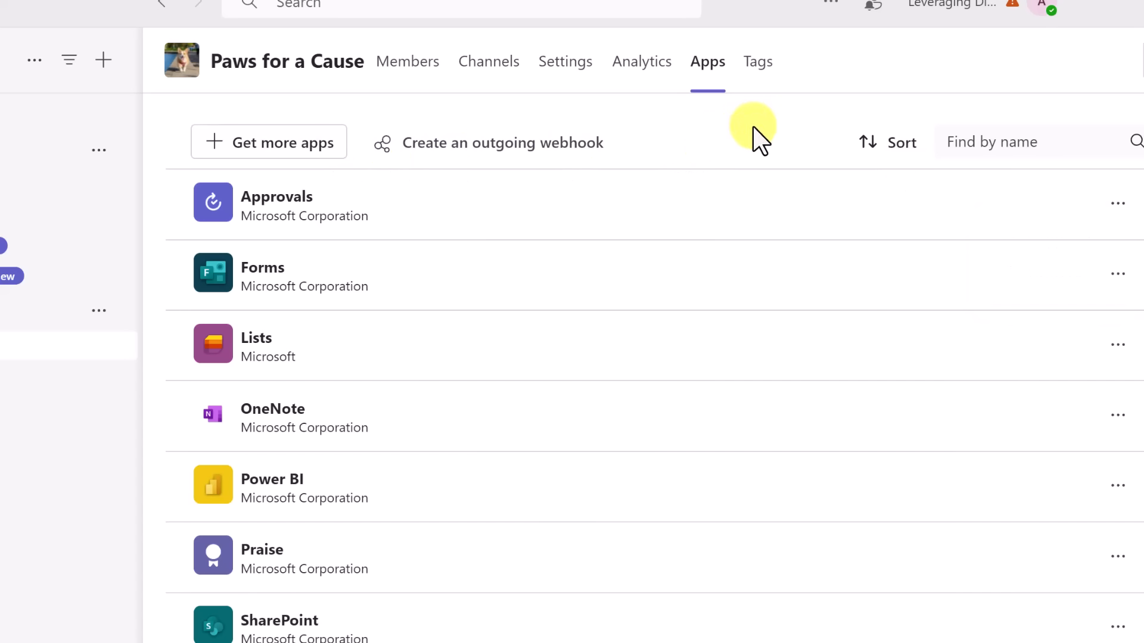
Create a team tag named pet for two colleagues, keeping the default promotional post to the General channel.
left_click(757, 83)
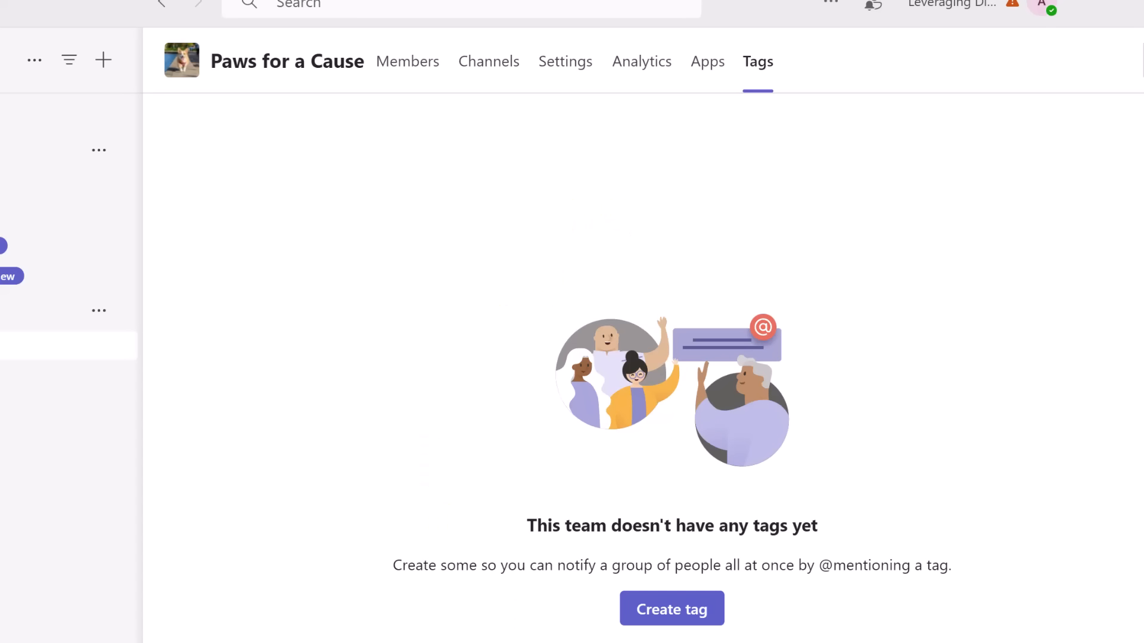
left_click(682, 607)
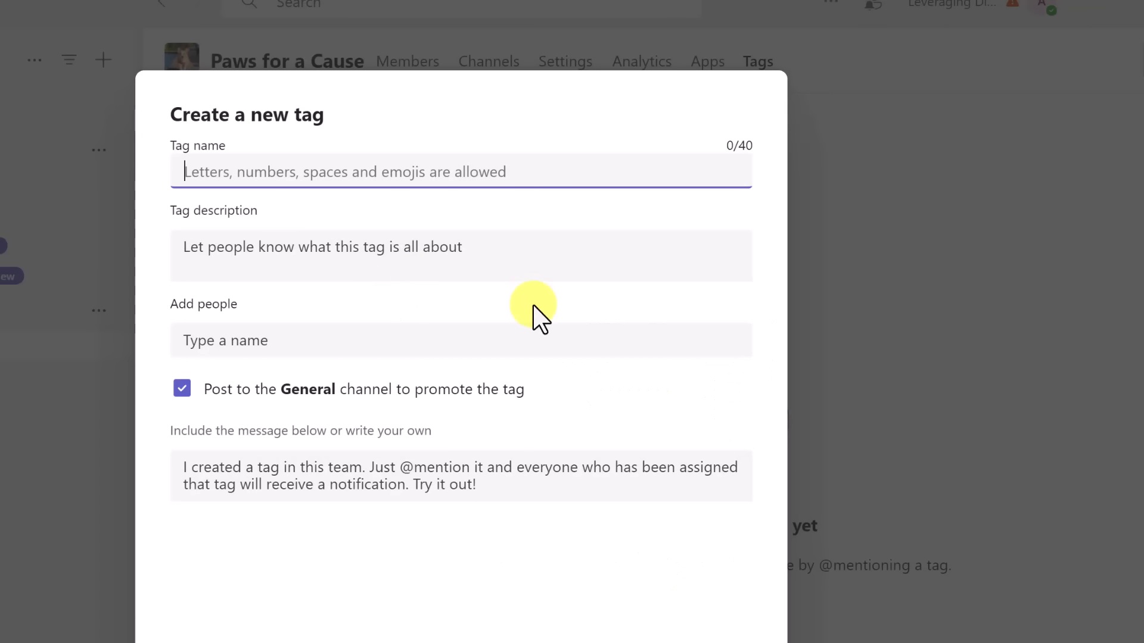
type("pet")
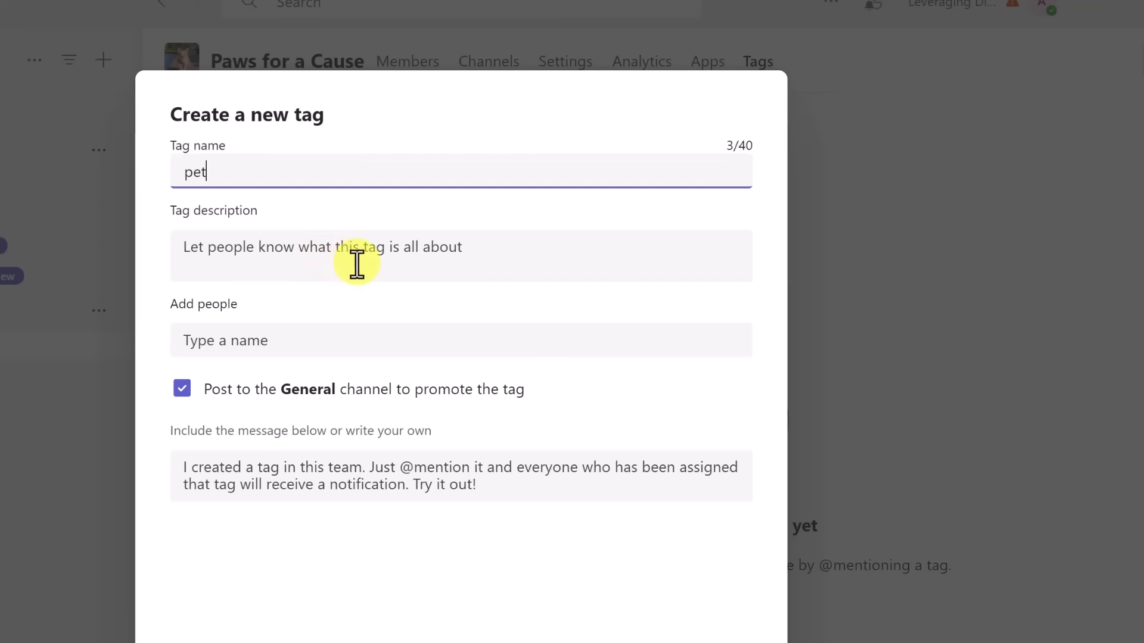
left_click(305, 346)
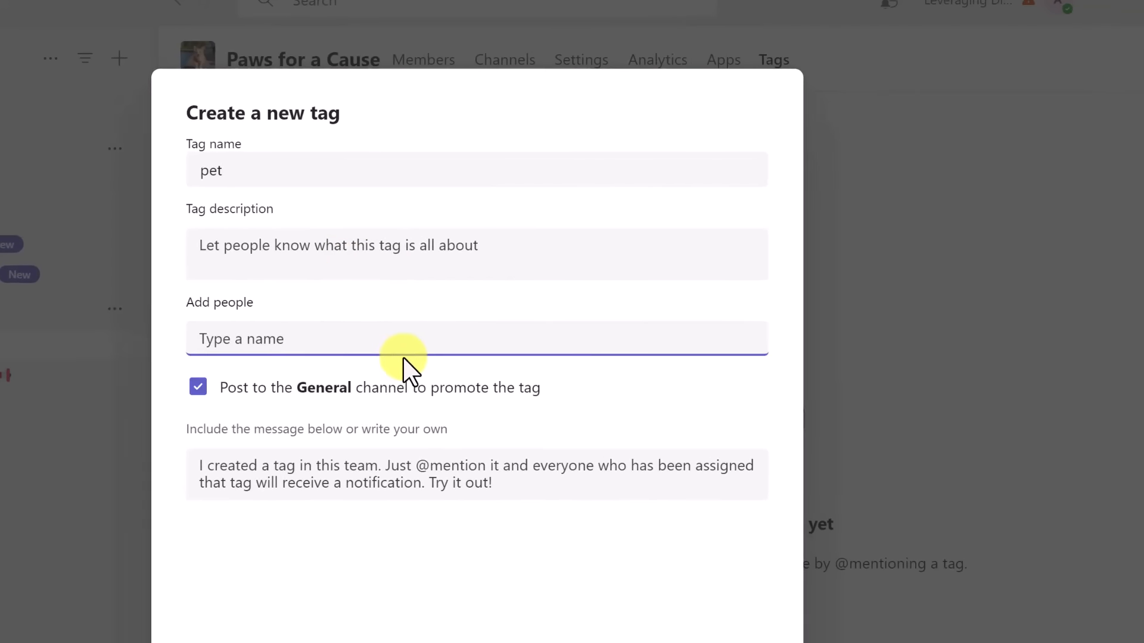
type("jamie")
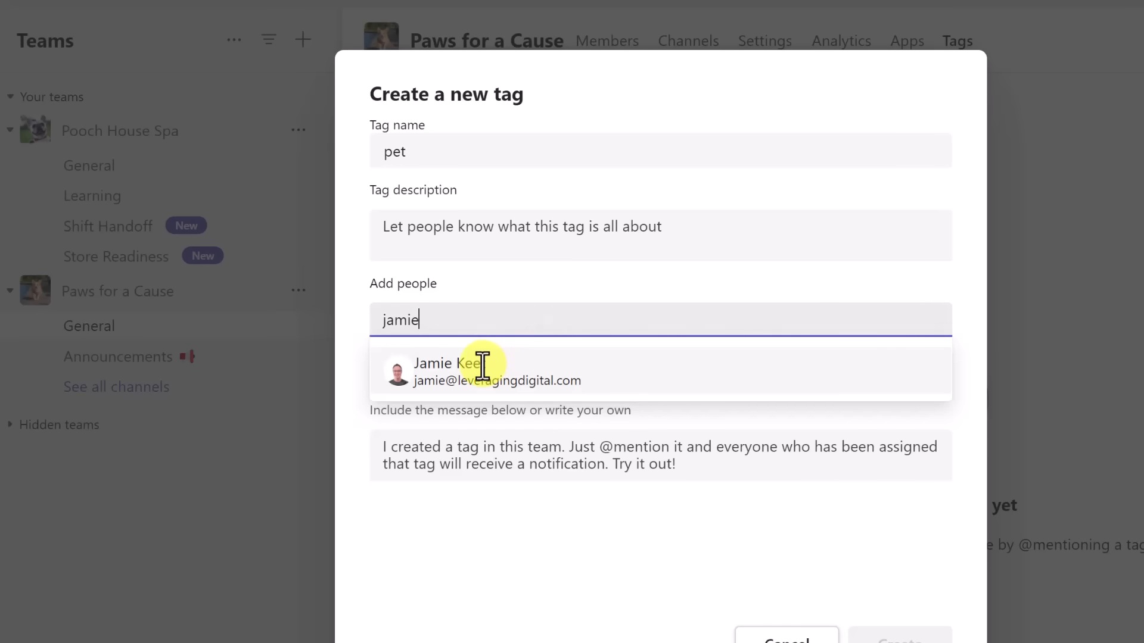
left_click(444, 369)
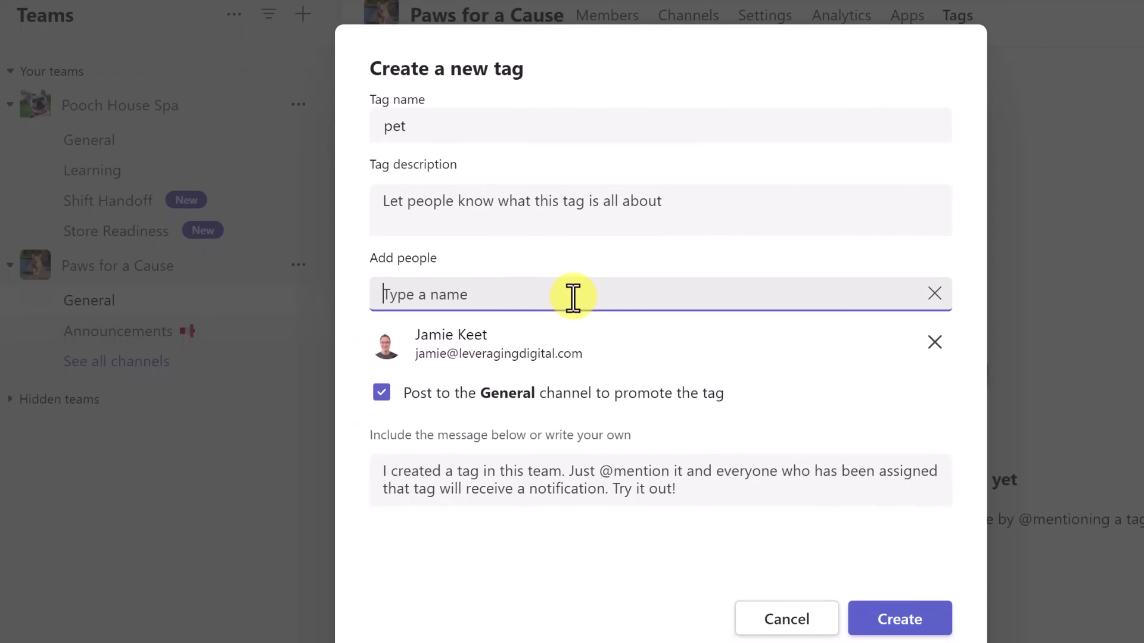
type("kathy")
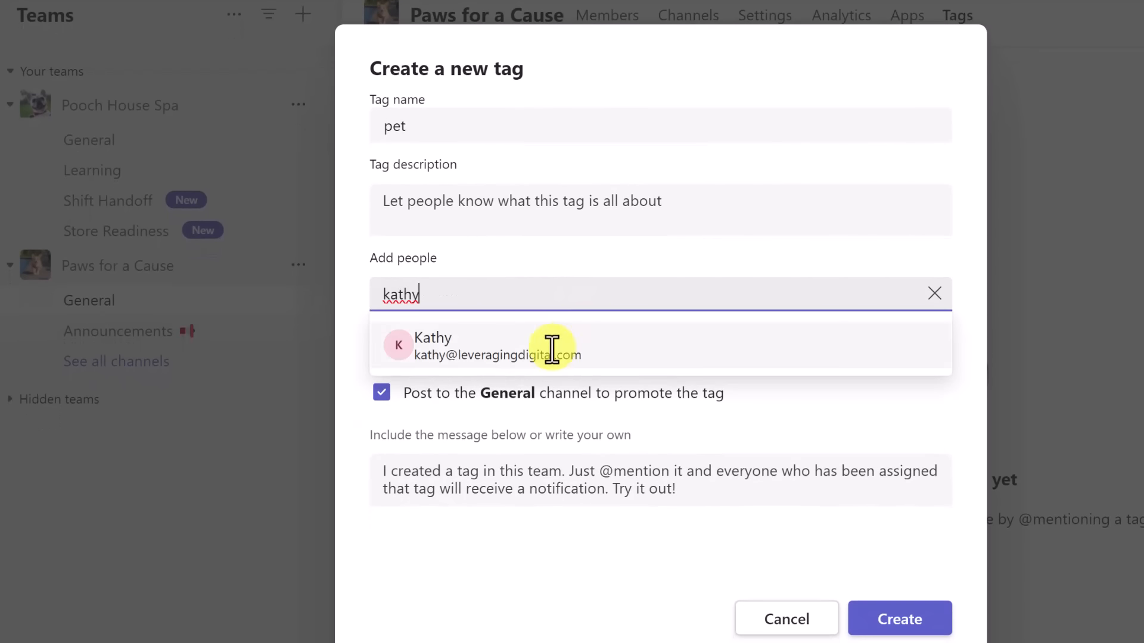
left_click(550, 346)
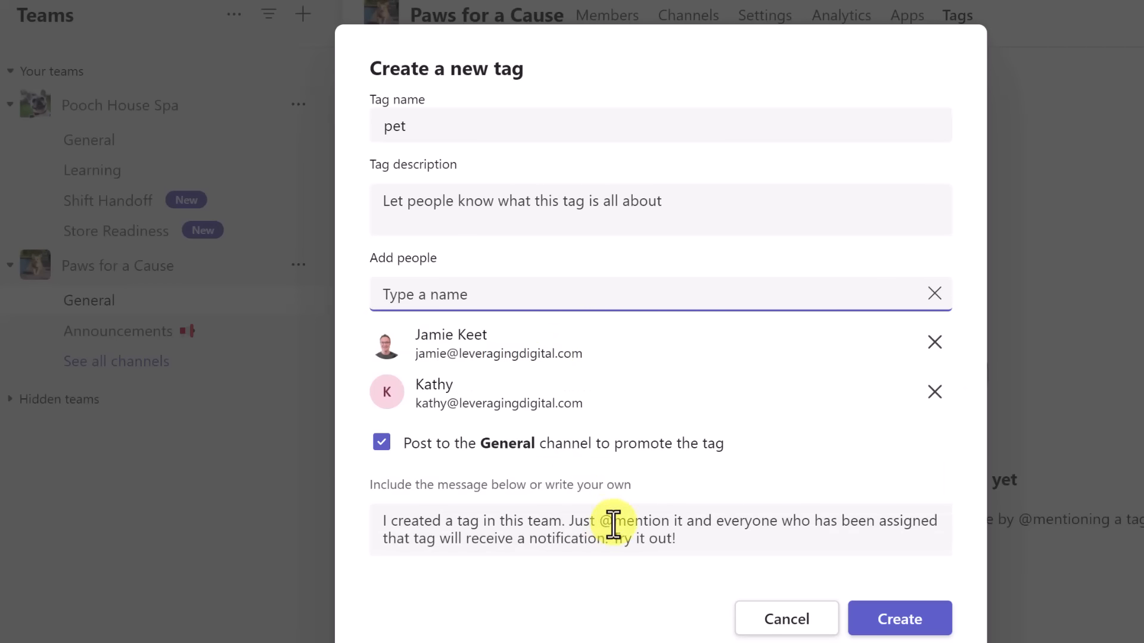
left_click(893, 620)
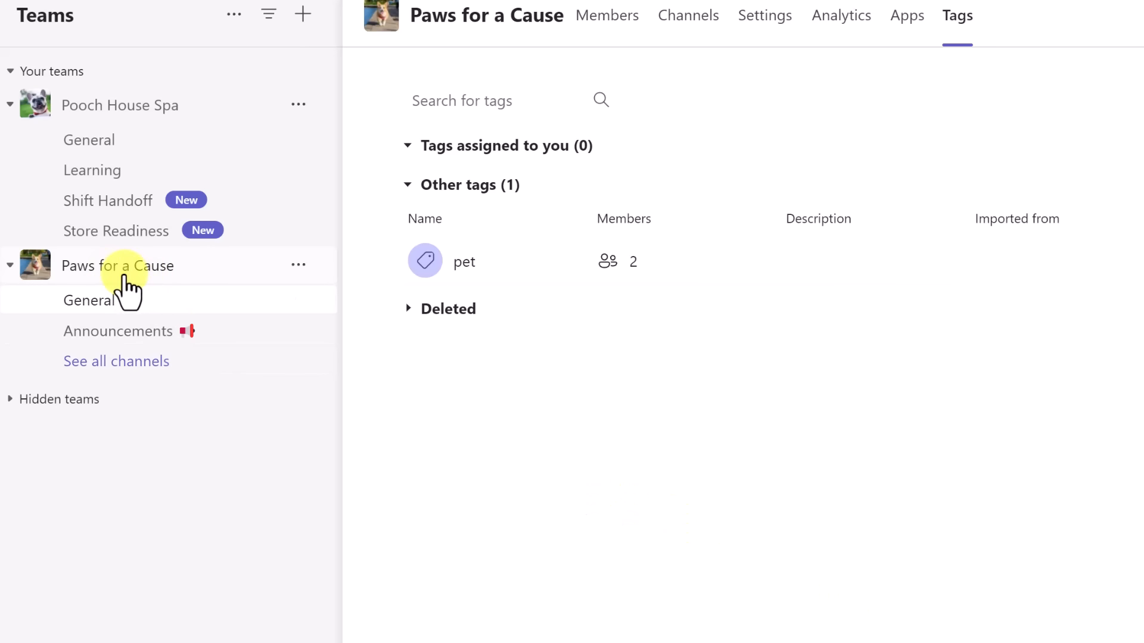
View the pet tag post in the General channel of Paws for a Cause and check the team's options without changing anything.
left_click(130, 272)
left_click(132, 280)
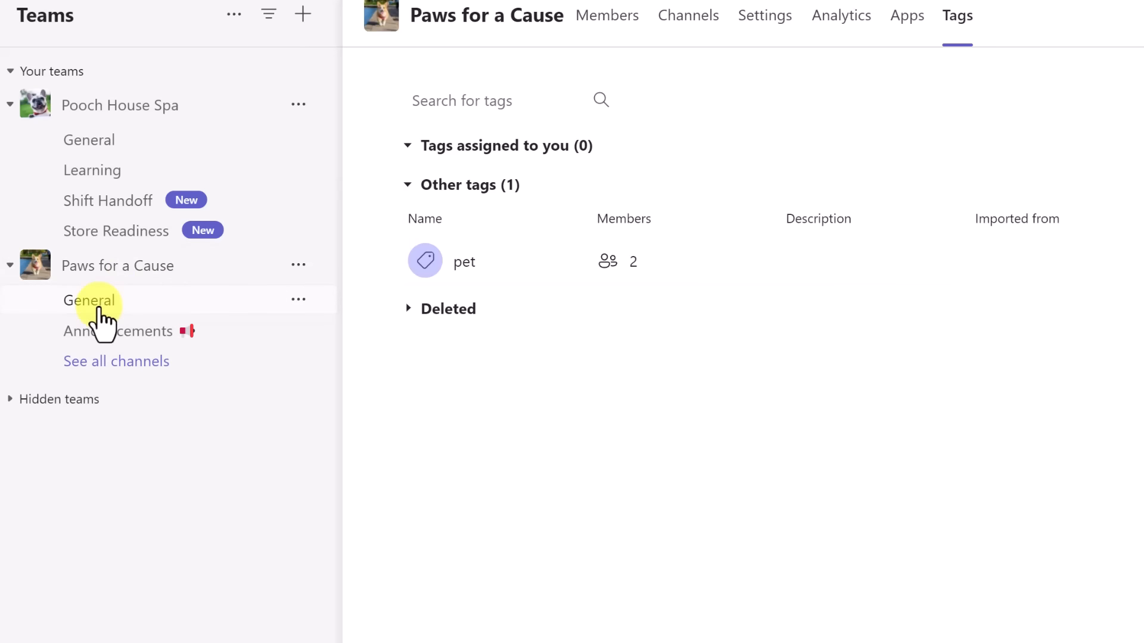
left_click(102, 315)
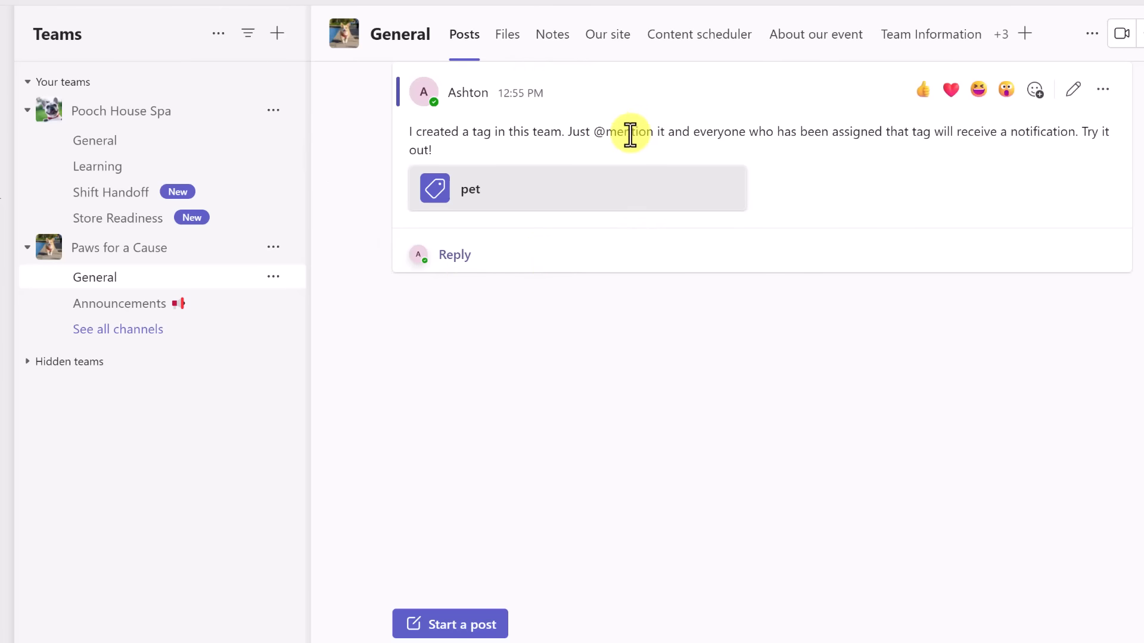
left_click(526, 213)
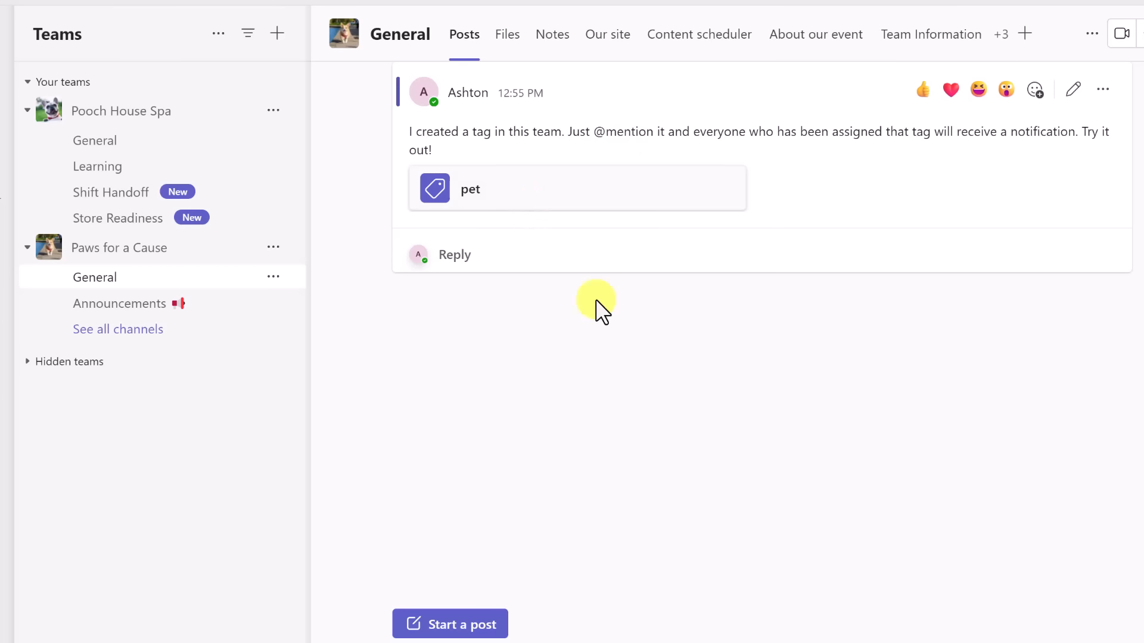
left_click(630, 377)
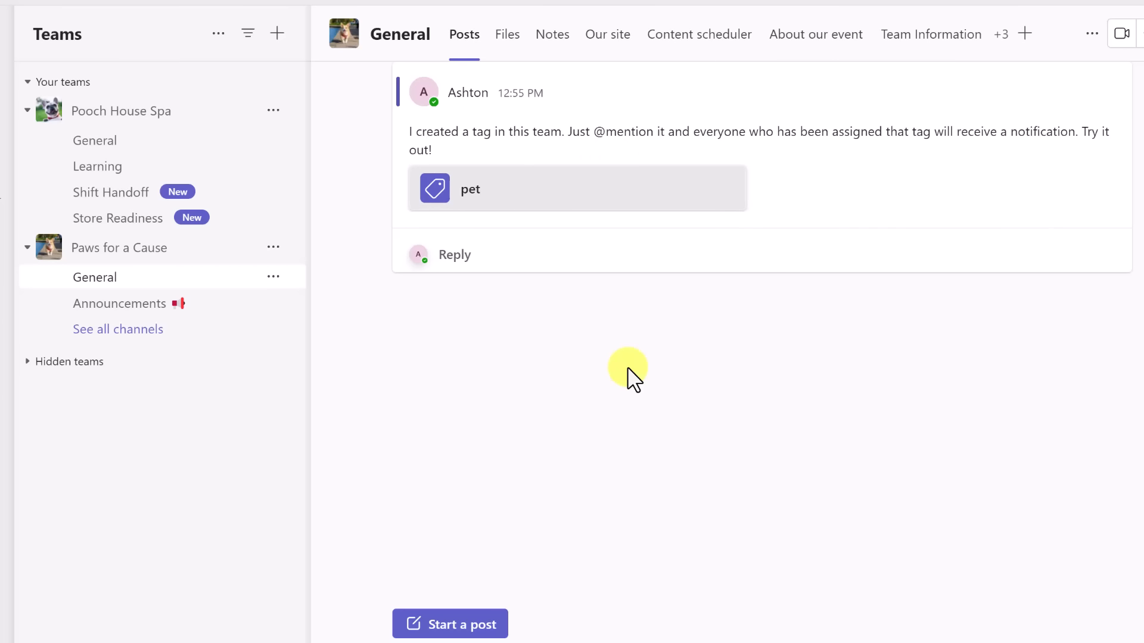
left_click(280, 249)
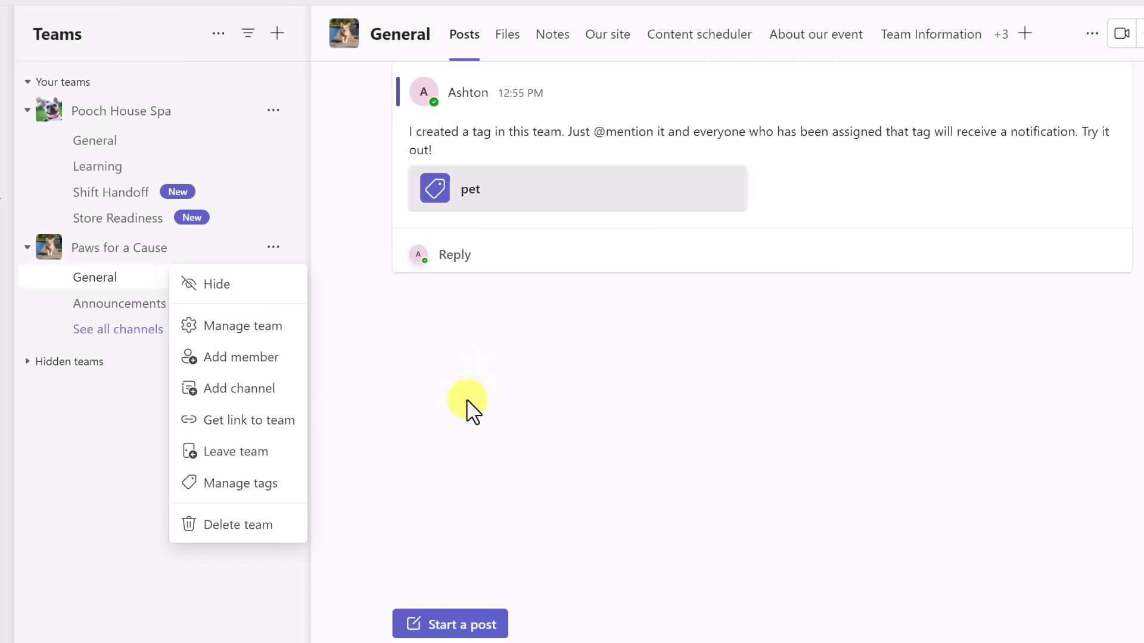
left_click(398, 425)
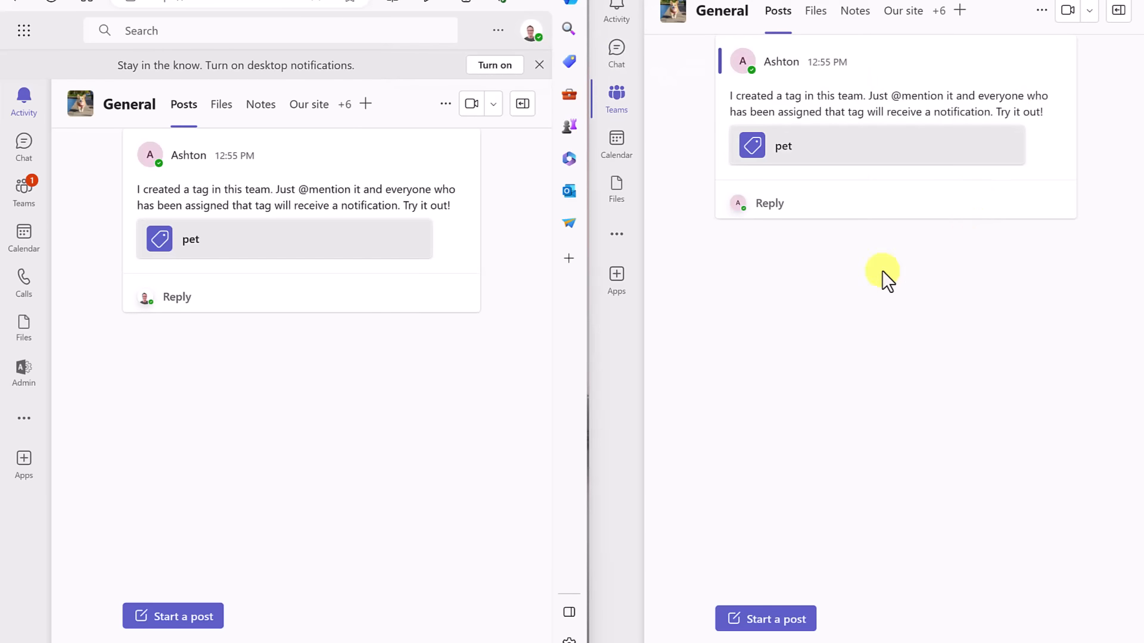
In the colleague's browser window, check the activity feed and view the General channel of Paws for a Cause.
left_click(23, 110)
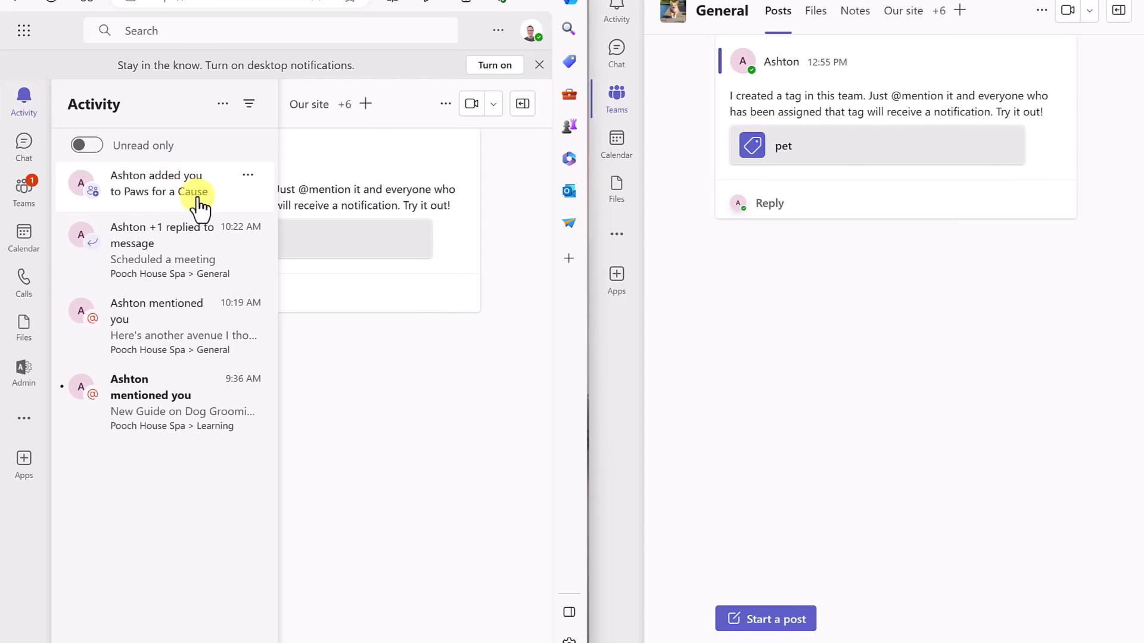
left_click(23, 186)
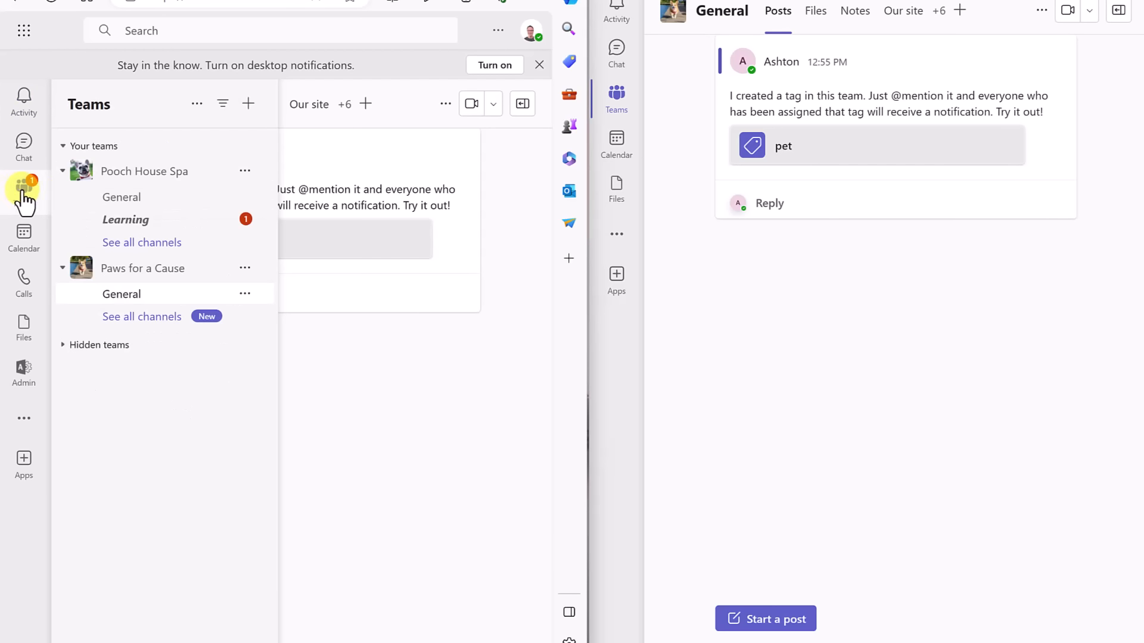
left_click(141, 276)
left_click(143, 275)
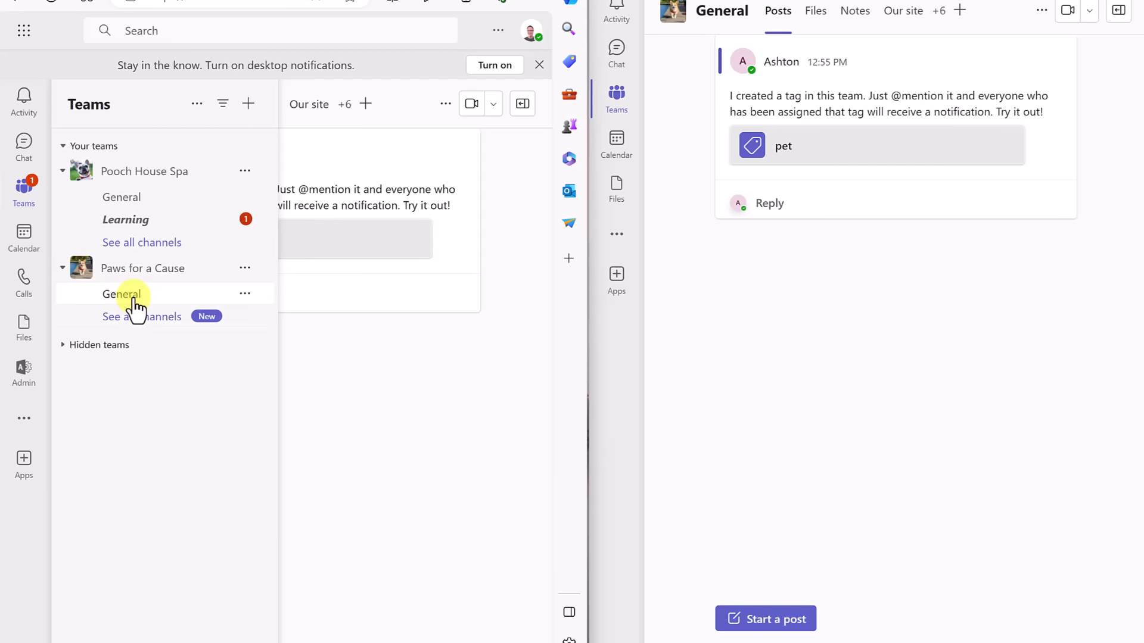
left_click(136, 295)
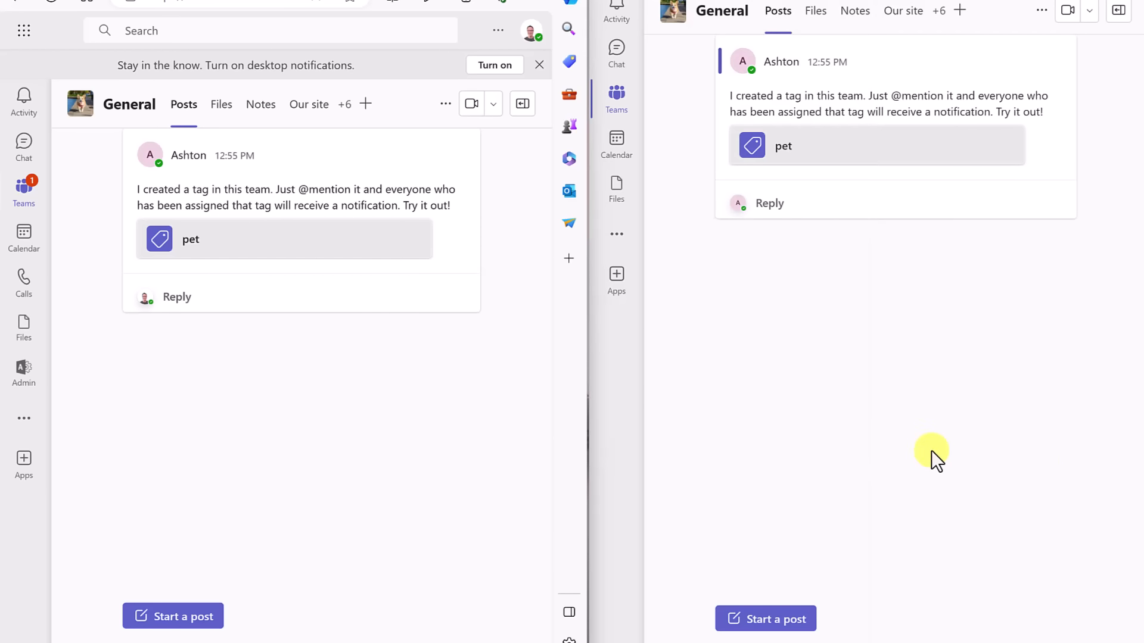
Publish a General channel post with subject Hello, welcoming the team to brainstorm for the 'Paws for a Cause: A Fundraising Furry-tale' event.
left_click(794, 623)
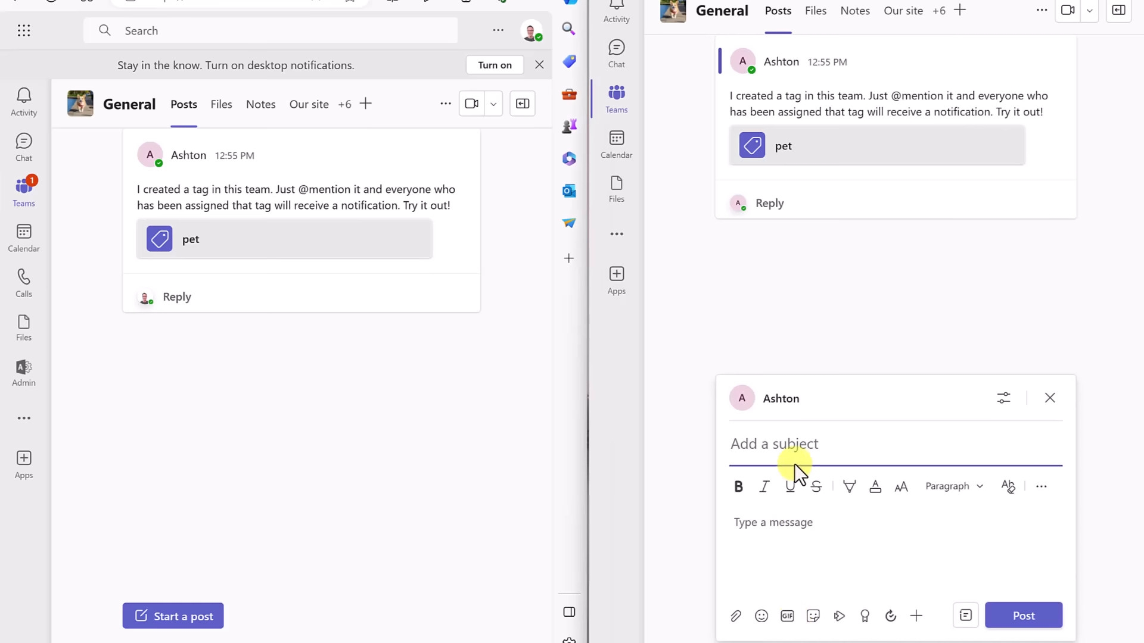
left_click(758, 527)
type("\"Hello, team! Thanks for joining today's meeting. We're here to brainstorm for our upcoming 'Paws for a Cause: A Fundraising Furry-tale' event. Let's make it a huge success!")
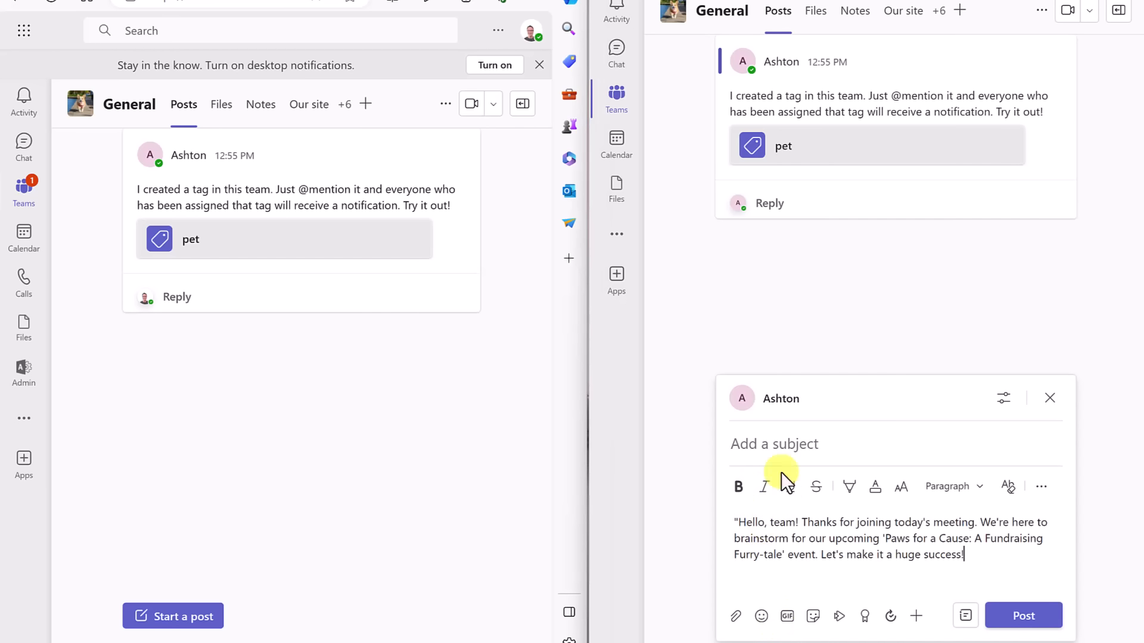
left_click(777, 451)
type("Hello")
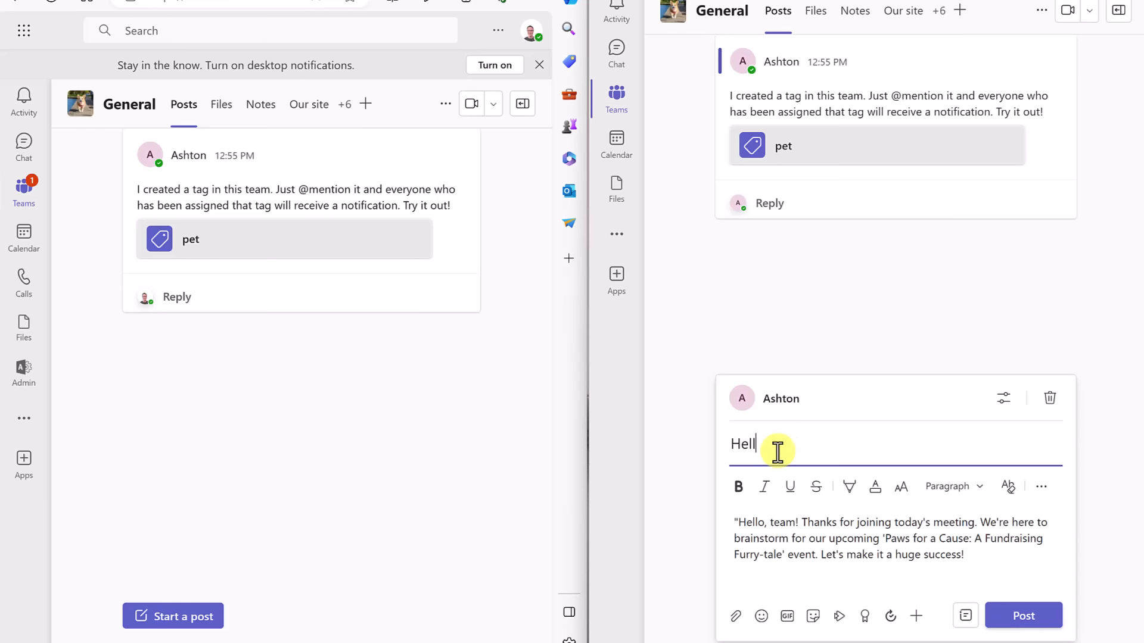
left_click(1020, 615)
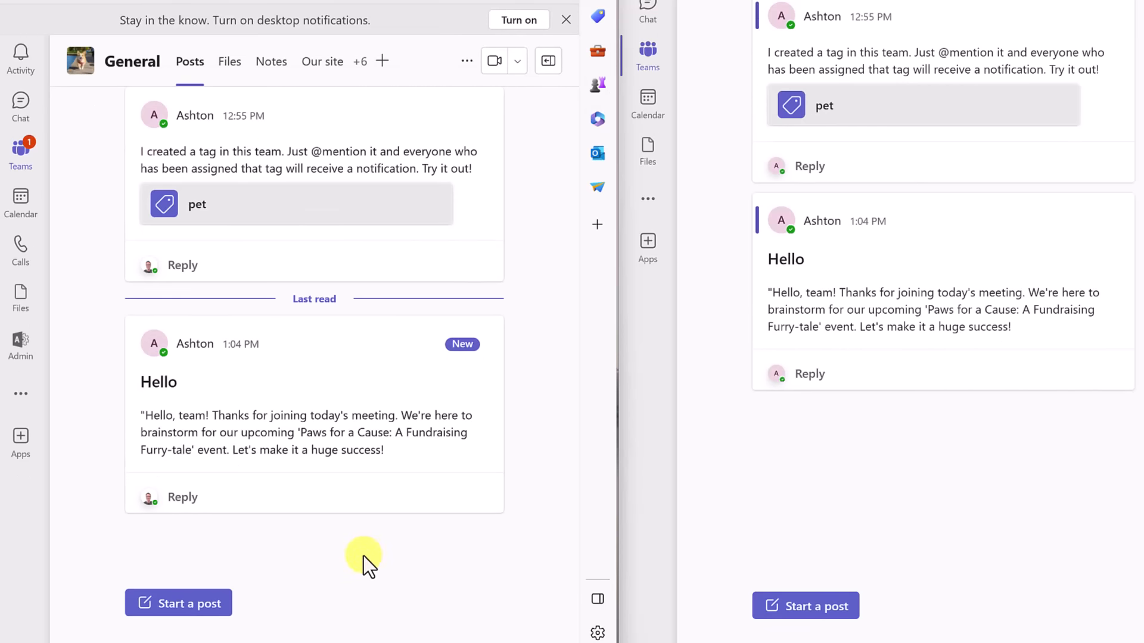
In the colleague's window, reply to the Hello post suggesting 'Bring your dog, bring hope' and sharing dog stories with the event hashtag.
left_click(209, 483)
type("Great to be here! I've drafted some promotional ideas. How about 'Bring your dog, bring hope'? We can encourage participants to share their dog's story on social media with our event hashtag")
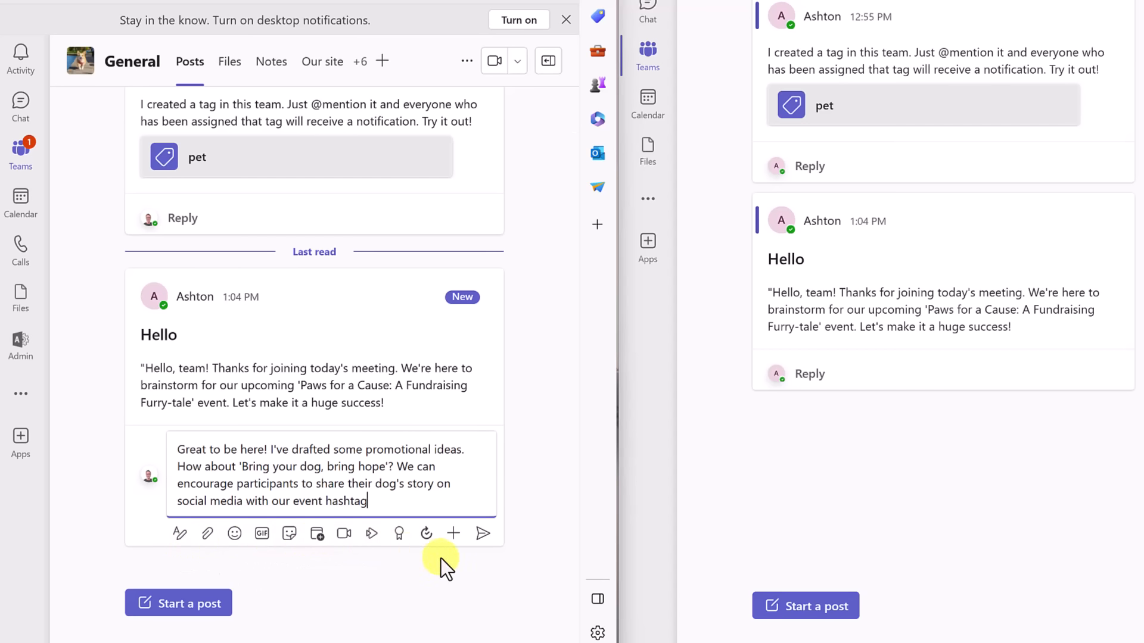
left_click(485, 549)
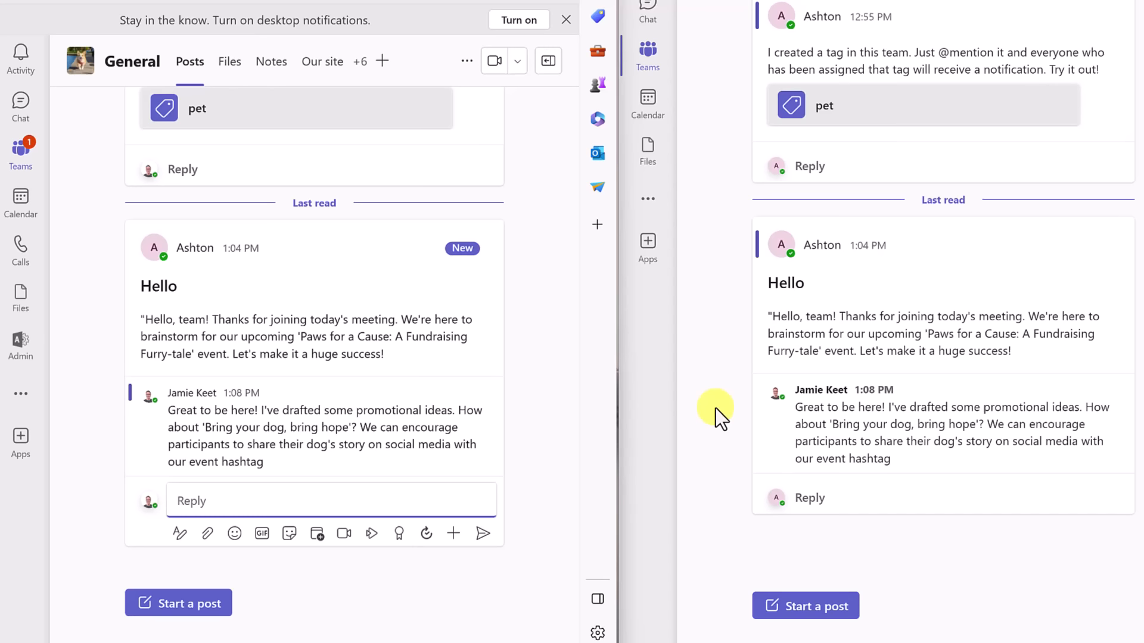
In the other account's window, check the reply notification in the activity feed and return to the General channel of Paws for a Cause.
left_click(647, 50)
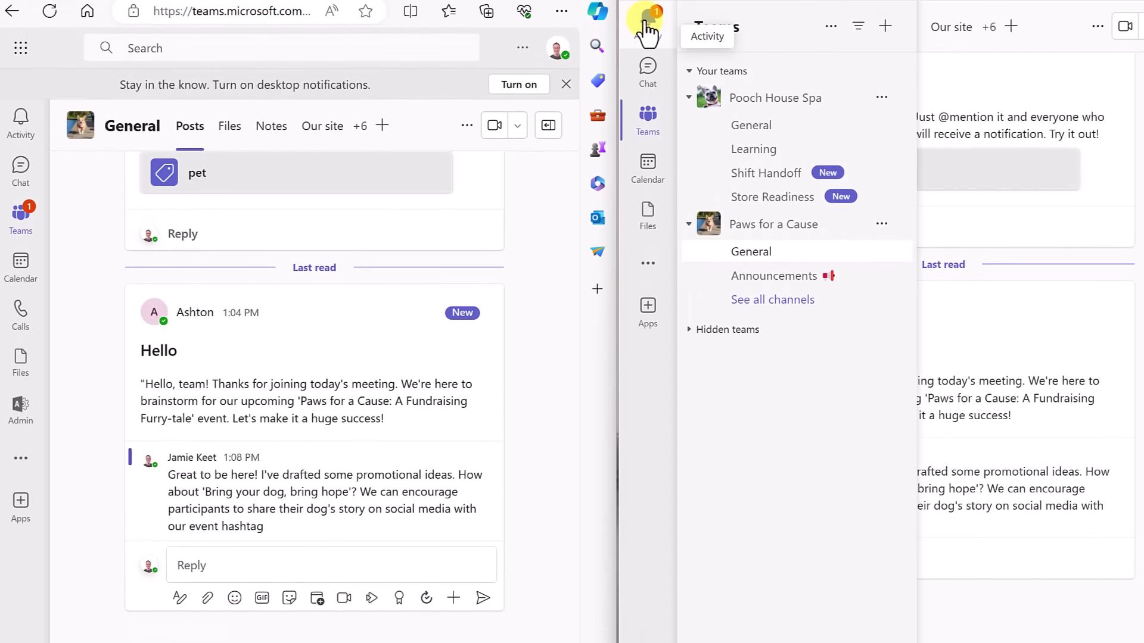
left_click(649, 27)
left_click(822, 156)
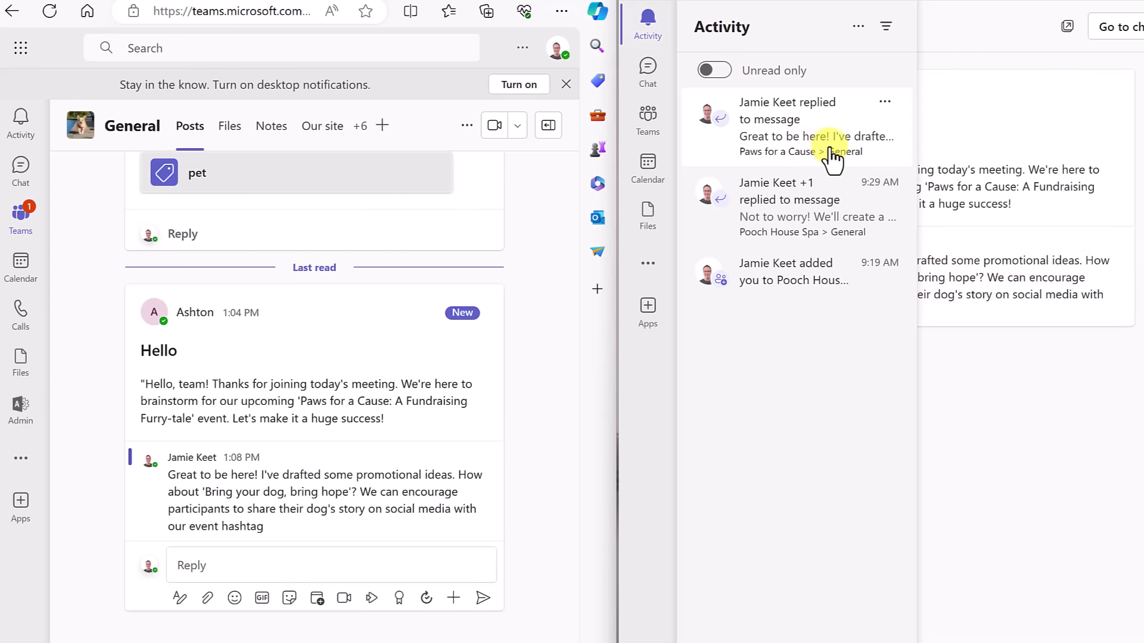
left_click(647, 118)
left_click(763, 253)
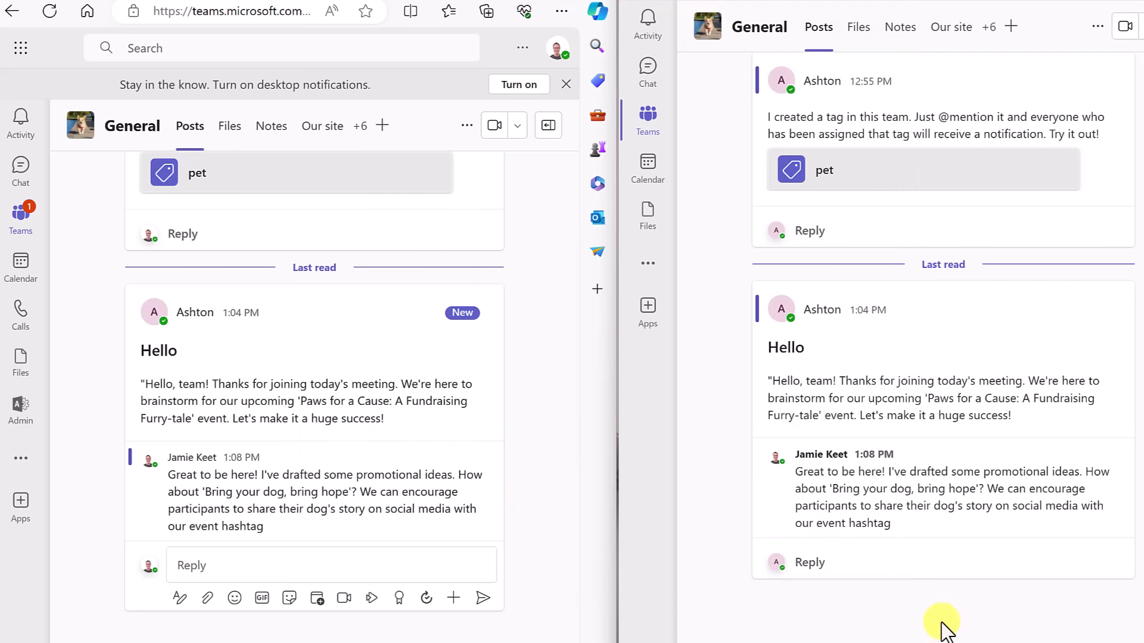
Reply to the Hello post with a mention of the colleague followed by Hello.
left_click(813, 564)
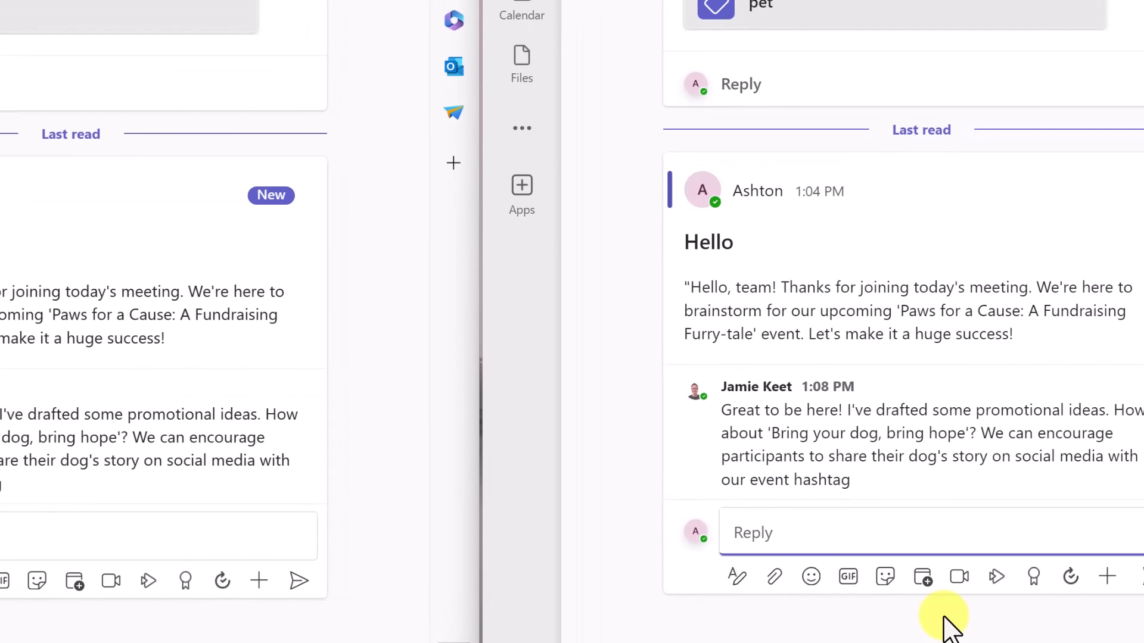
type("@jamie")
left_click(857, 500)
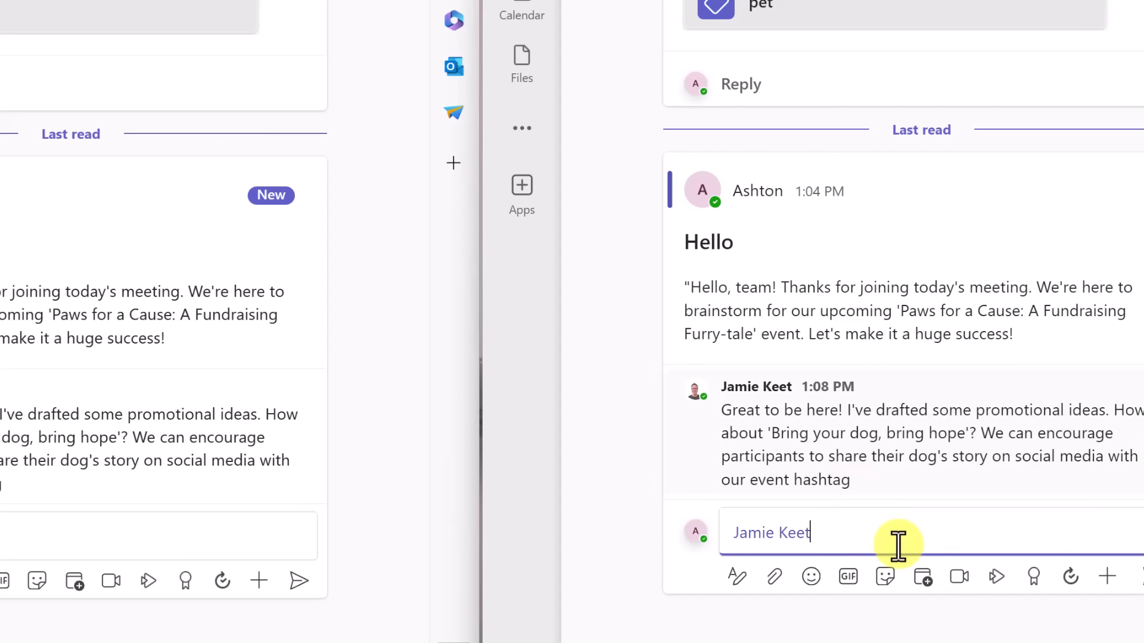
type("Hello")
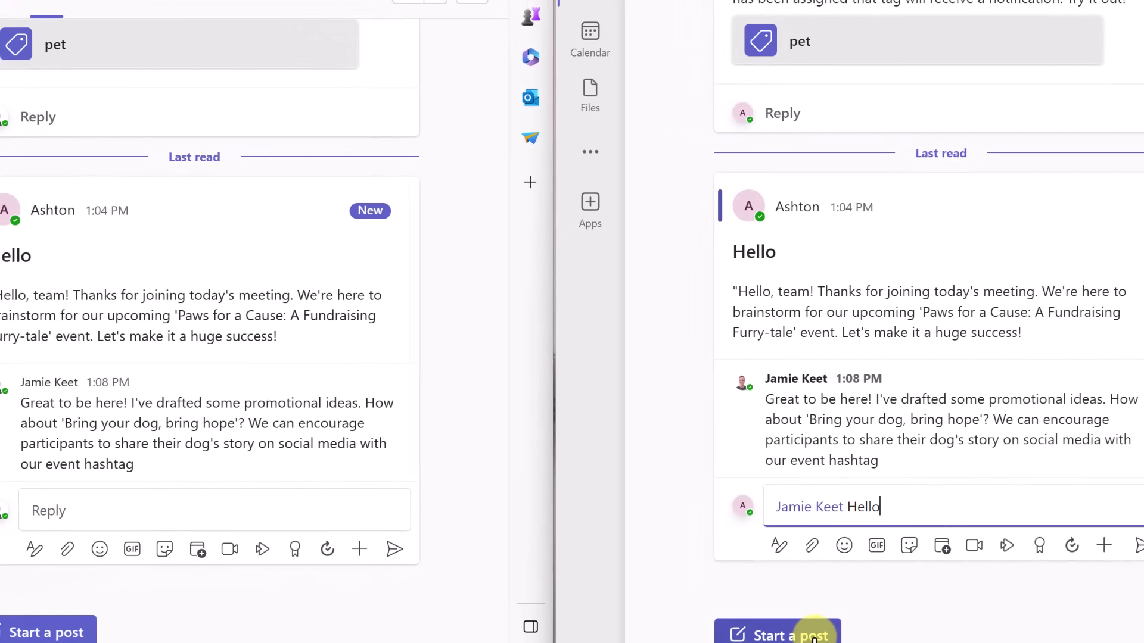
key("Return")
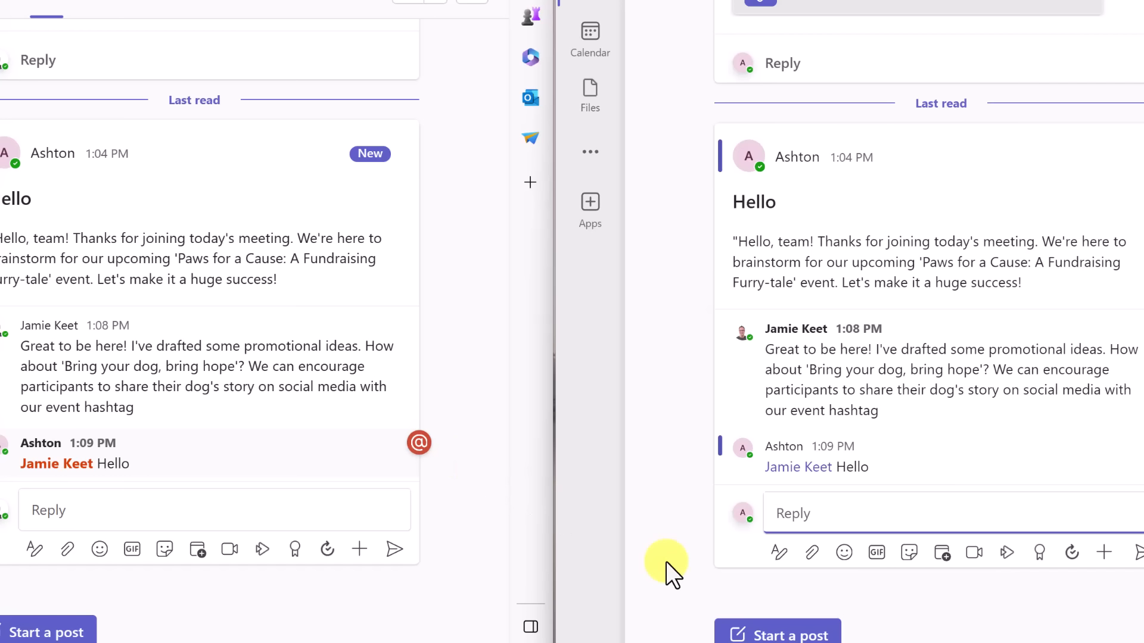
Send another reply that mentions the whole Paws for a Cause team with the word Hello.
type("@paw")
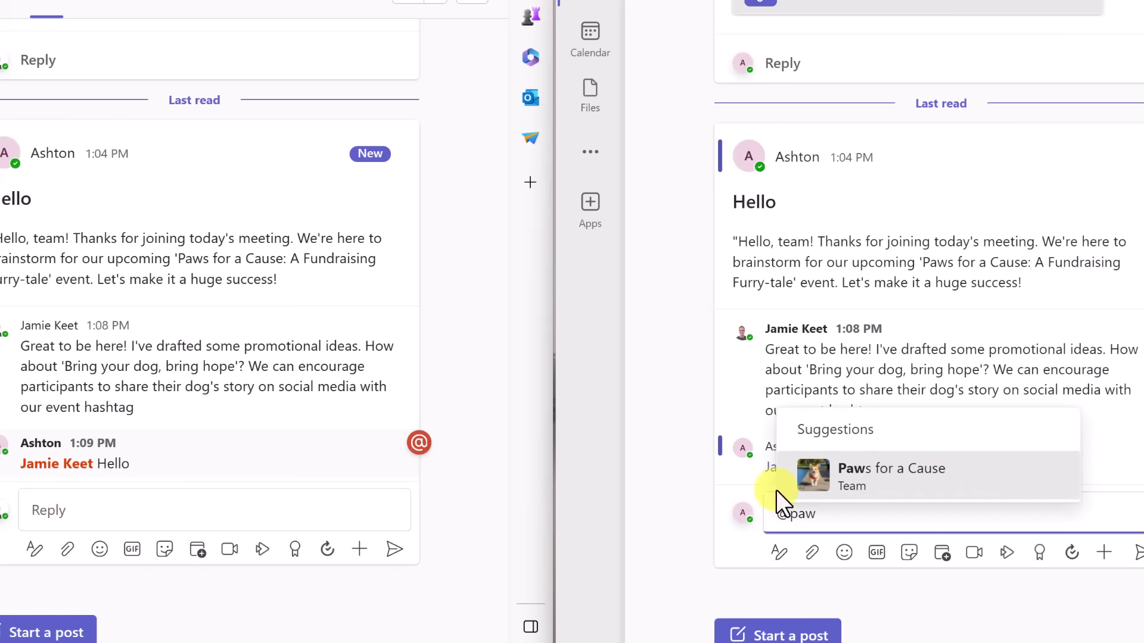
left_click(915, 481)
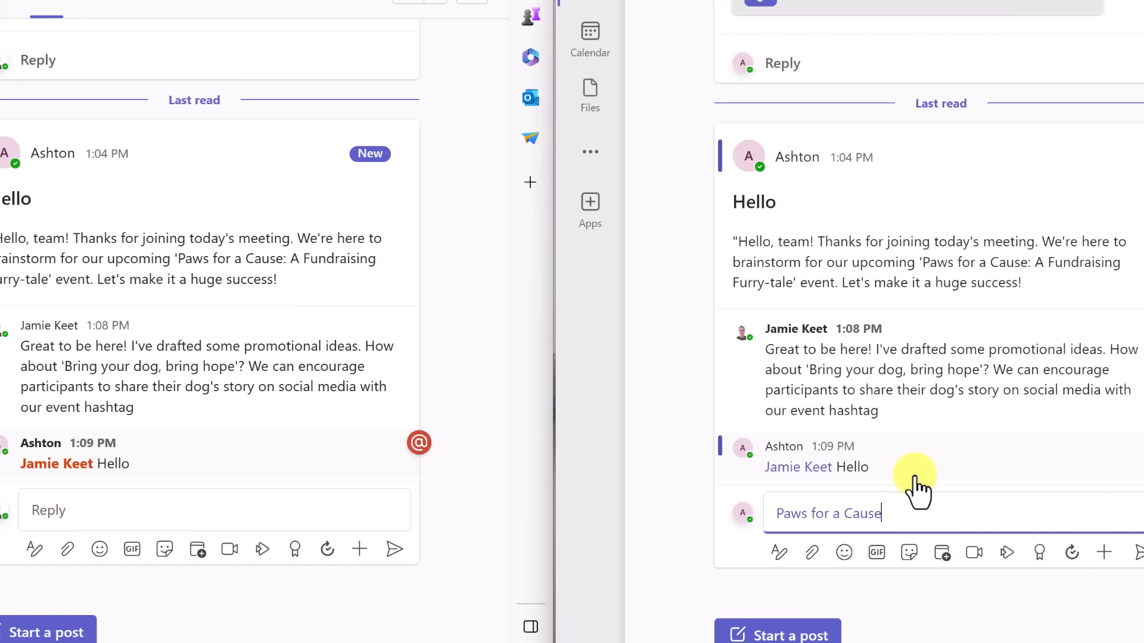
type("Hello")
key("Return")
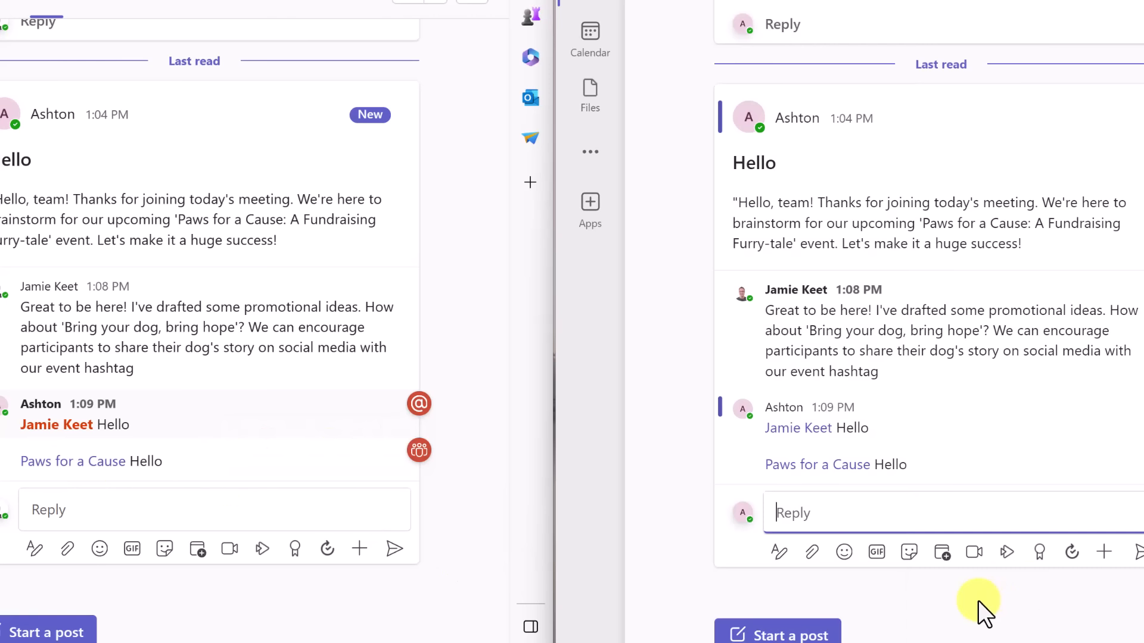
Send a reply in the same thread that mentions the pet tag with the word hello.
type("@pet")
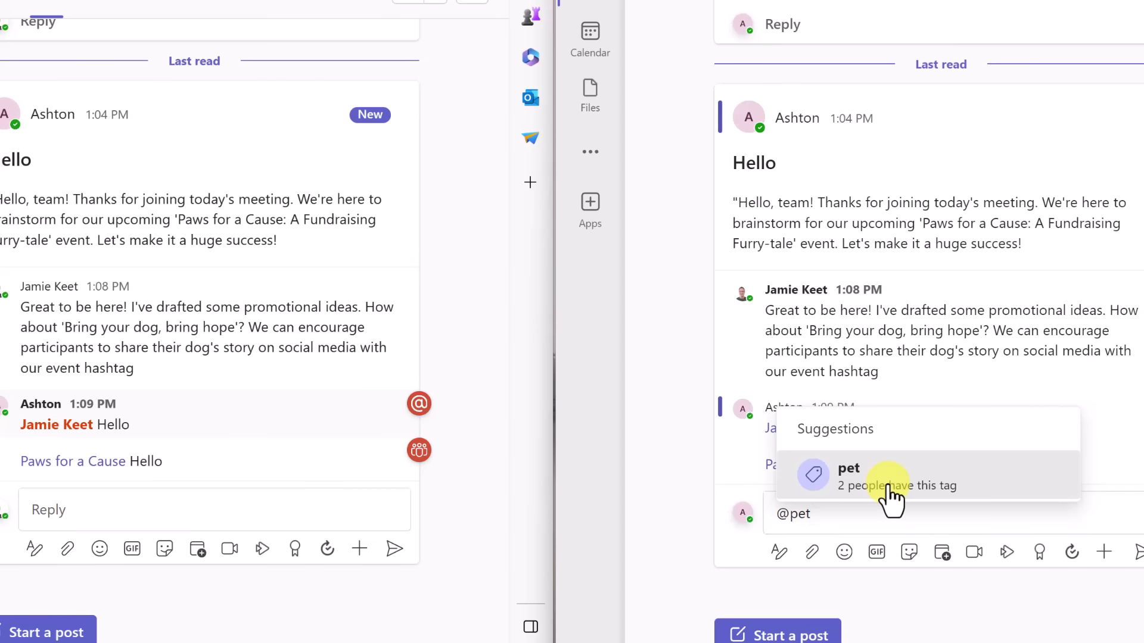
left_click(888, 499)
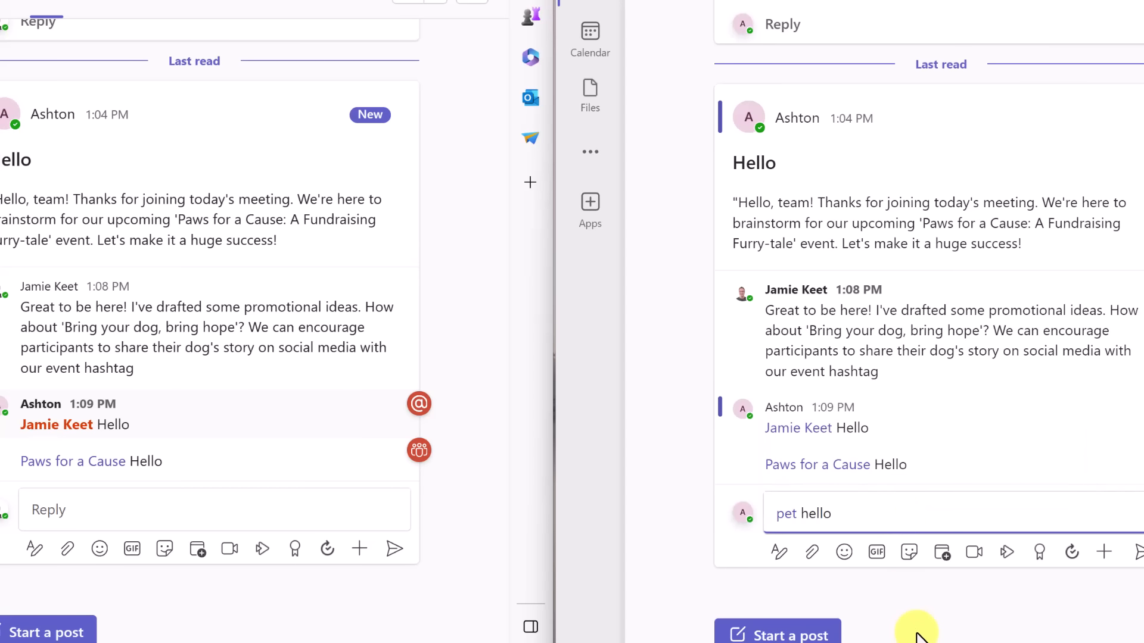
key("Return")
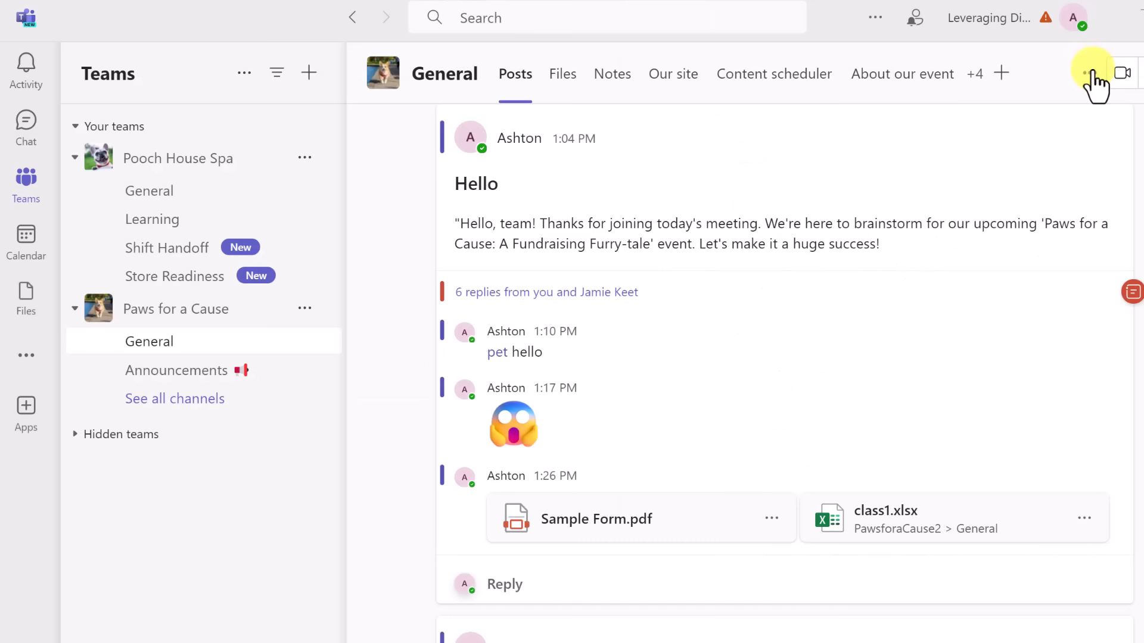
Set the General channel to show new posts at the top and open a blank post form there.
left_click(1090, 74)
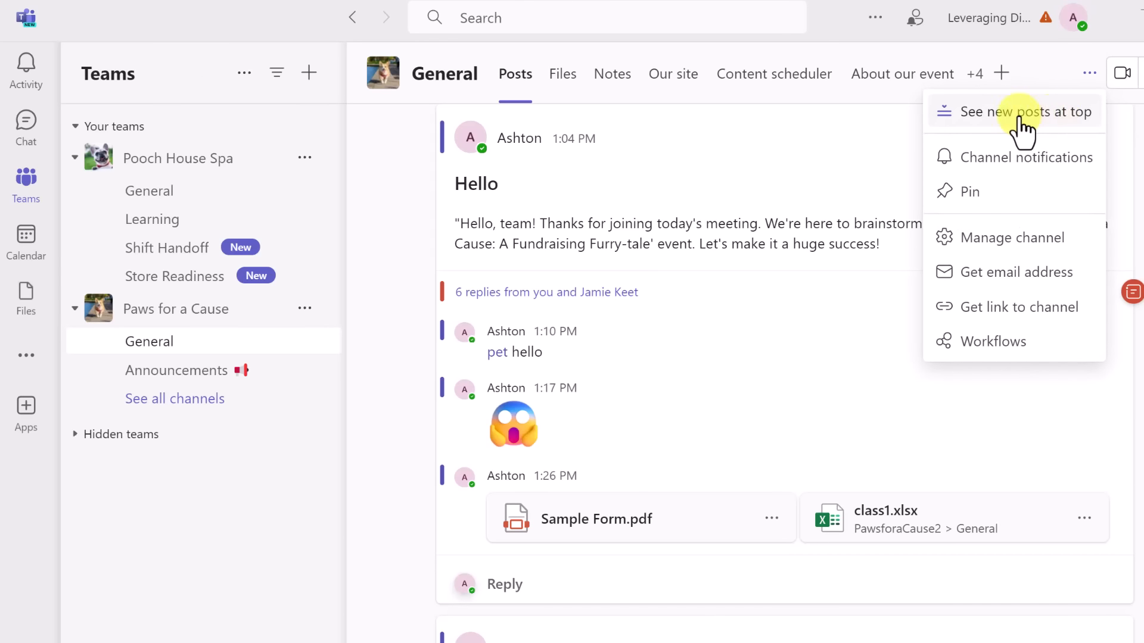
left_click(982, 119)
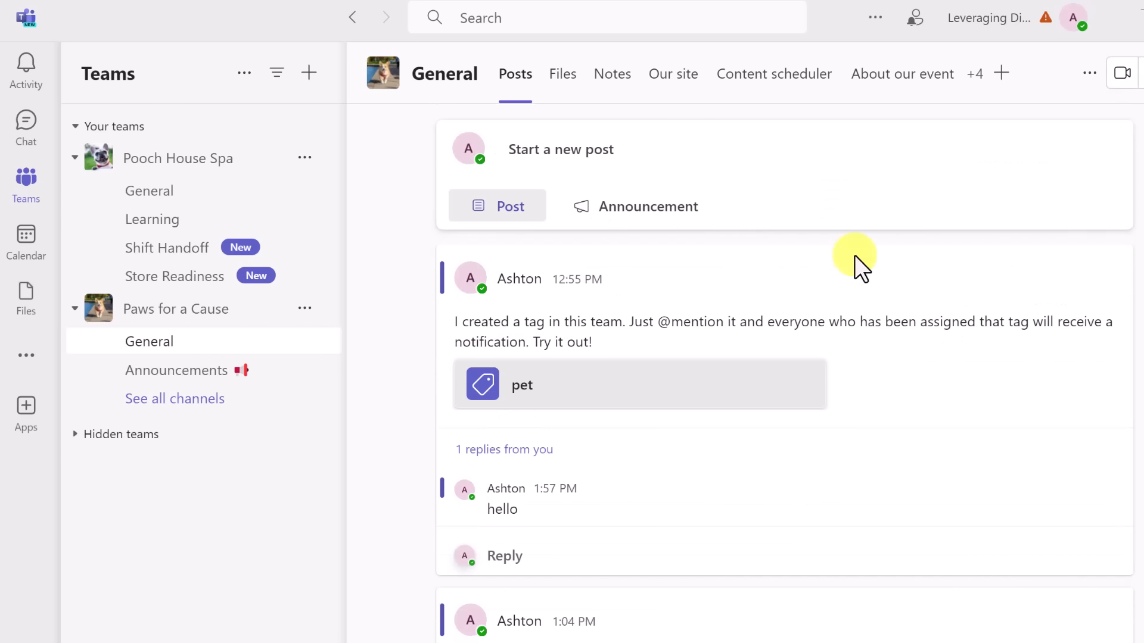
left_click(495, 208)
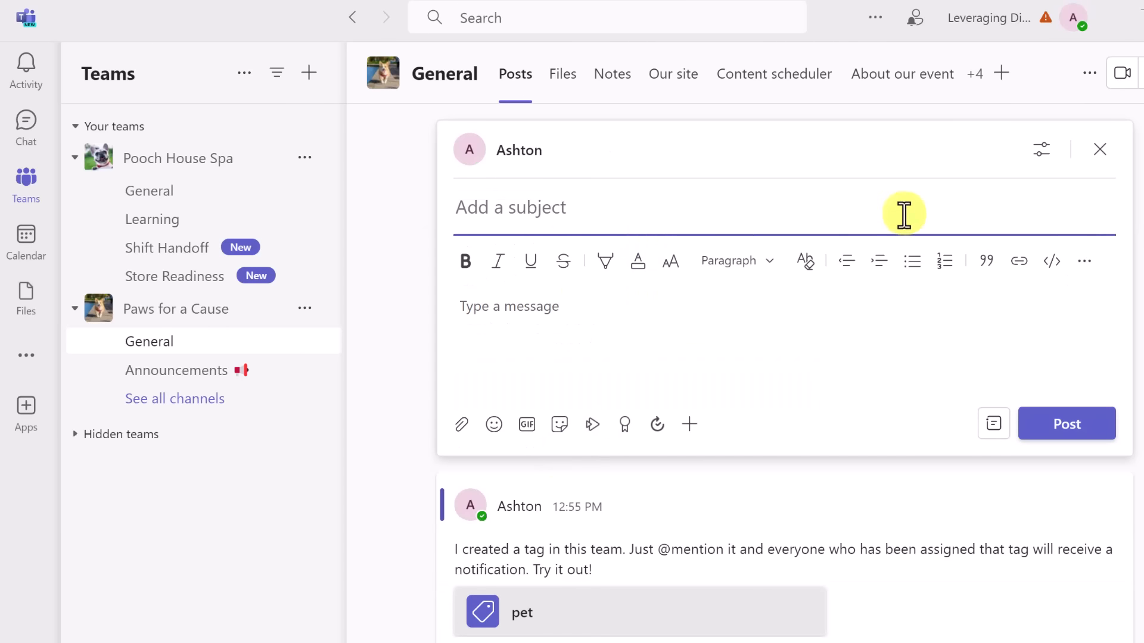
left_click(1090, 73)
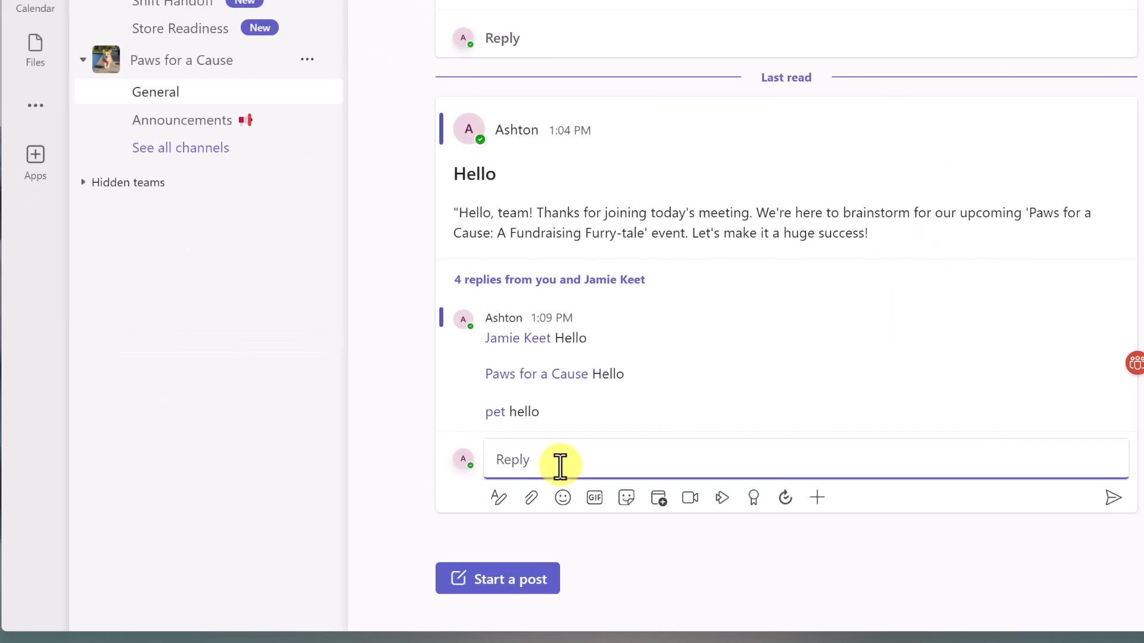
Draft the reply Hello in the expanded formatting box, make it bold and apply the magenta font colour.
left_click(499, 514)
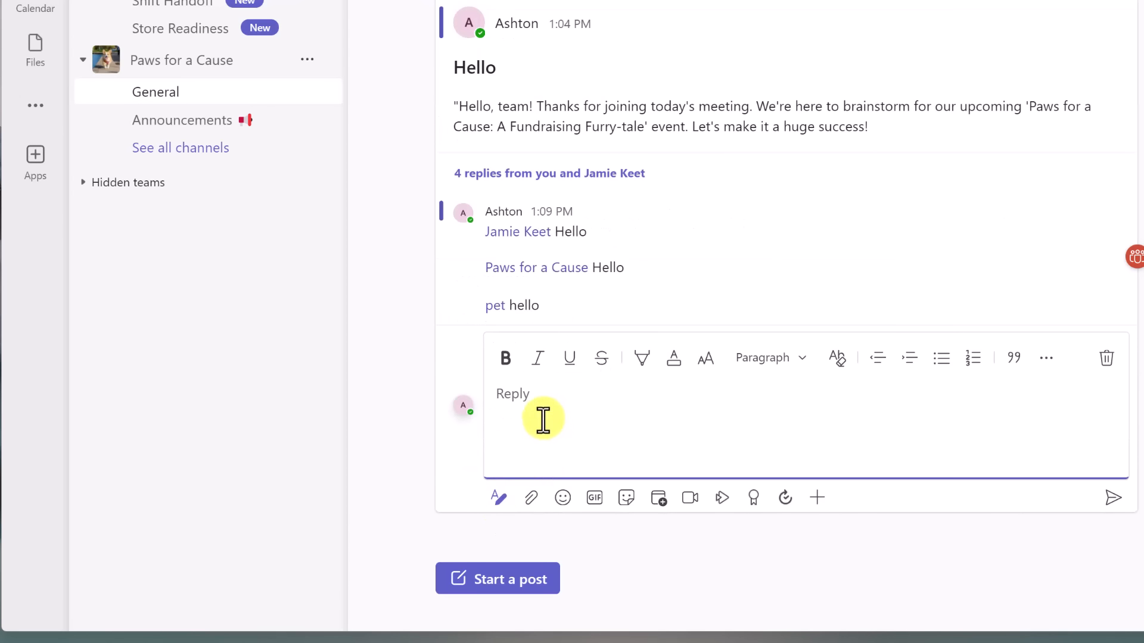
type("Hell")
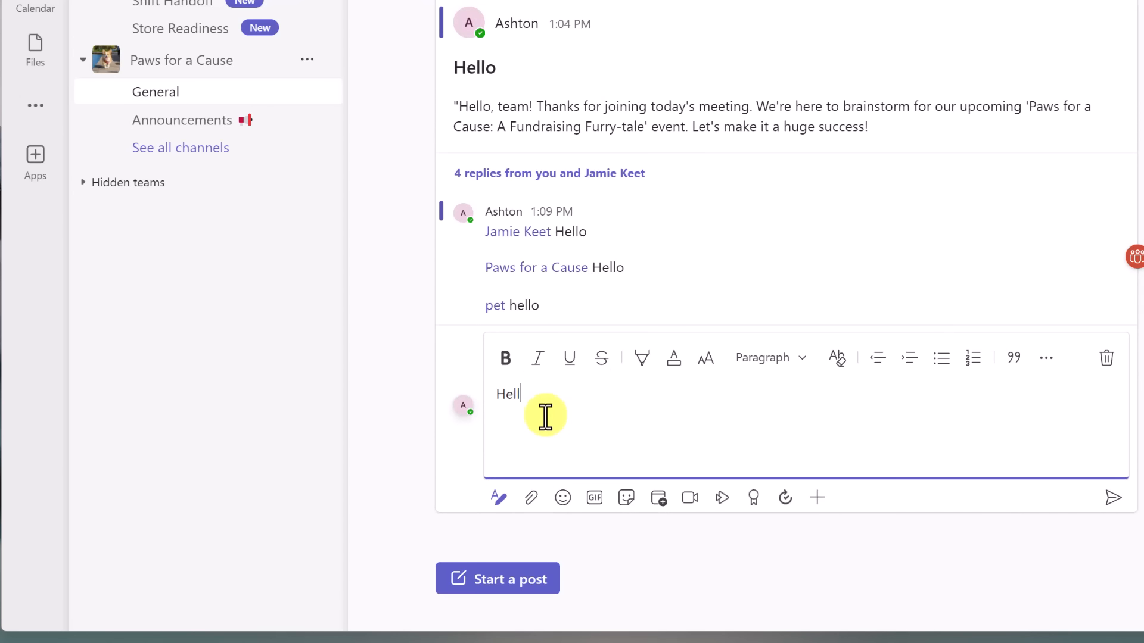
type("o")
left_click_drag(544, 390, 501, 390)
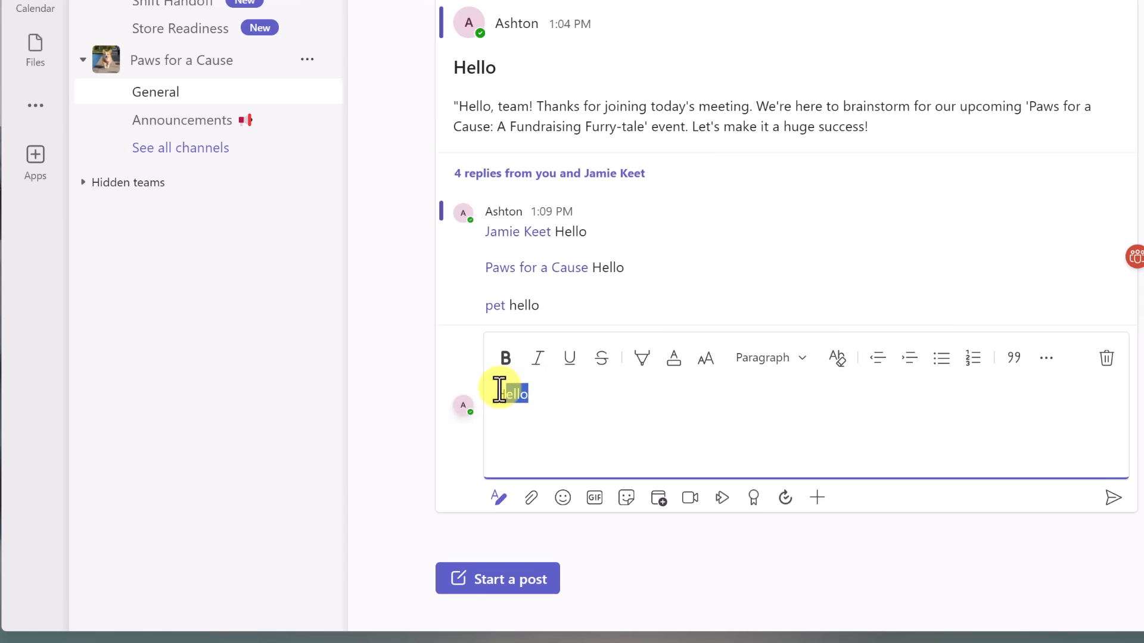
left_click(506, 358)
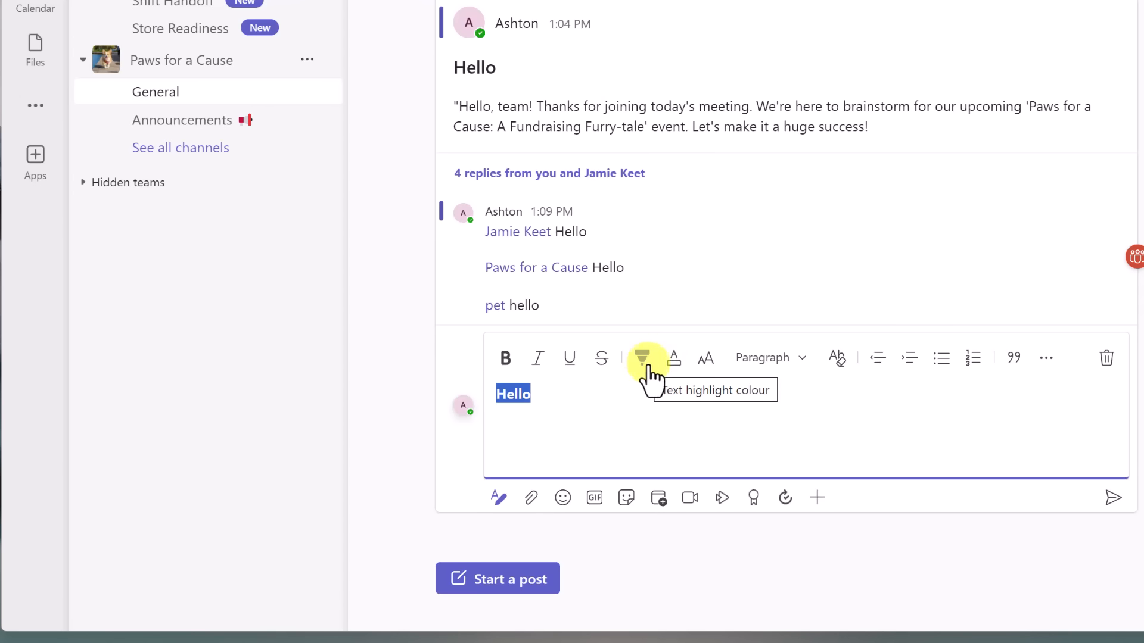
left_click(679, 369)
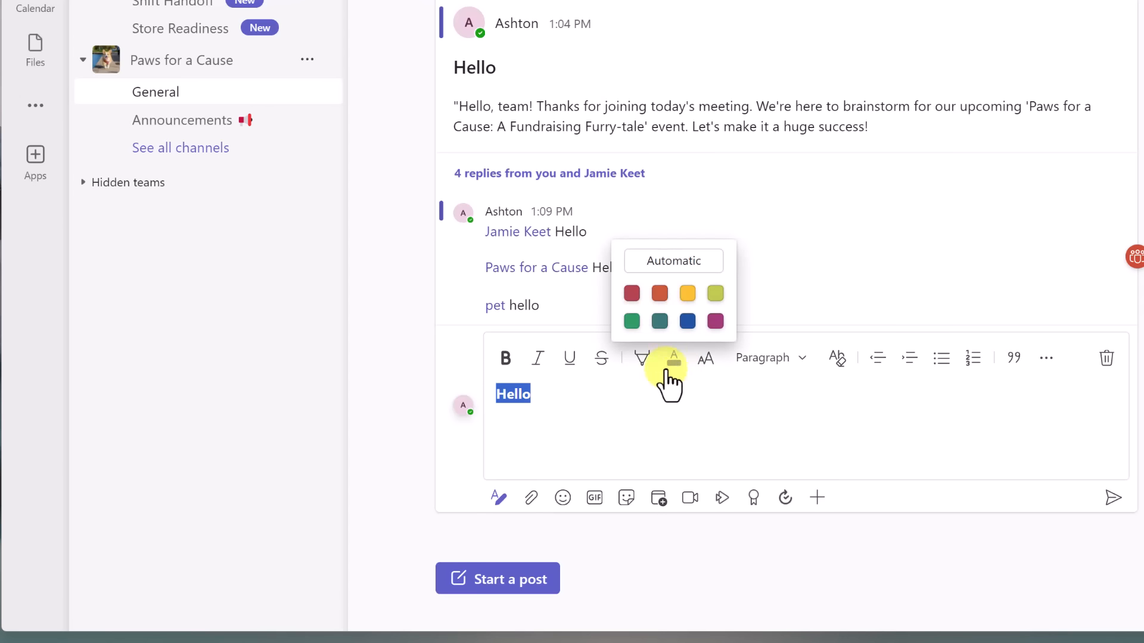
left_click(711, 323)
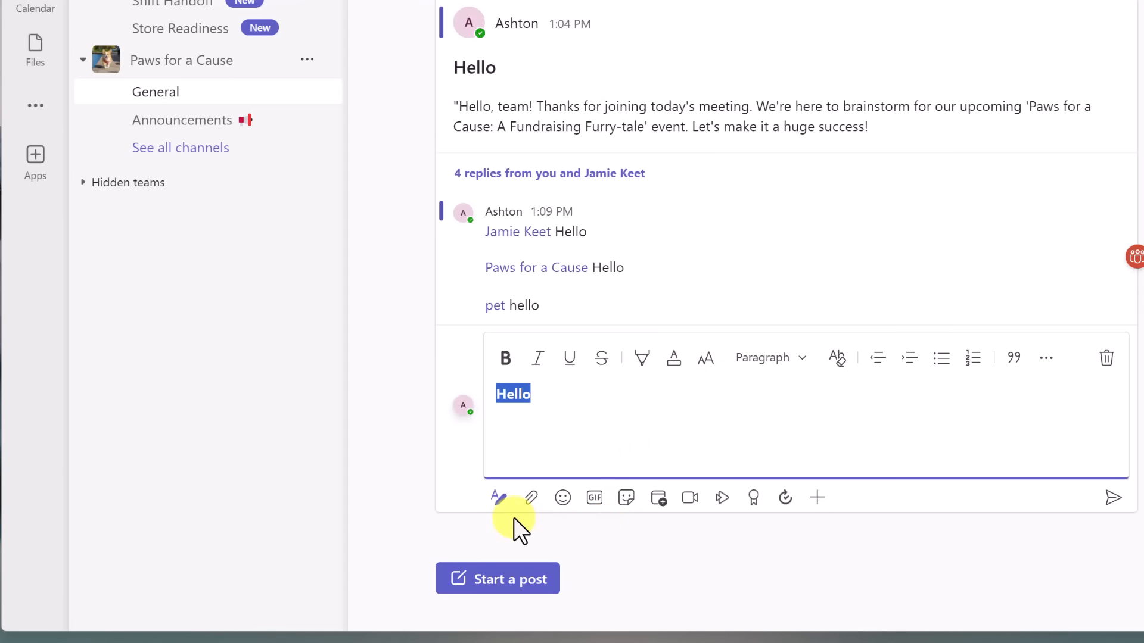
Replace the drafted reply text with the screaming face emoji and send it to the Hello thread.
left_click(563, 499)
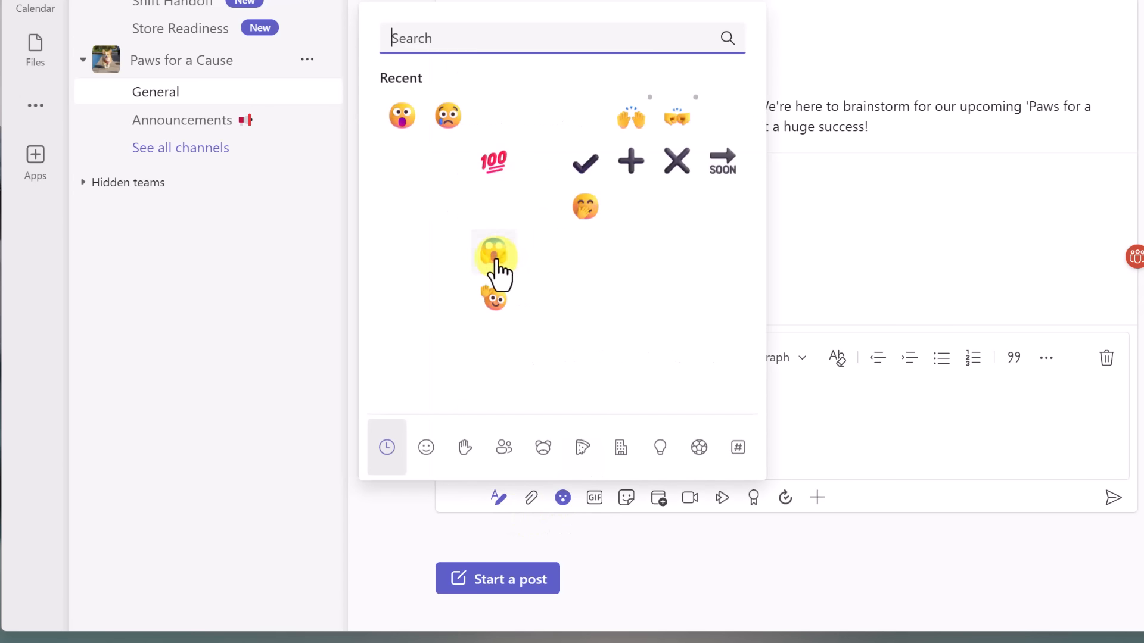
left_click(495, 255)
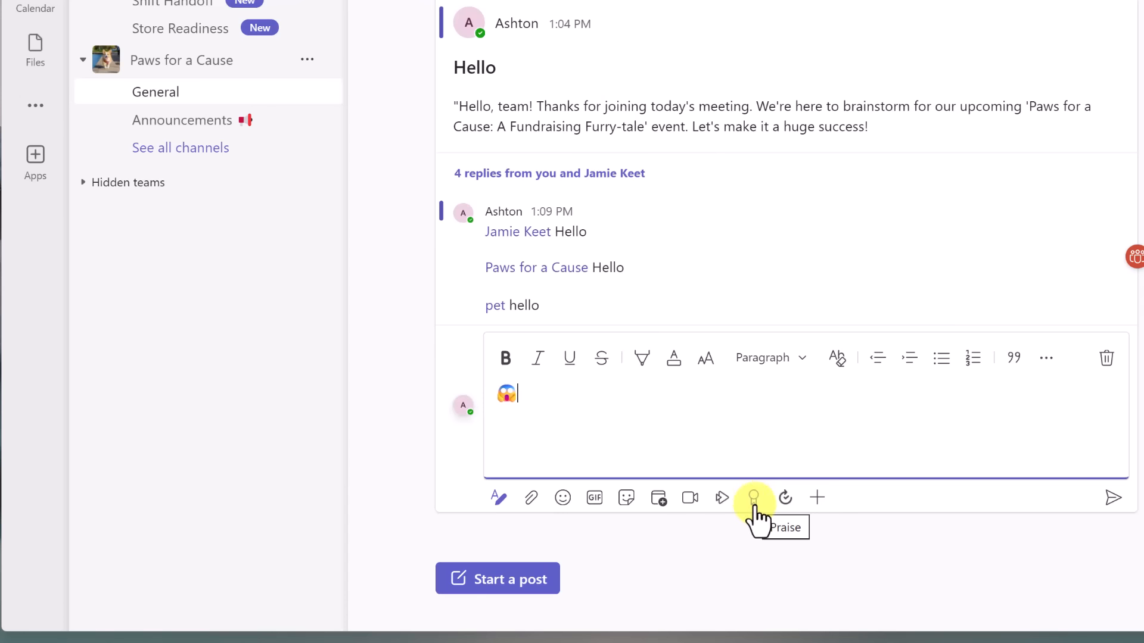
left_click(407, 447)
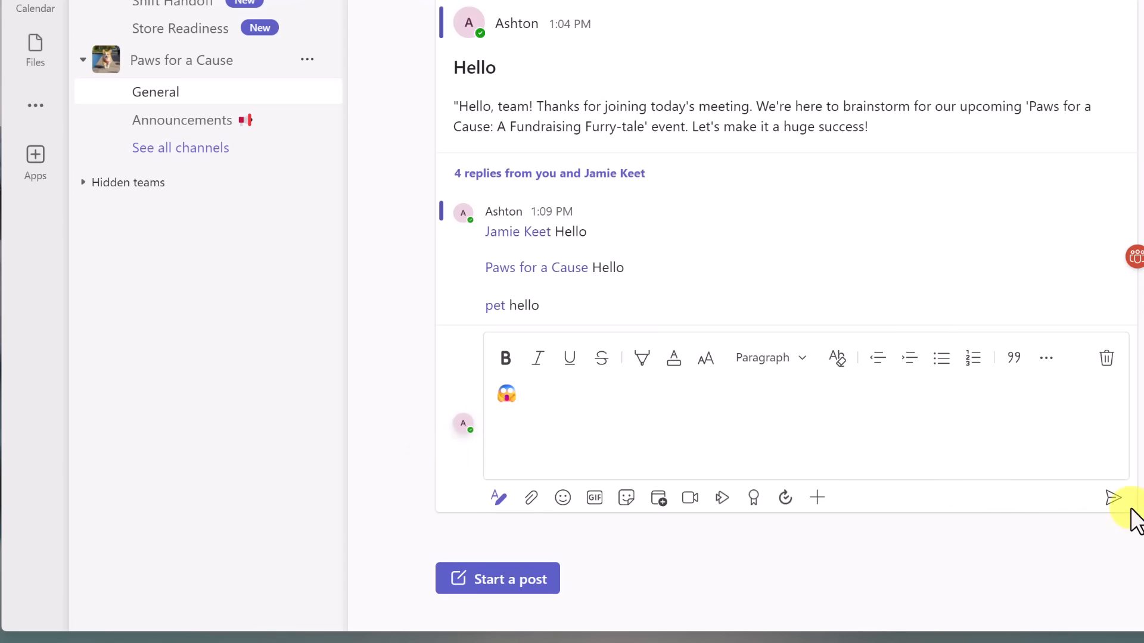
left_click(1086, 511)
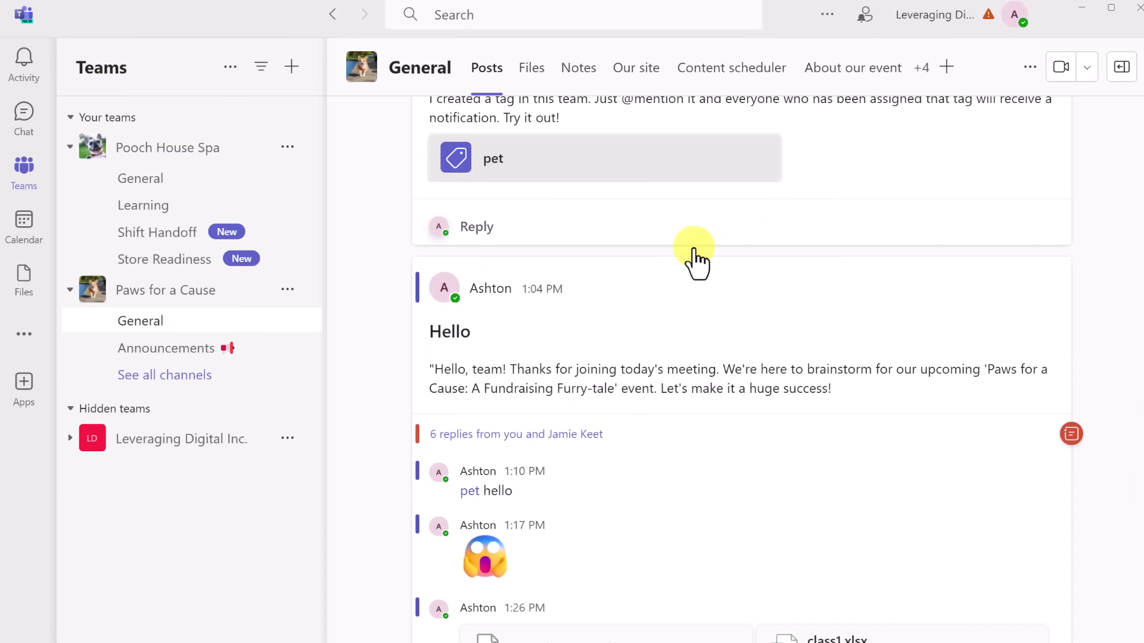
View the pet tag post's conversation in a separate window, reposition and heighten that window, and close it.
scroll(905, 292, "up", 1)
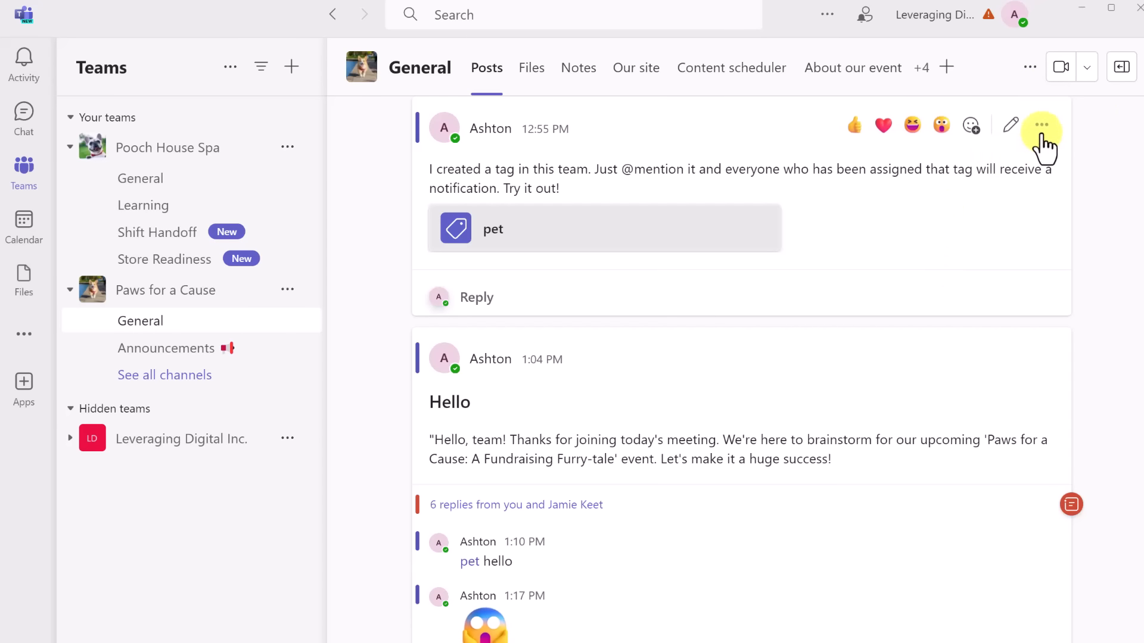
left_click(1042, 125)
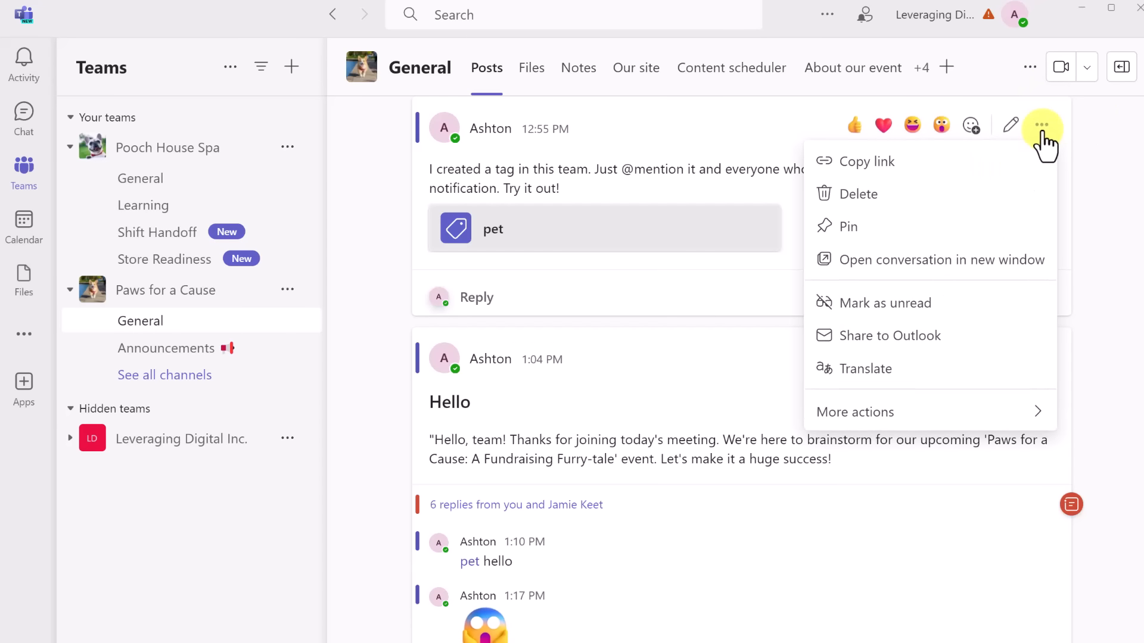
left_click(951, 274)
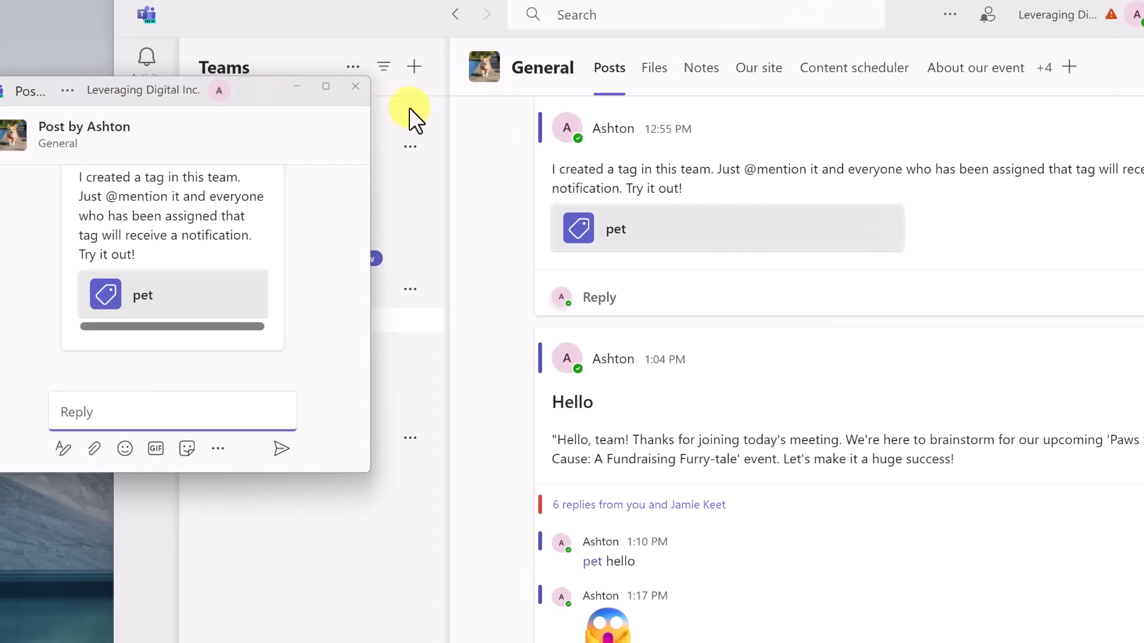
left_click_drag(268, 94, 592, 102)
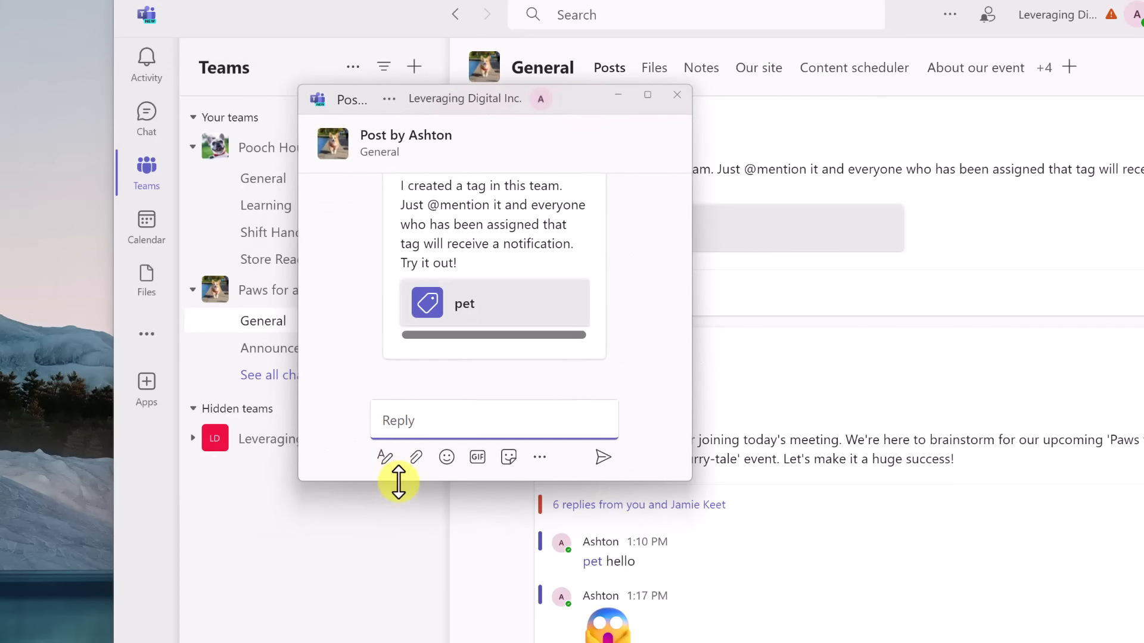
left_click_drag(399, 480, 403, 633)
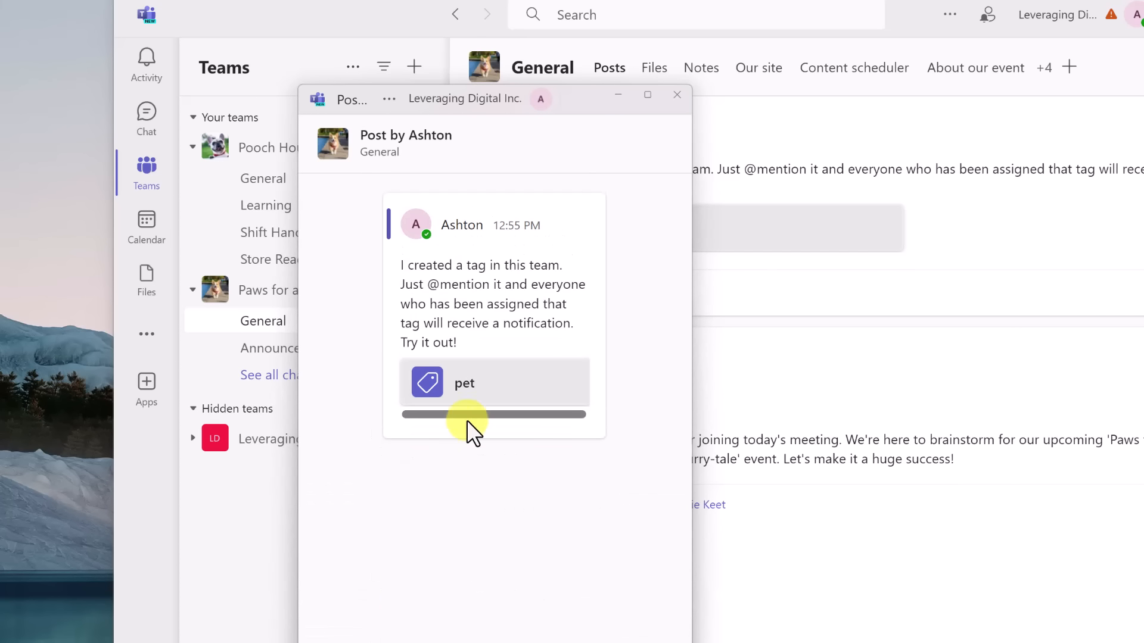
mouse_move(471, 423)
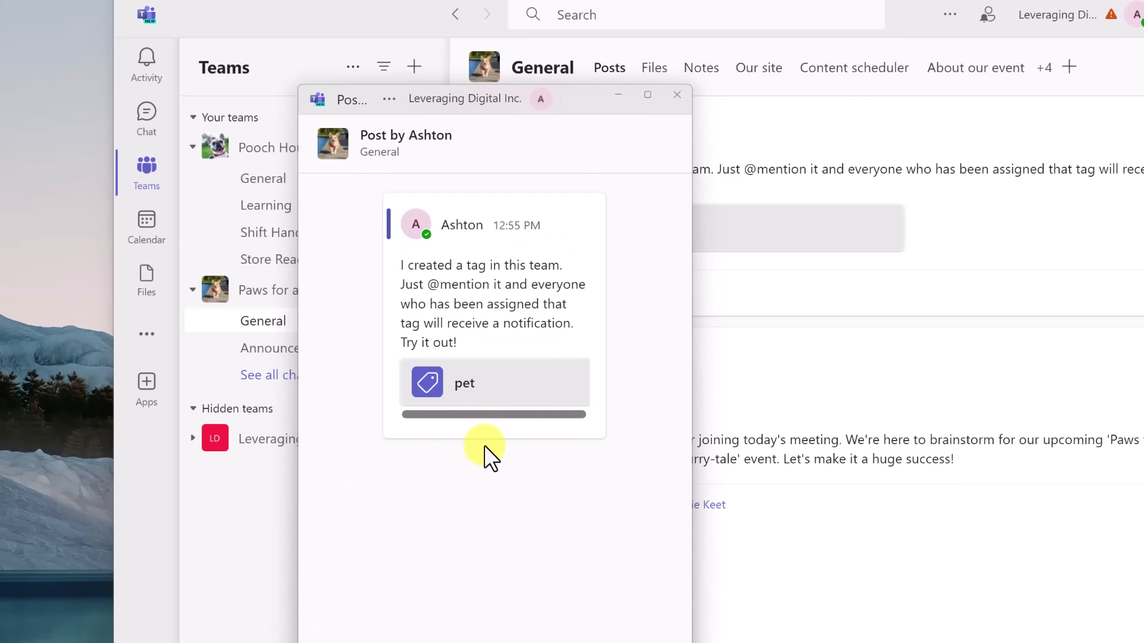
left_click(677, 95)
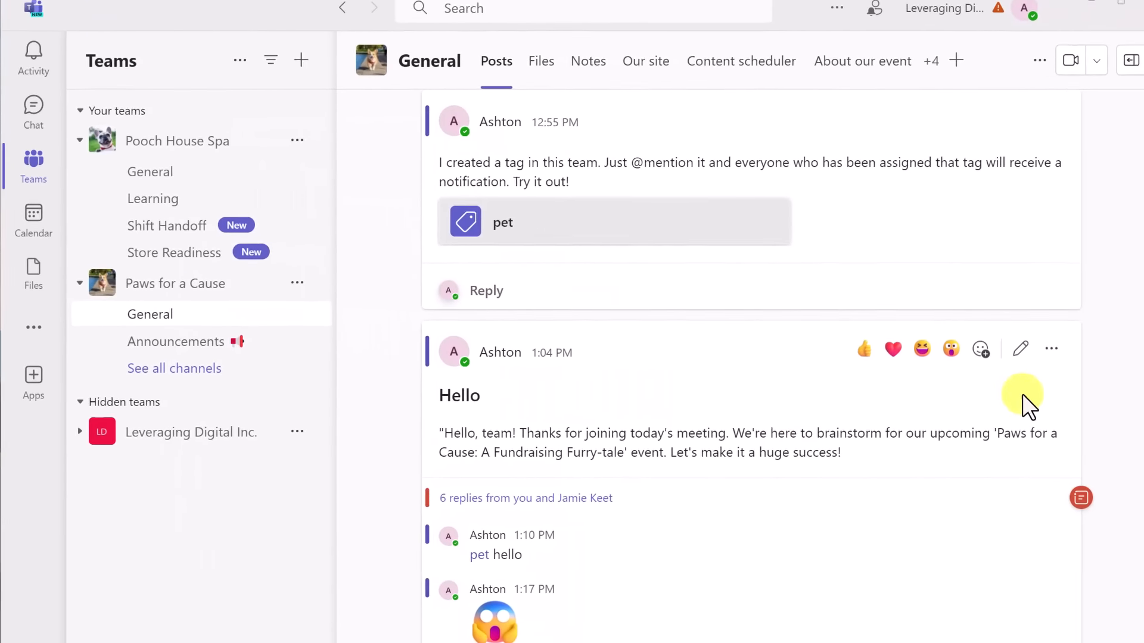
View the Hello conversation in its own window, make the window taller, and close it.
left_click(1051, 348)
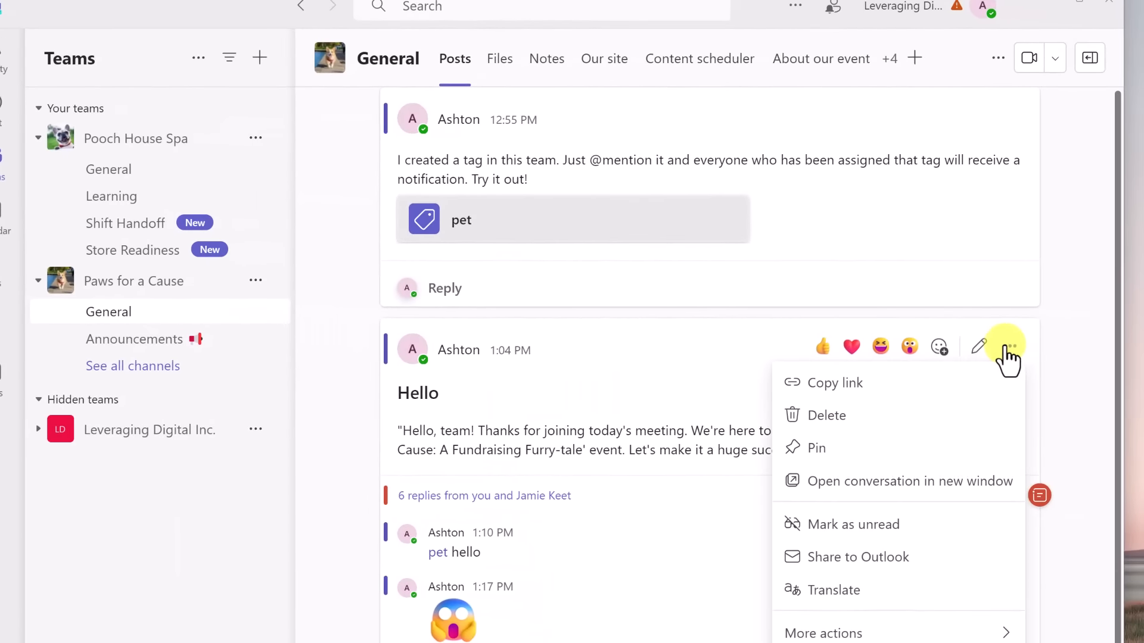
left_click(899, 490)
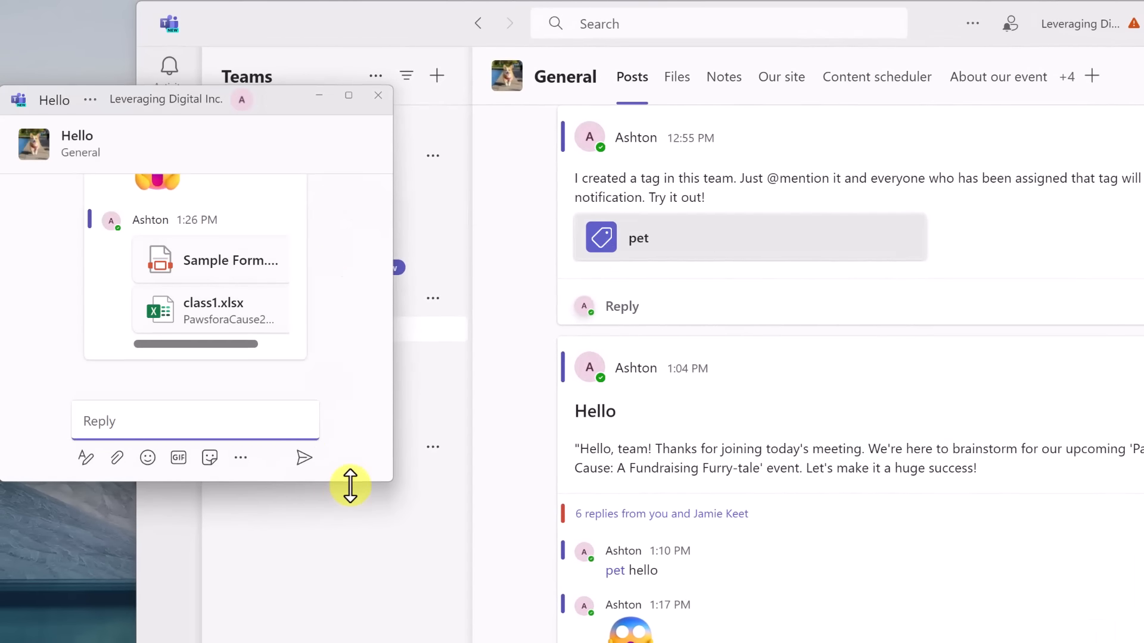
left_click_drag(348, 483, 349, 642)
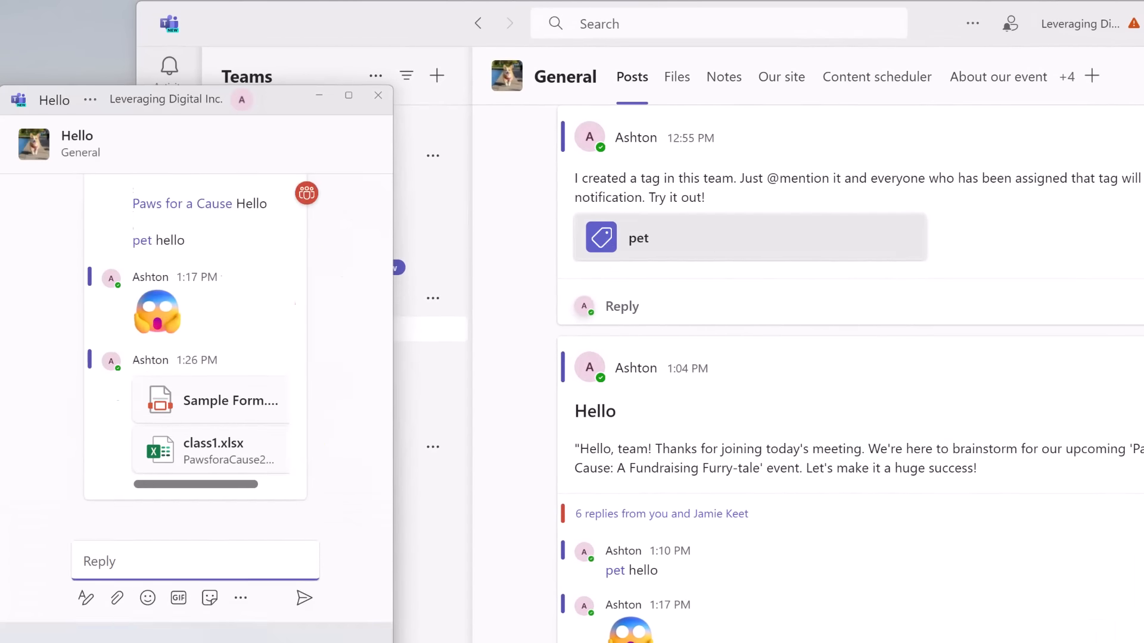
left_click(378, 99)
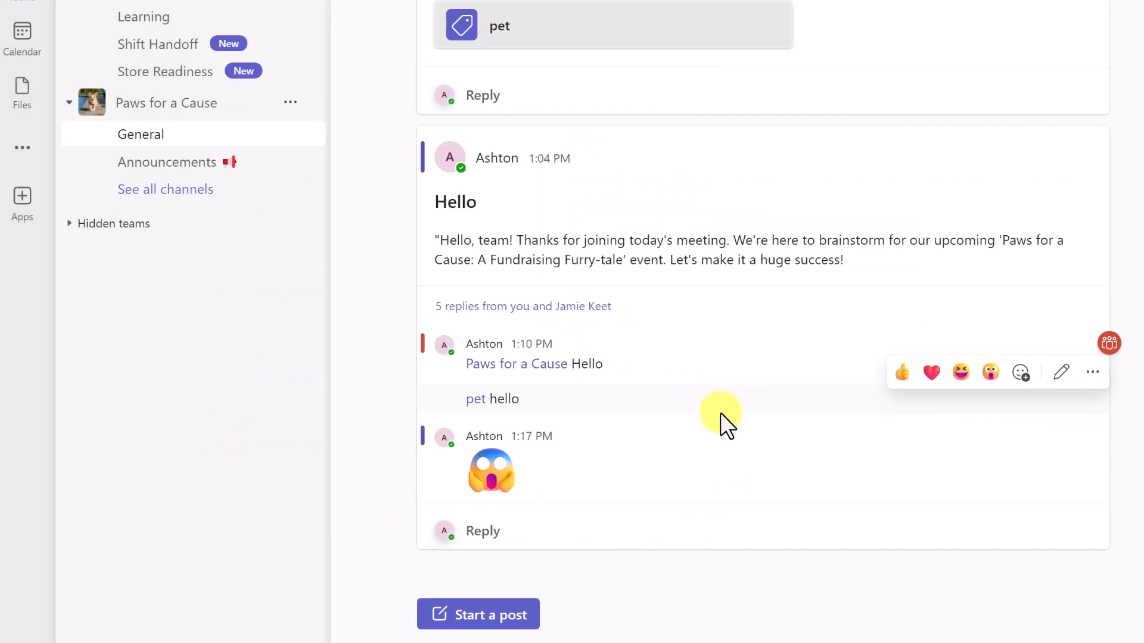
Start a reply in the Hello thread and attach Sample Form.pdf from a desktop folder on this device.
left_click(487, 533)
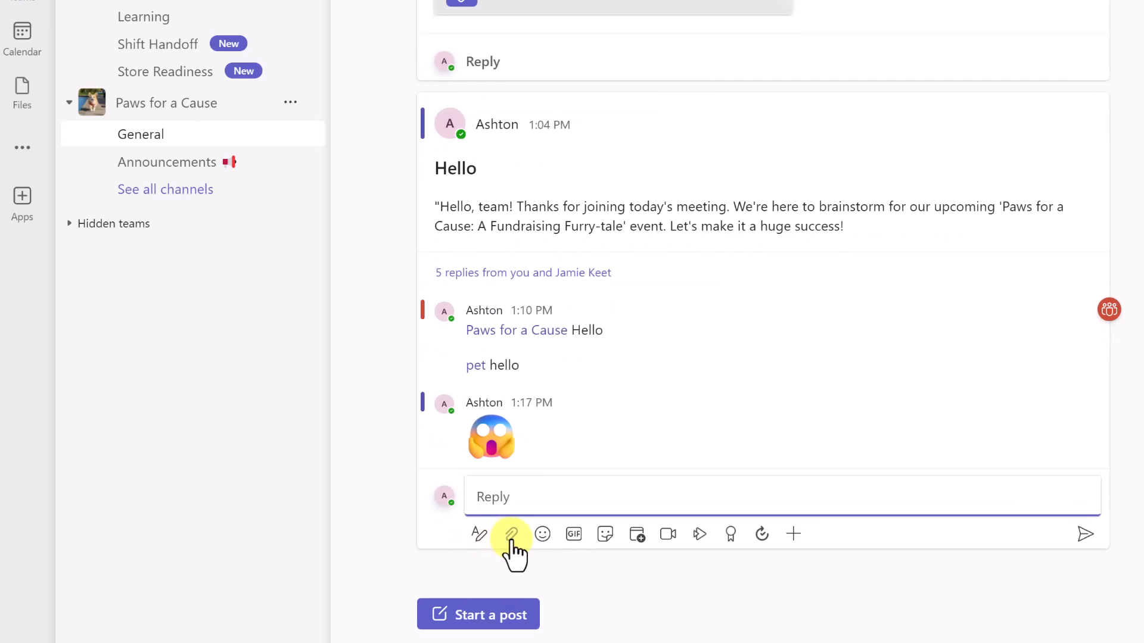
left_click(512, 534)
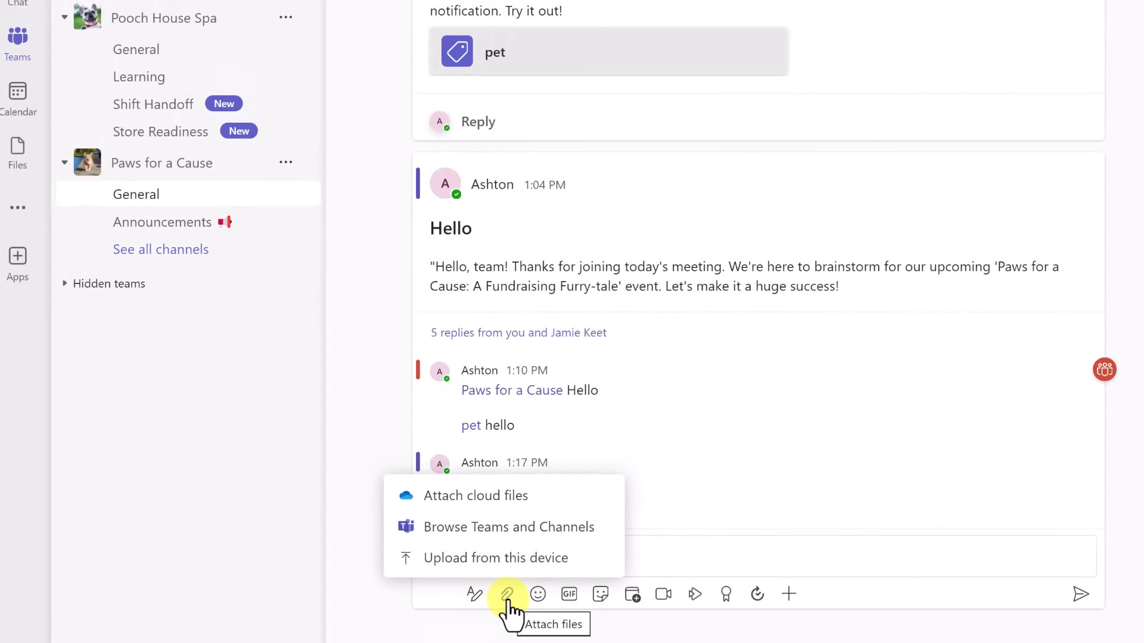
left_click(500, 560)
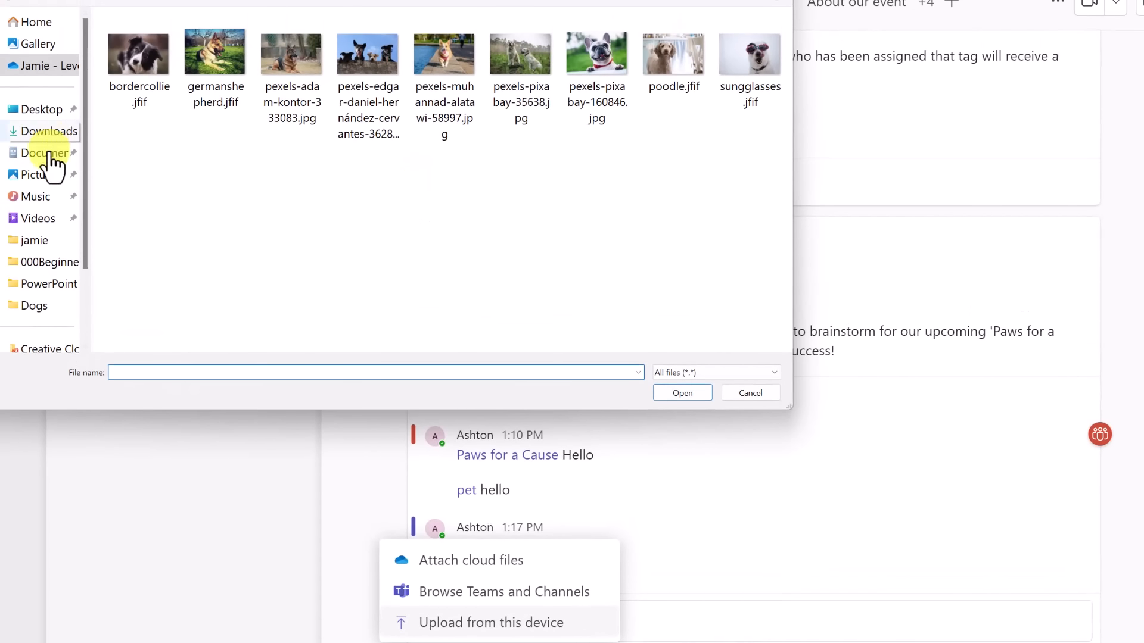
left_click(41, 111)
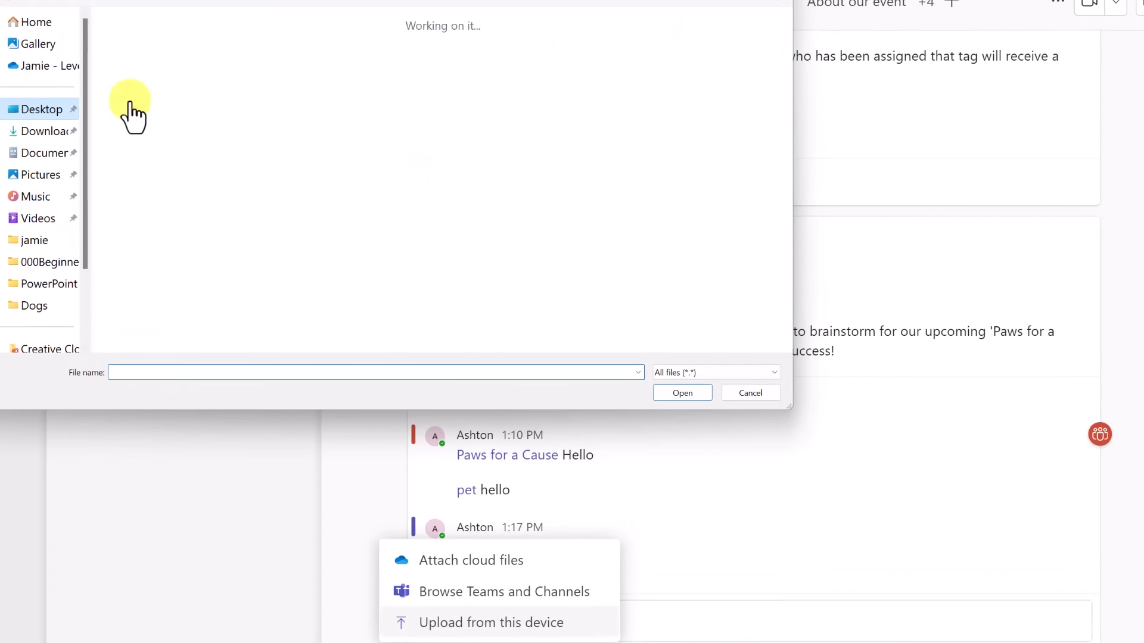
double_click(444, 51)
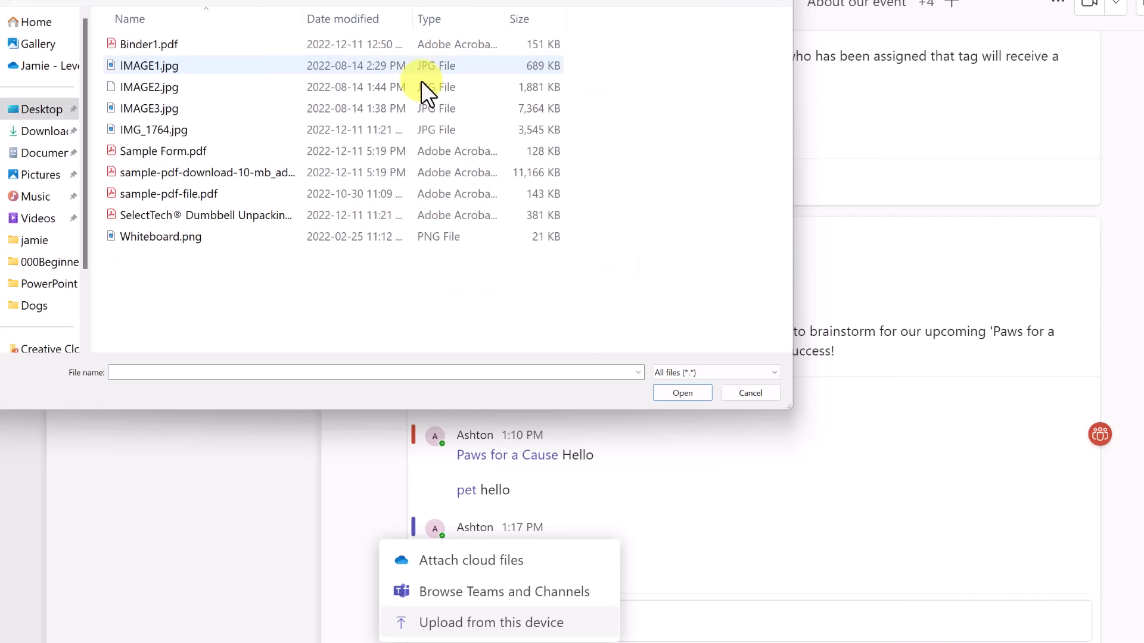
left_click(181, 153)
left_click(685, 394)
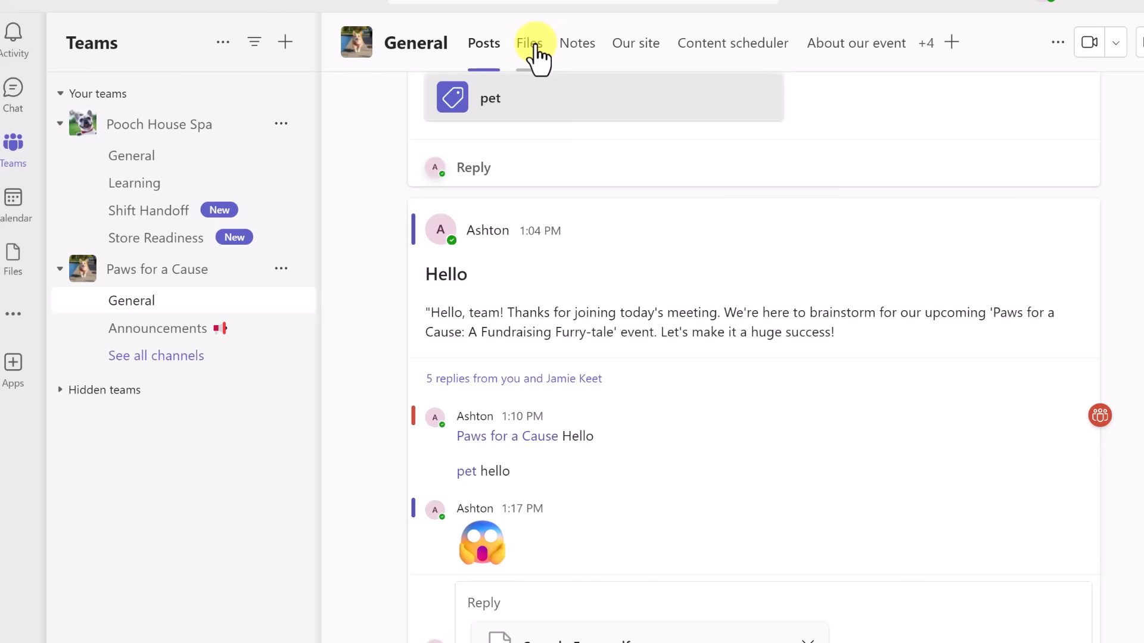
Upload class1.xlsx and the Membership Form A4 Document PDF from the desktop to the General channel's files, and return to the posts.
left_click(532, 50)
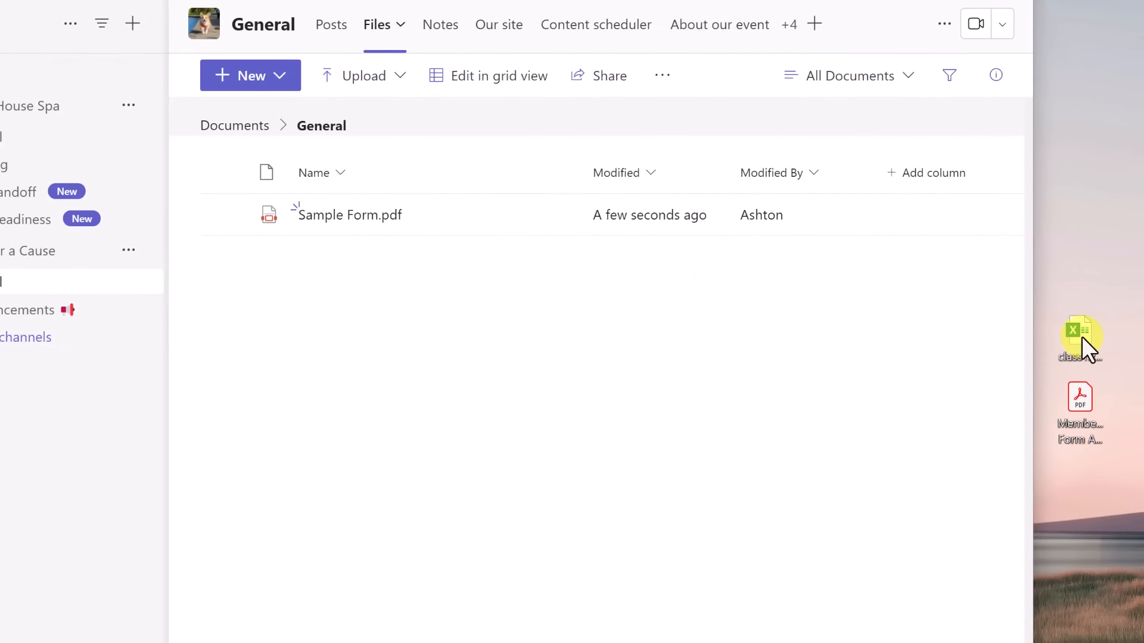
left_click_drag(1082, 337, 566, 361)
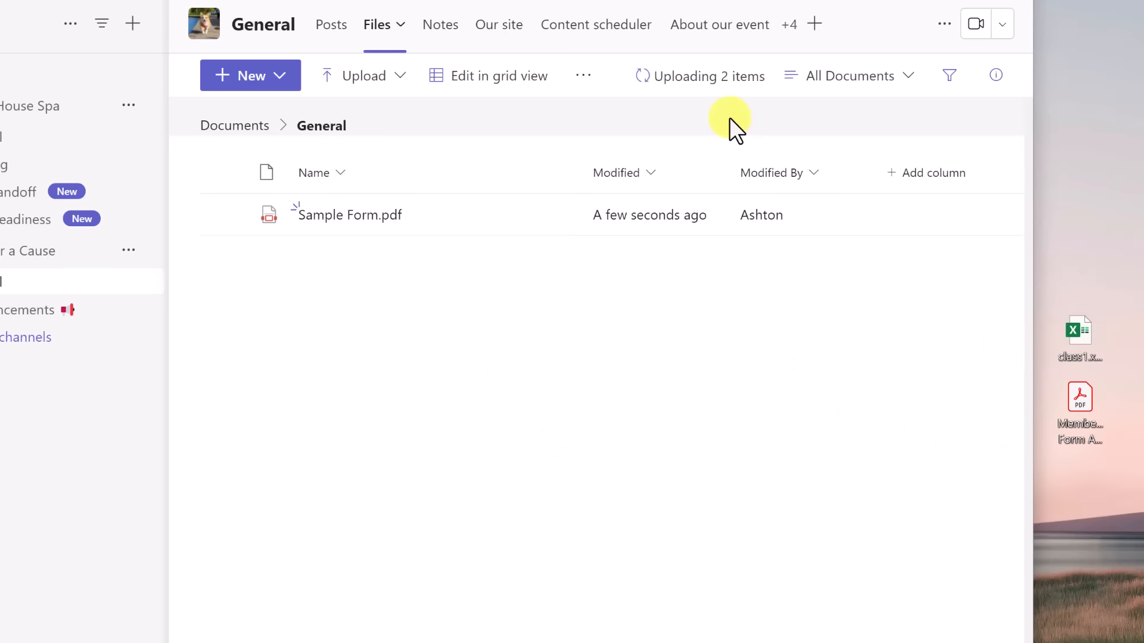
left_click(712, 73)
left_click(491, 448)
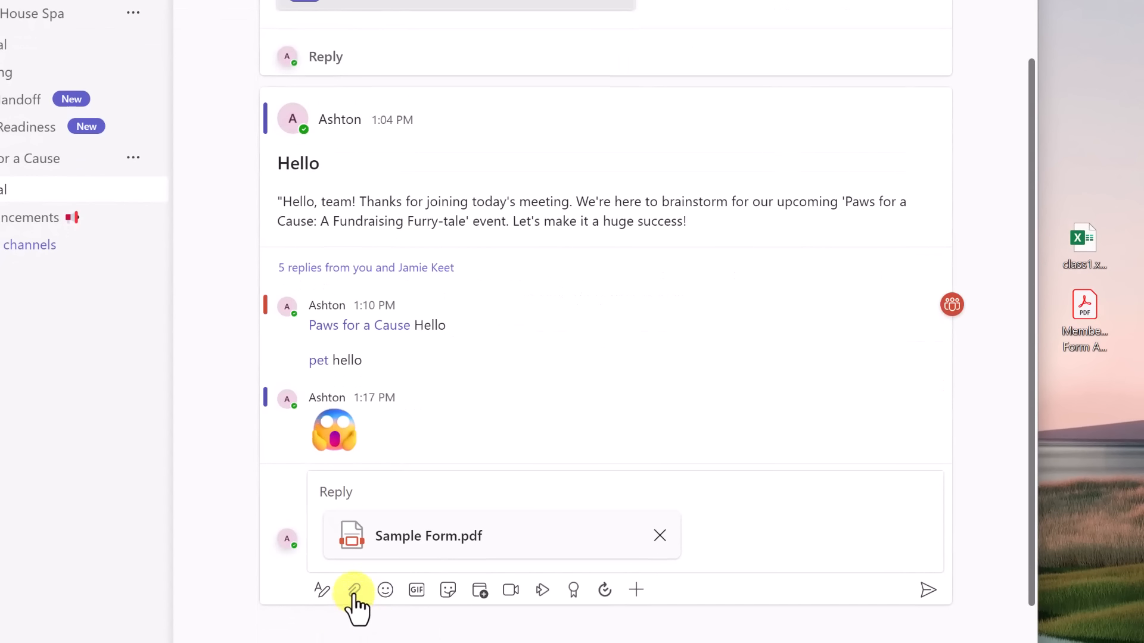
Attach class1.xlsx from the Paws for a Cause channel files to the drafted reply and send it.
left_click(361, 604)
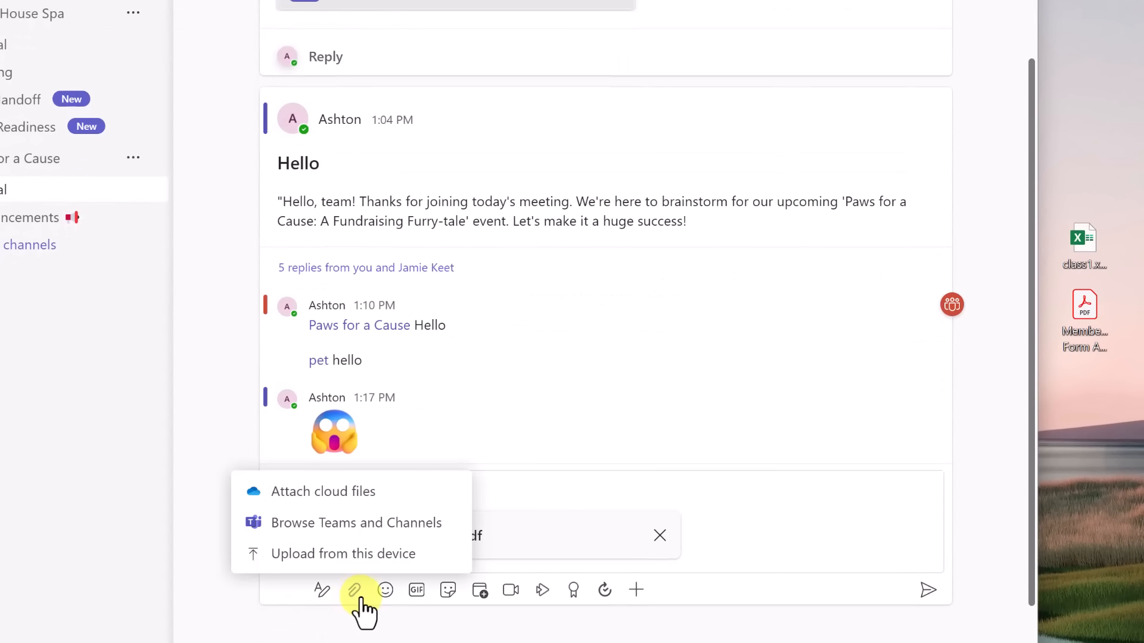
left_click(393, 526)
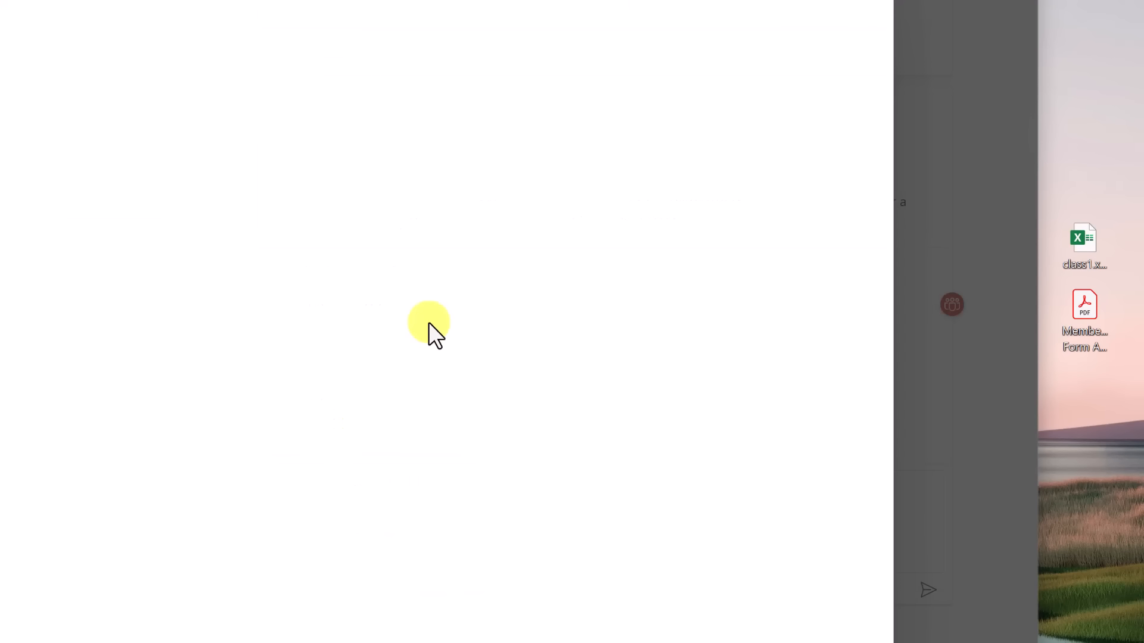
left_click(358, 101)
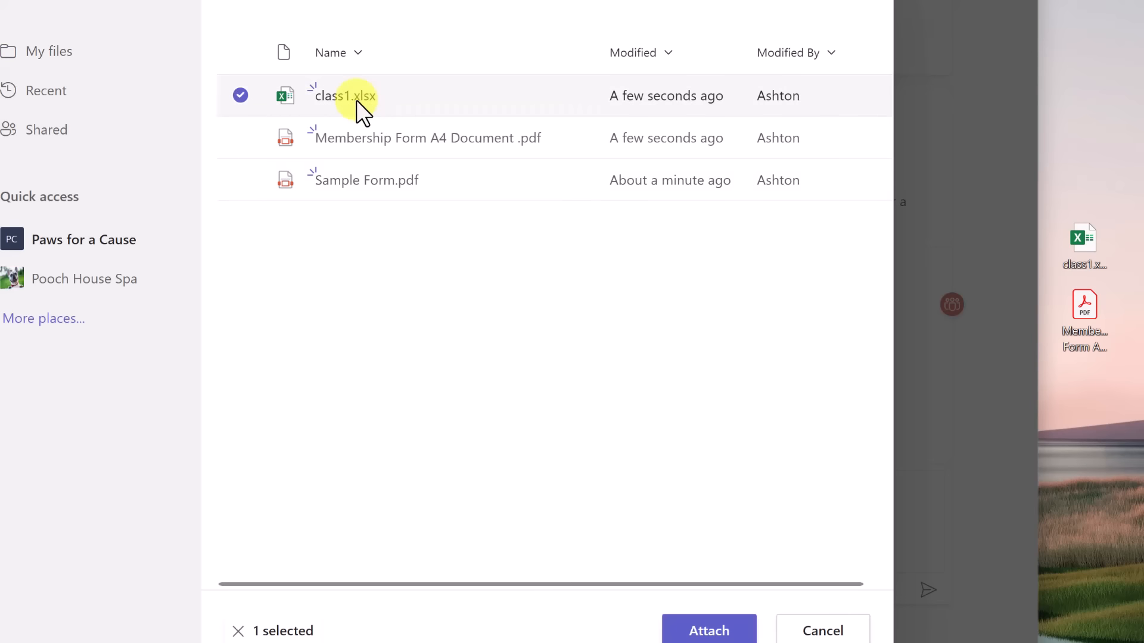
left_click(715, 630)
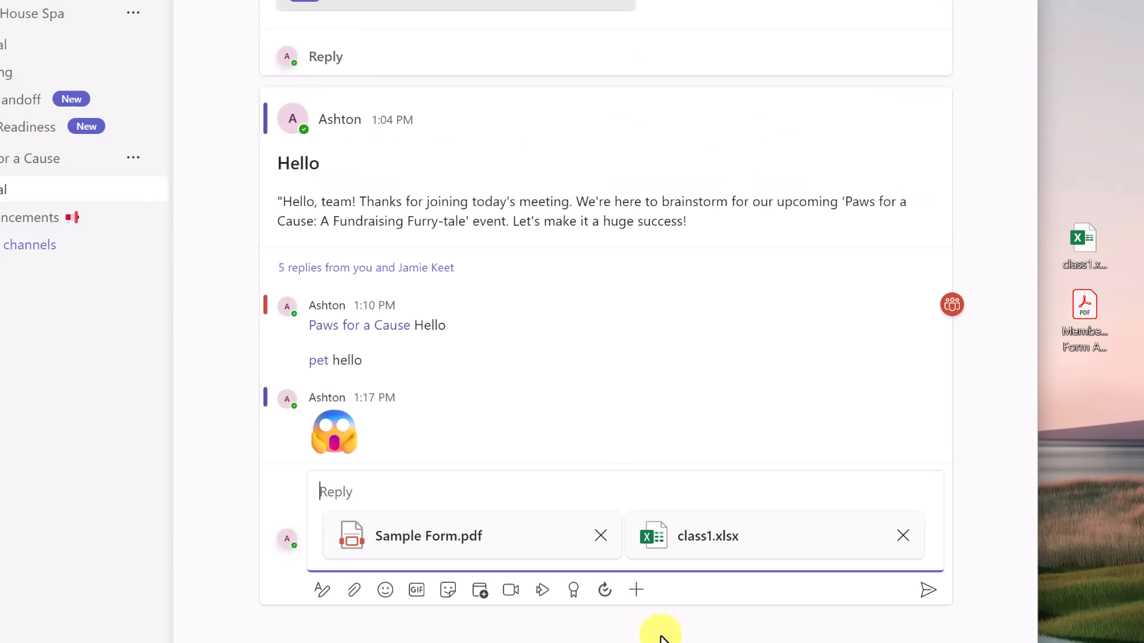
left_click(927, 592)
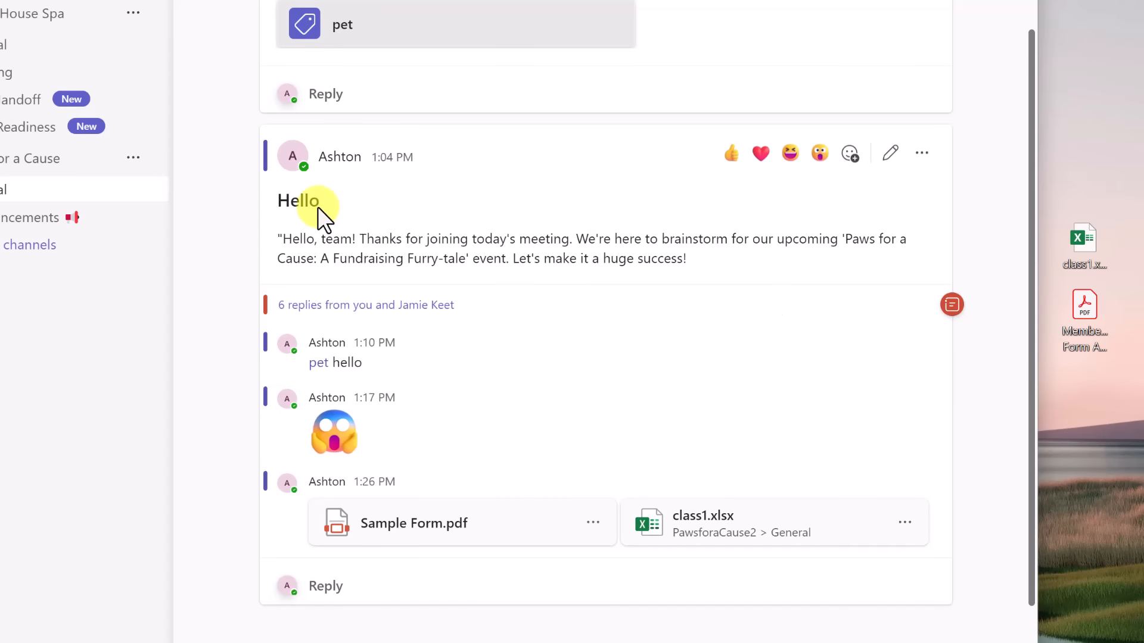
Create a Word document named Steps for Successful Fundraising in the General channel's files.
scroll(270, 183, "up", 2)
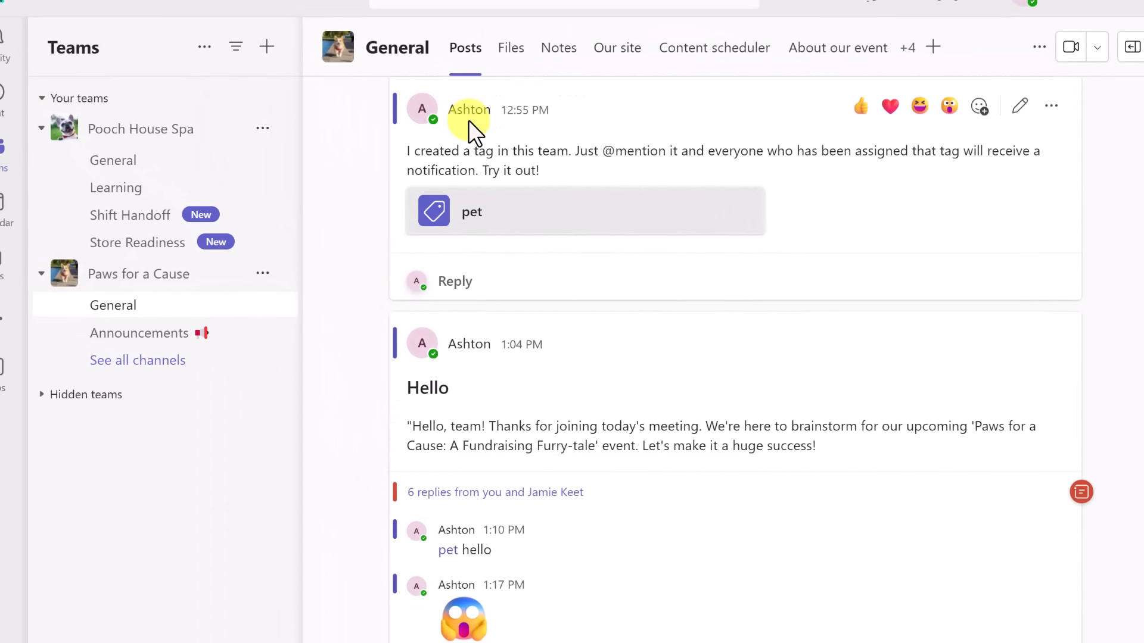
left_click(510, 50)
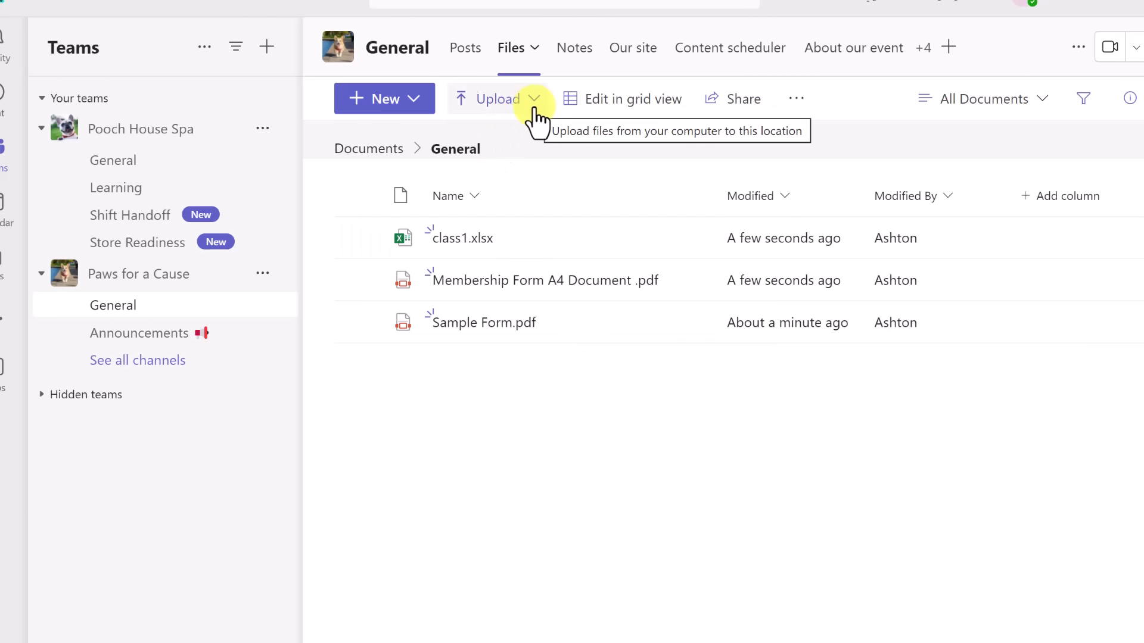
left_click(420, 108)
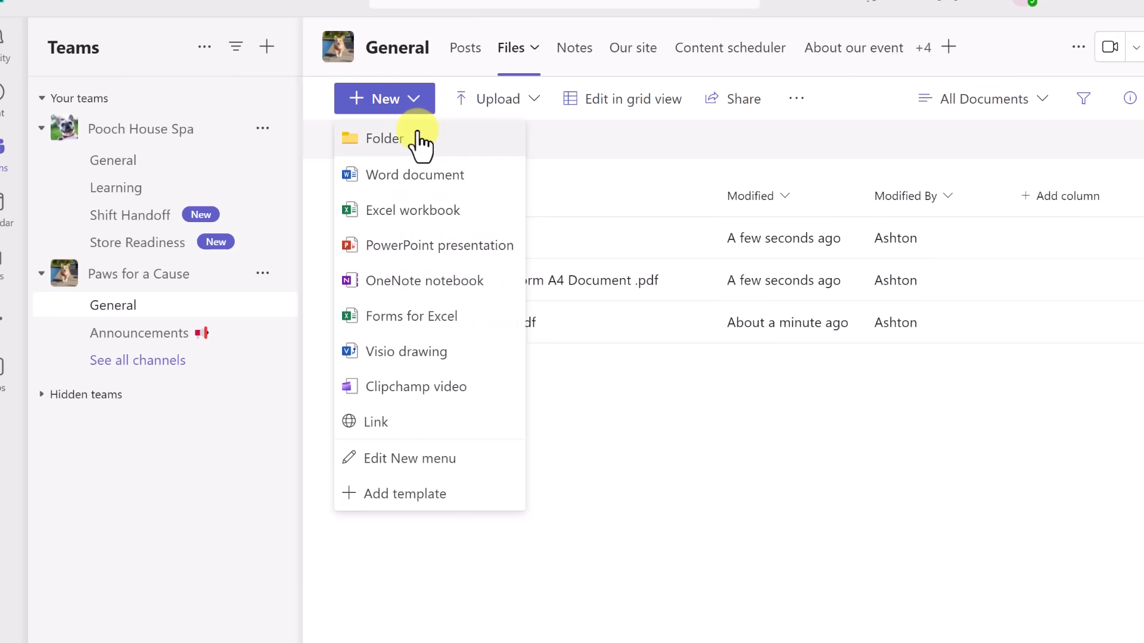
left_click(462, 182)
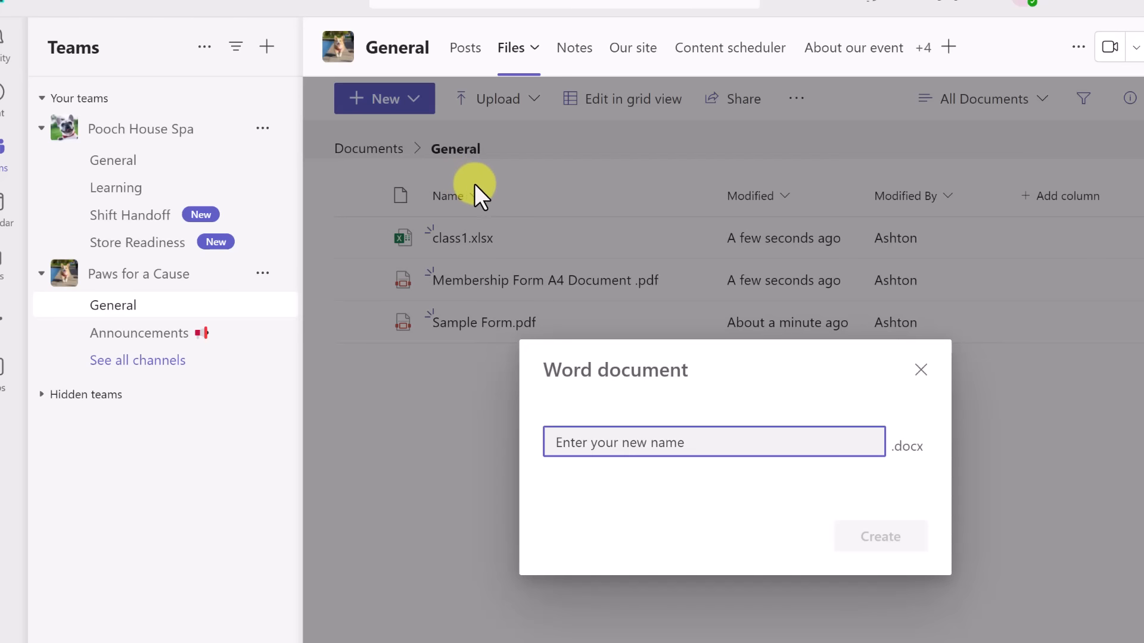
type("Steps for Successful Fundraising")
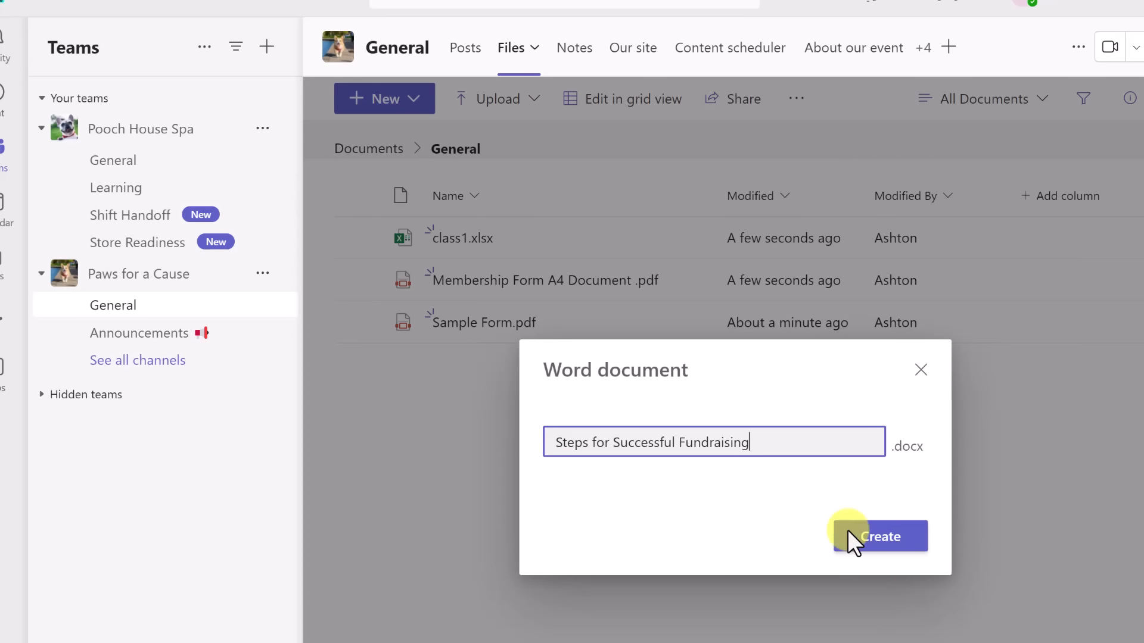
left_click(902, 543)
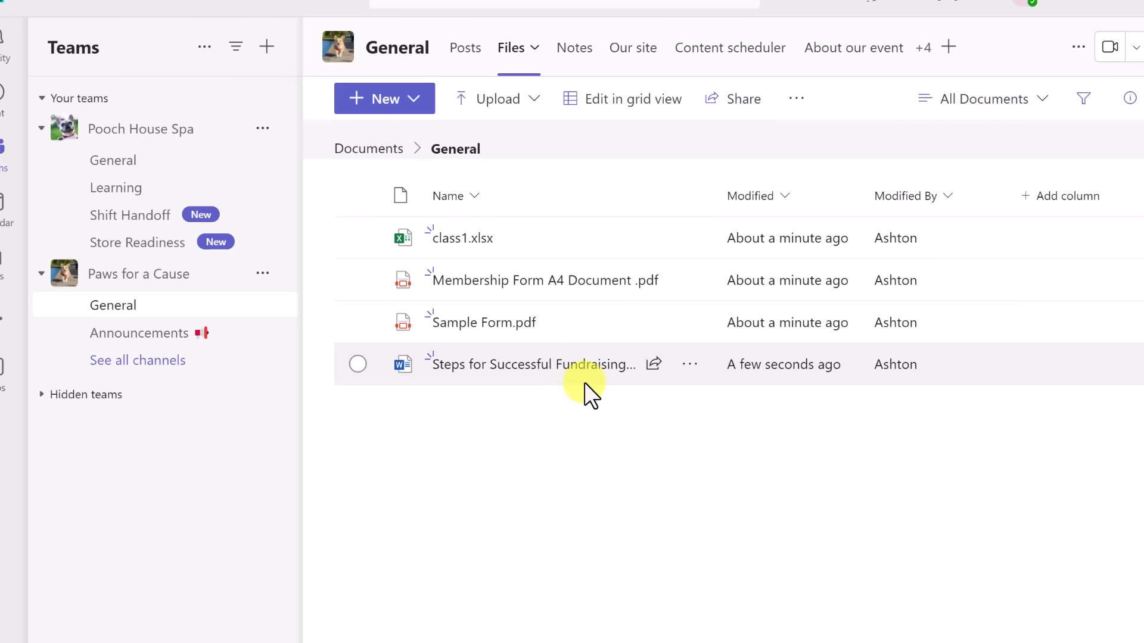
Open the Steps for Successful Fundraising document for editing inside Teams.
mouse_move(657, 375)
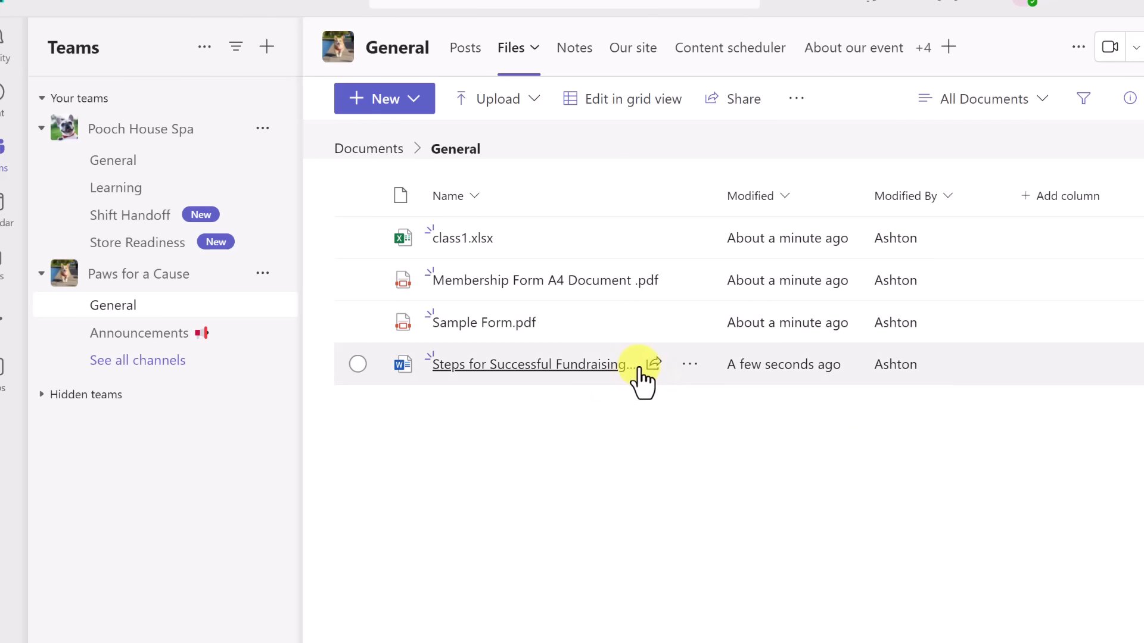
left_click(690, 370)
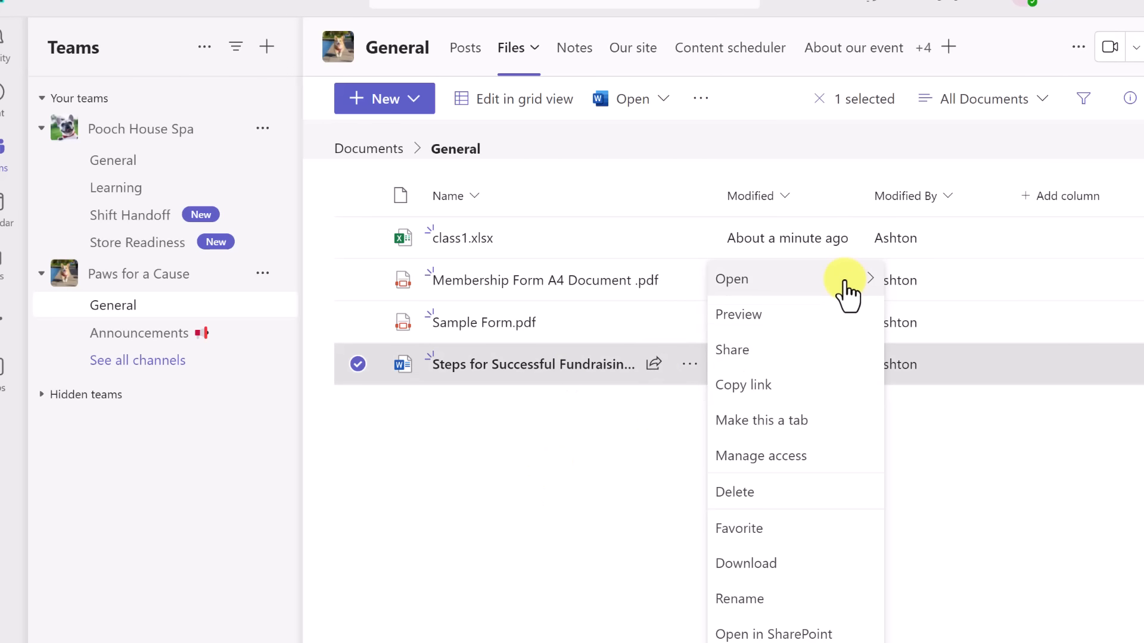
mouse_move(845, 289)
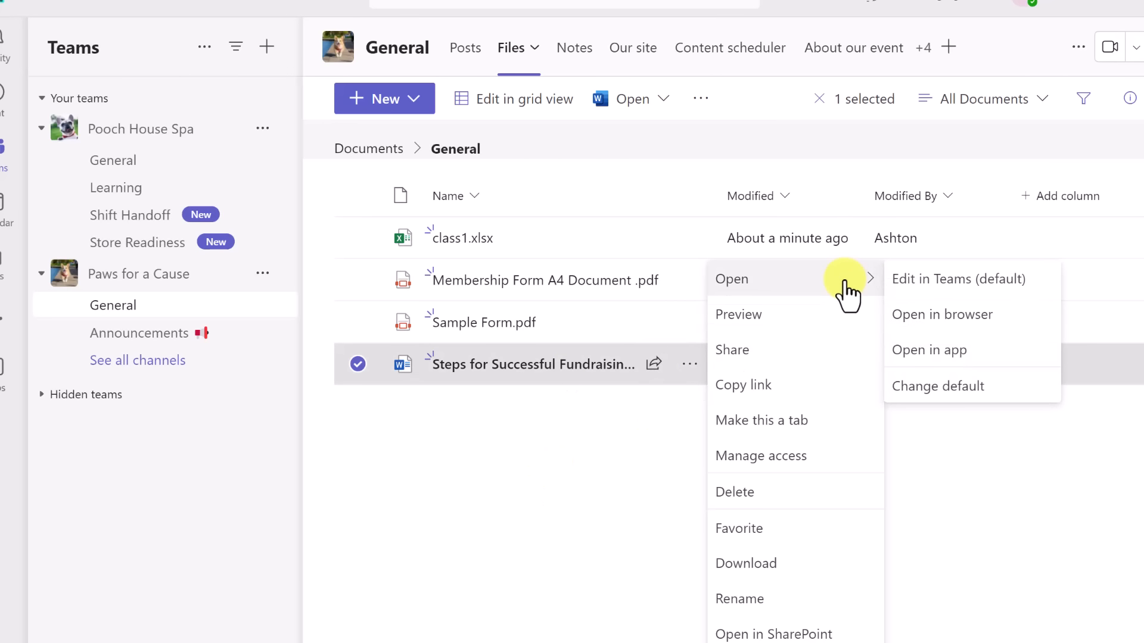
left_click(955, 288)
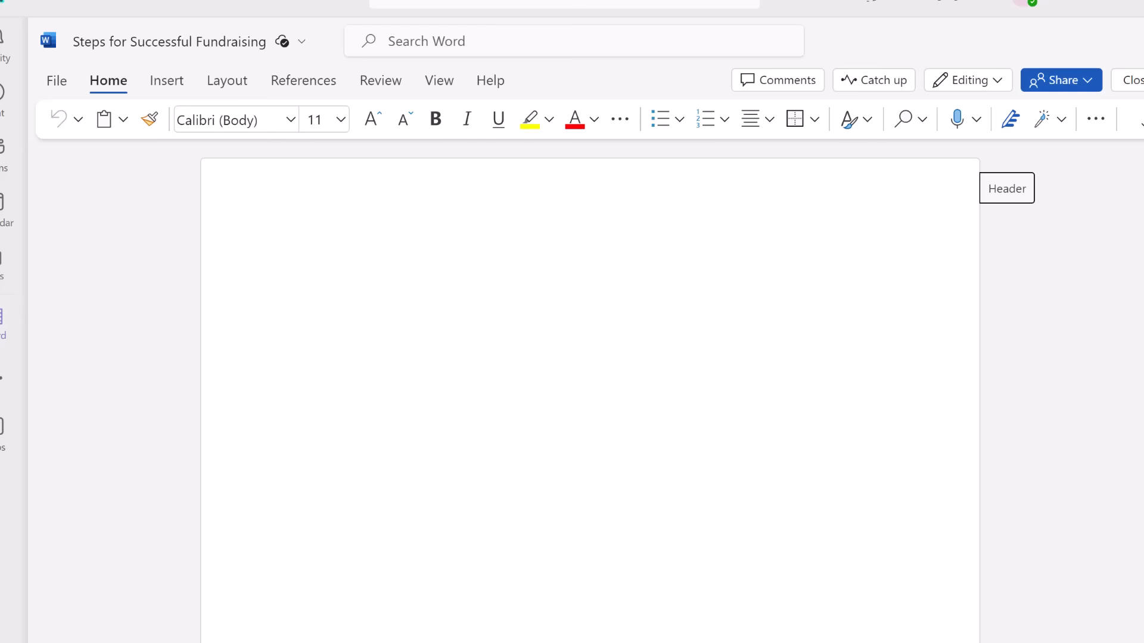
Fill the document with the fundraising steps "Define Your Purpose and Goals" and "Create a Detailed Plan", including their bullets, and close it.
type("Steps for Successful Fundraising 1. Define Your Purpose and Goals Clearly identify the cause or project for which you are raising funds. Set specific, measurable goals (e.g., a monetary target, number of participants). 2. Create a Detailed Plan Outline the fundraising strategy, including methods (online campaigns, events, sponsorships, etc.). Set a timeline for each phase of the fundraiser.")
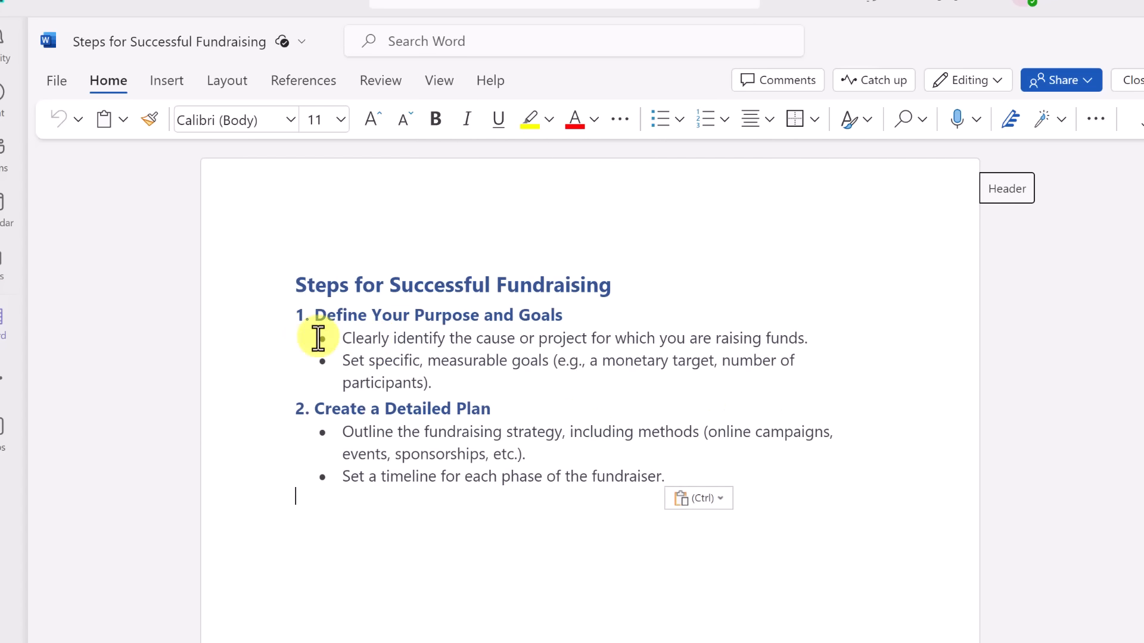
left_click(342, 337)
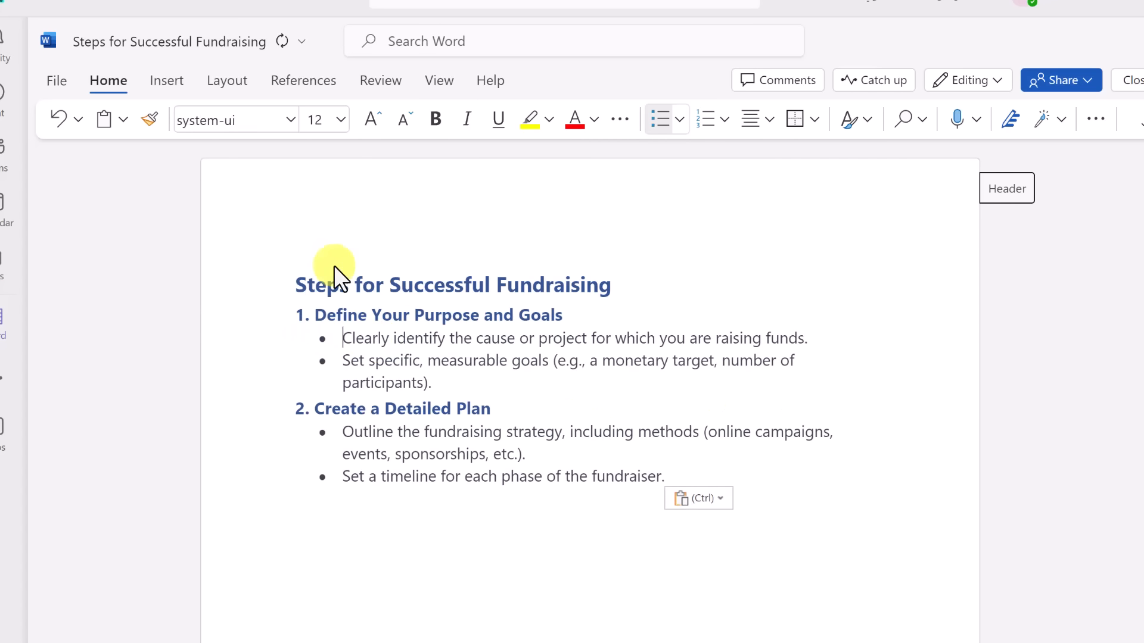
left_click(1131, 83)
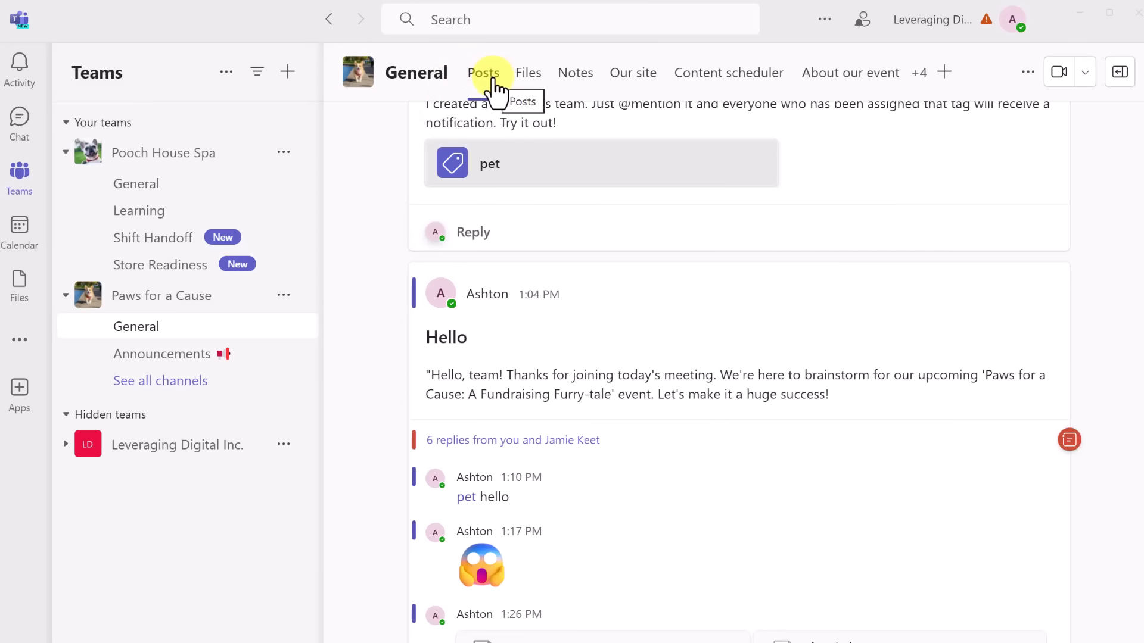
Compare the files of the General and Announcements channels in Paws for a Cause, ending in the General channel's files.
scroll(600, 345, "up", 1)
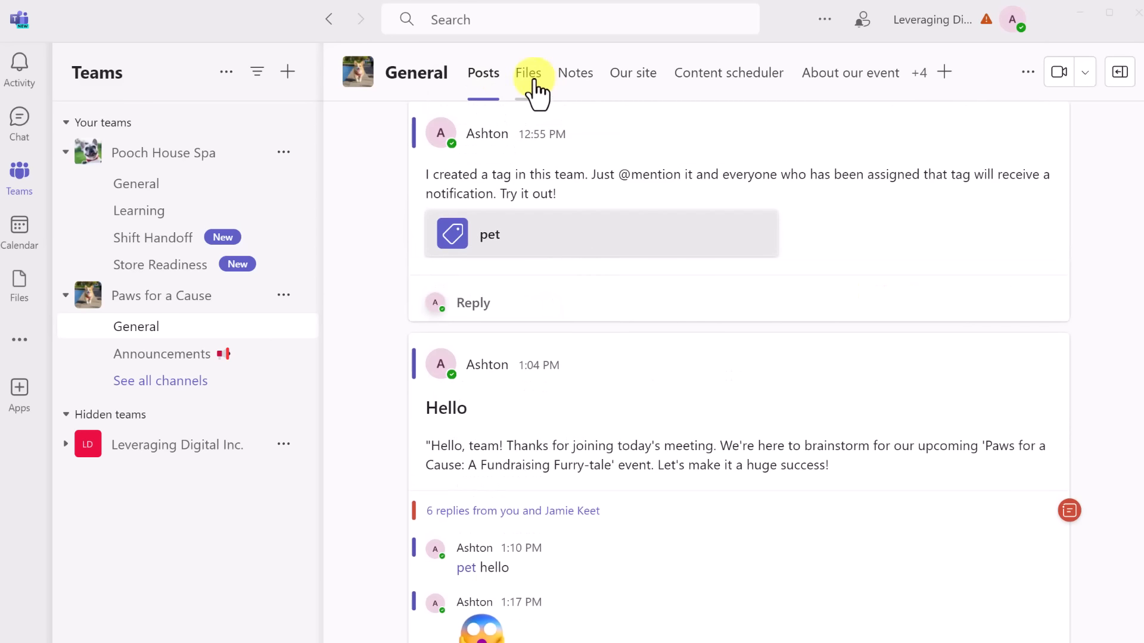
left_click(534, 84)
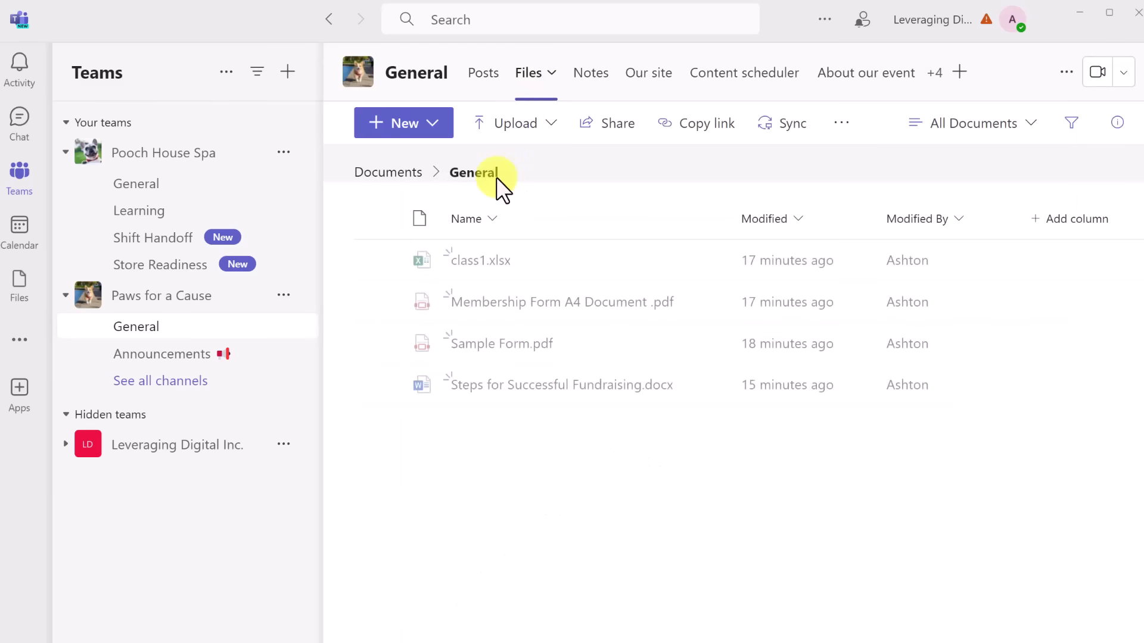
left_click(160, 360)
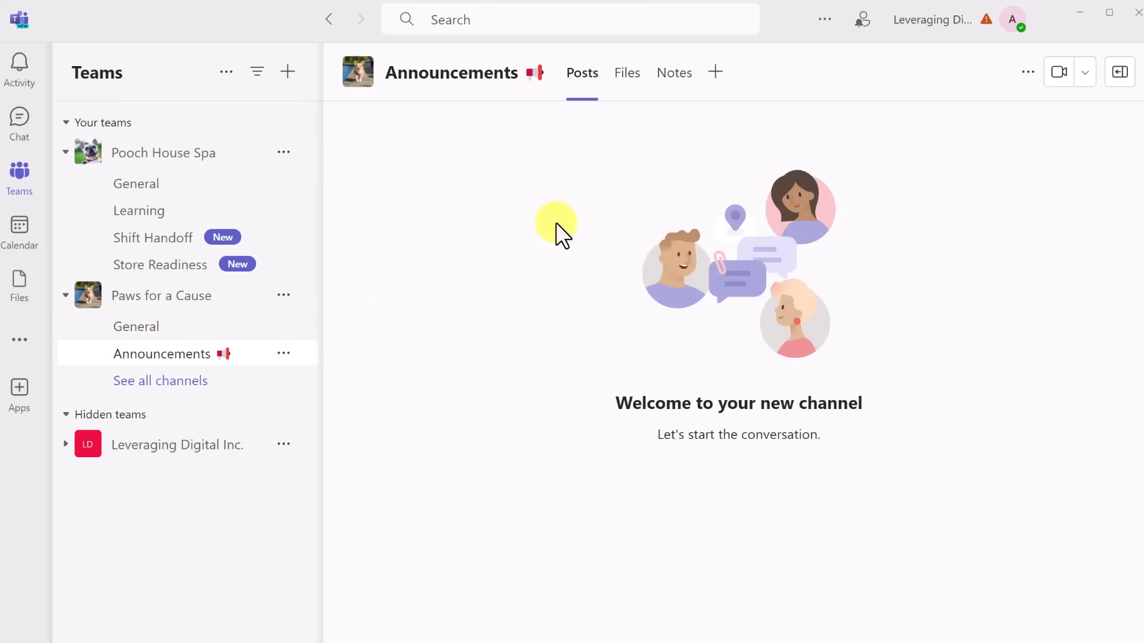
left_click(627, 77)
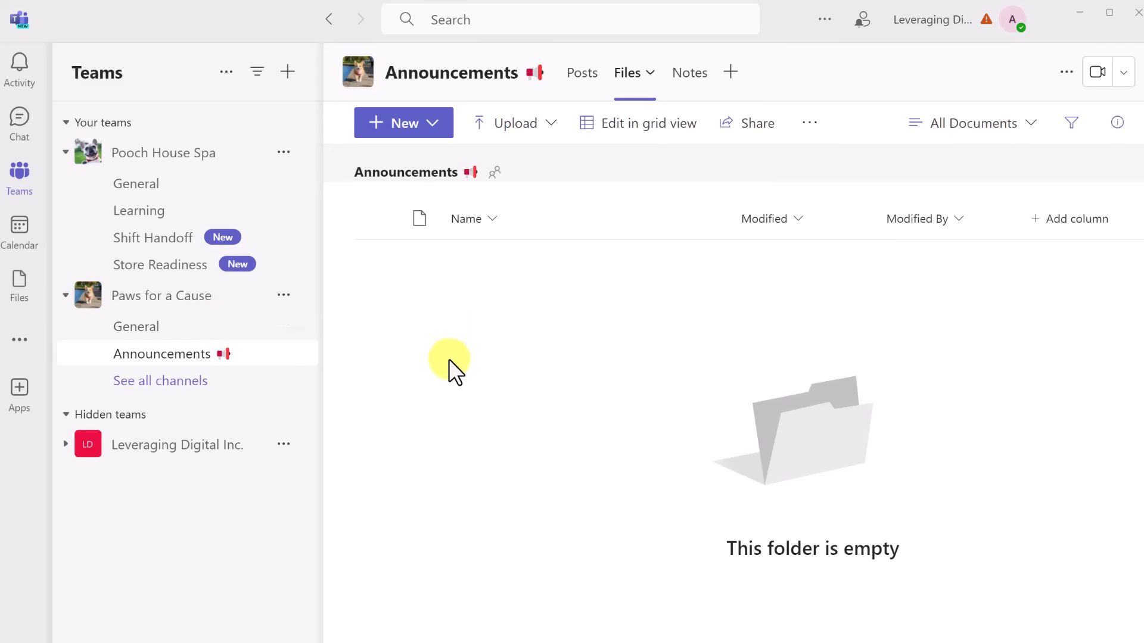
left_click(173, 327)
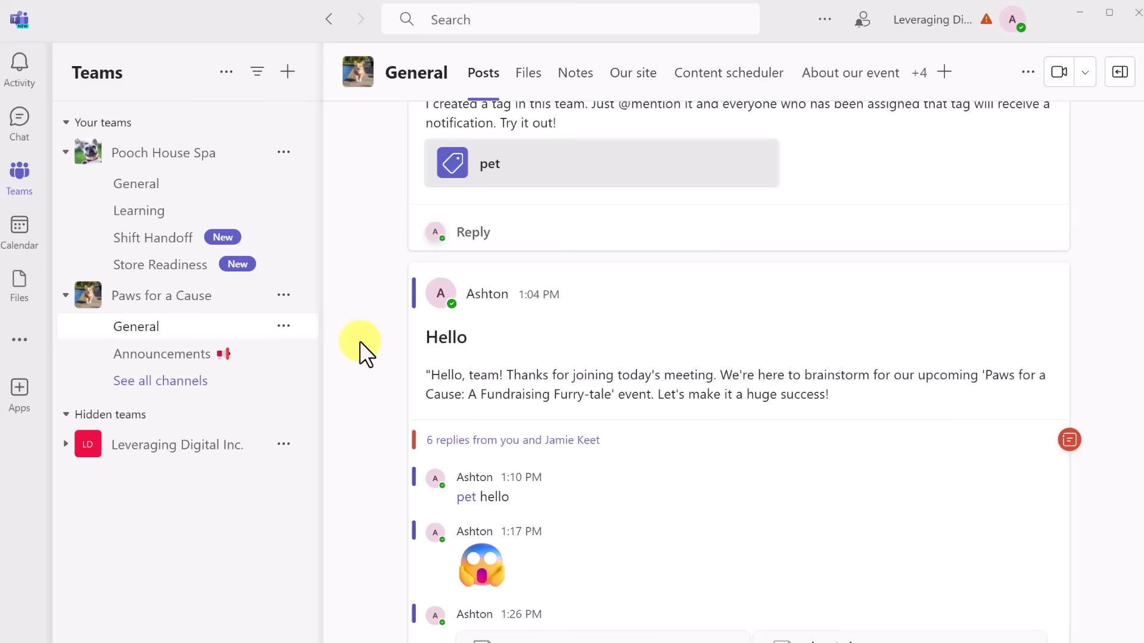
left_click(544, 93)
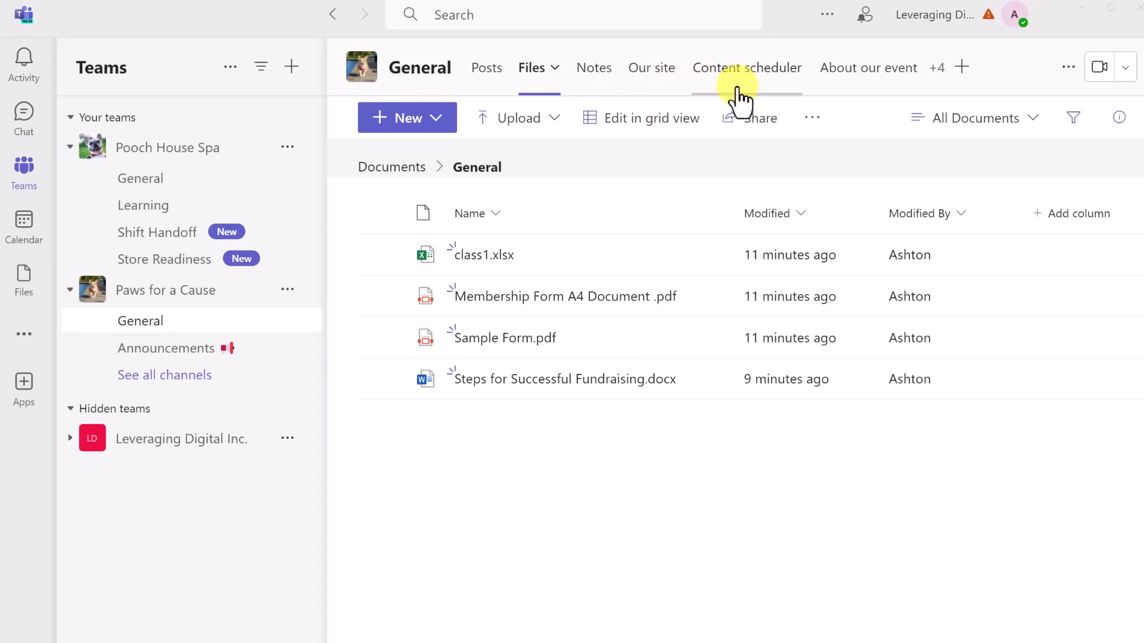
Examine the General channel's additional tabs and the Content scheduler tab's options, and return to the channel's posts.
left_click(941, 76)
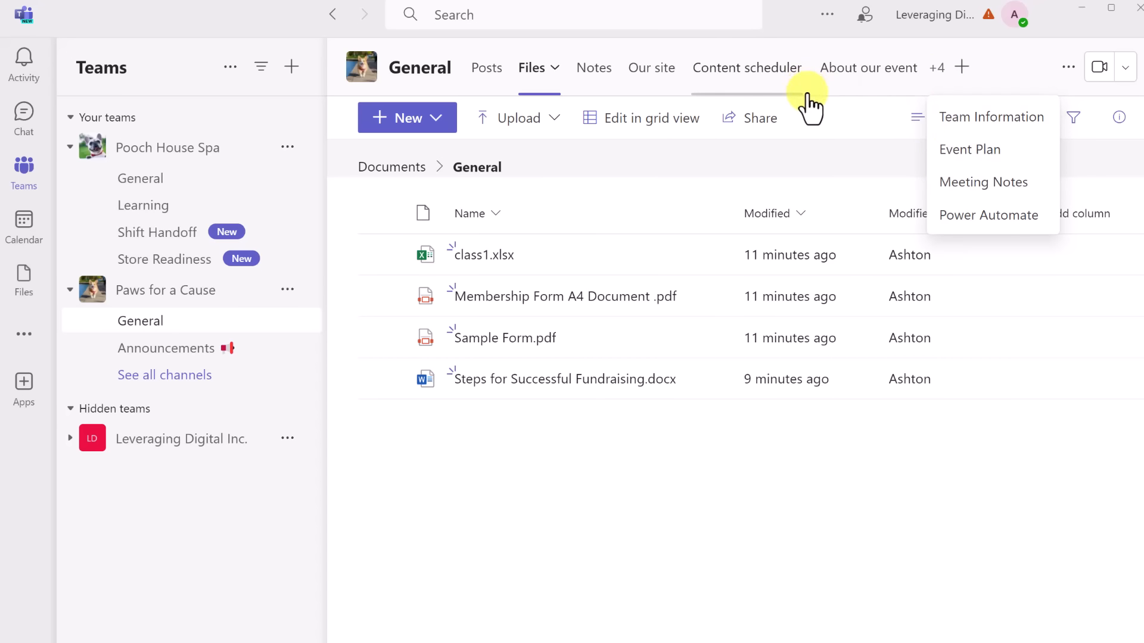
left_click(790, 72)
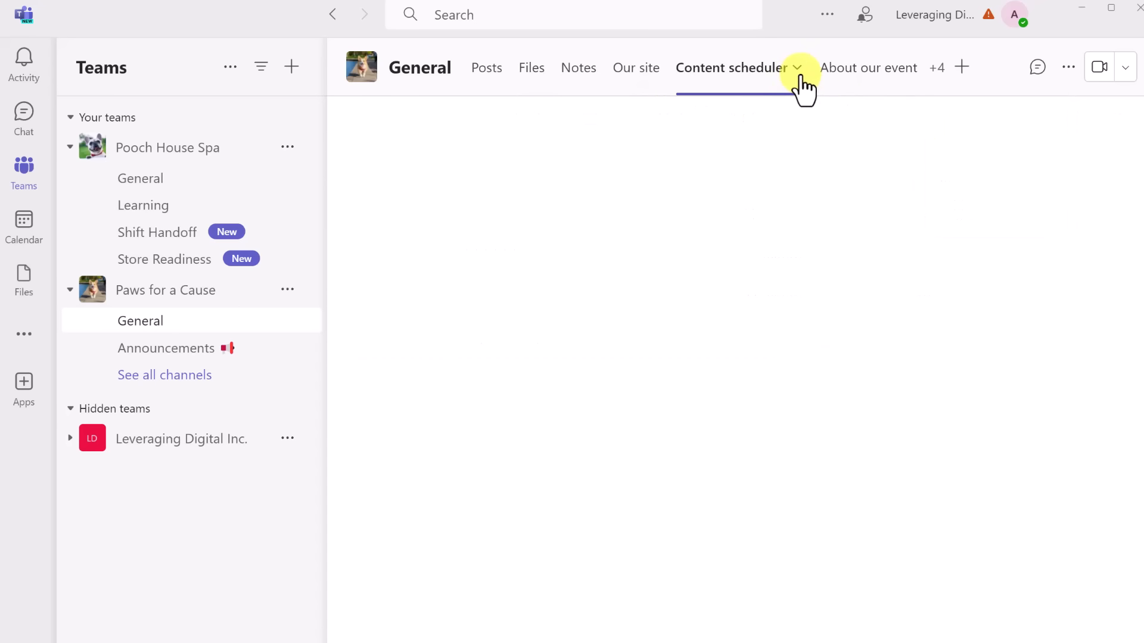
left_click(798, 69)
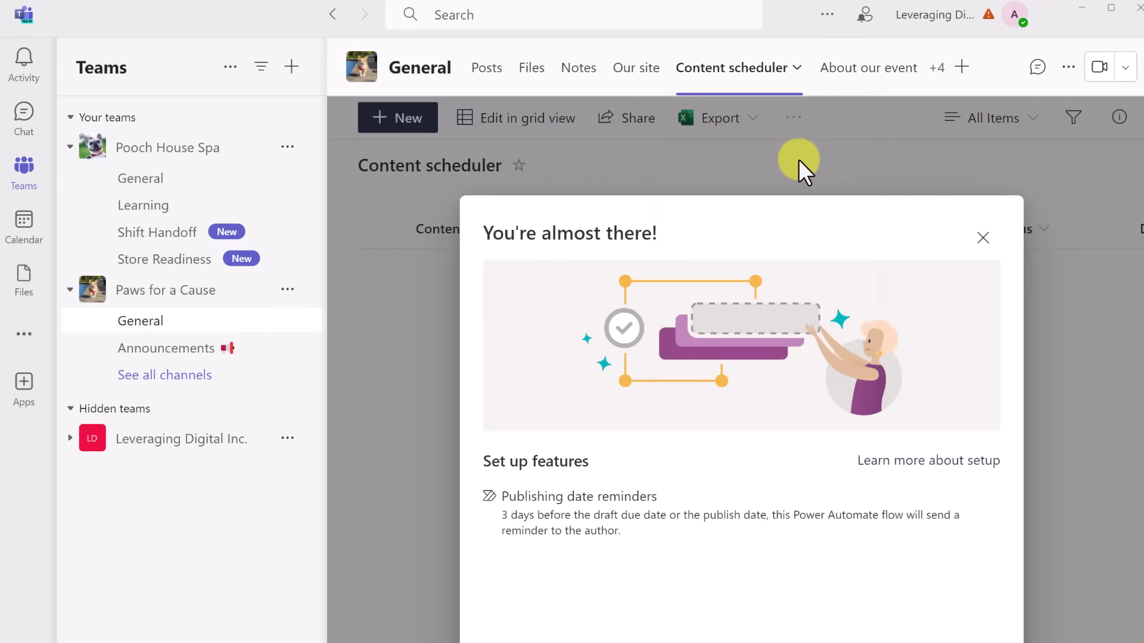
left_click(796, 69)
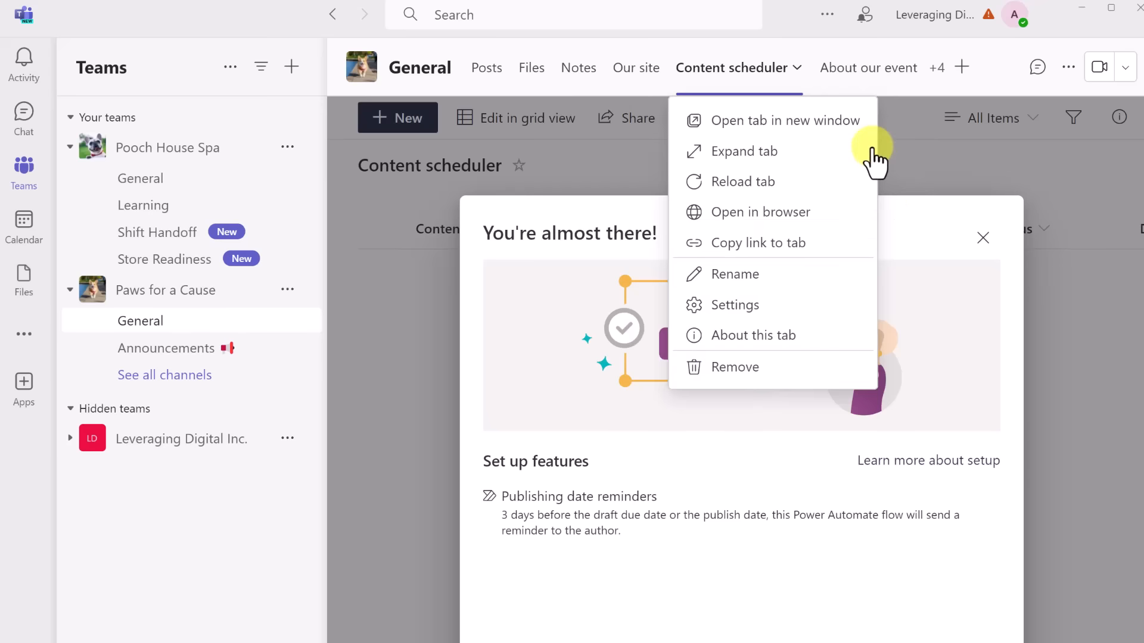
left_click(784, 306)
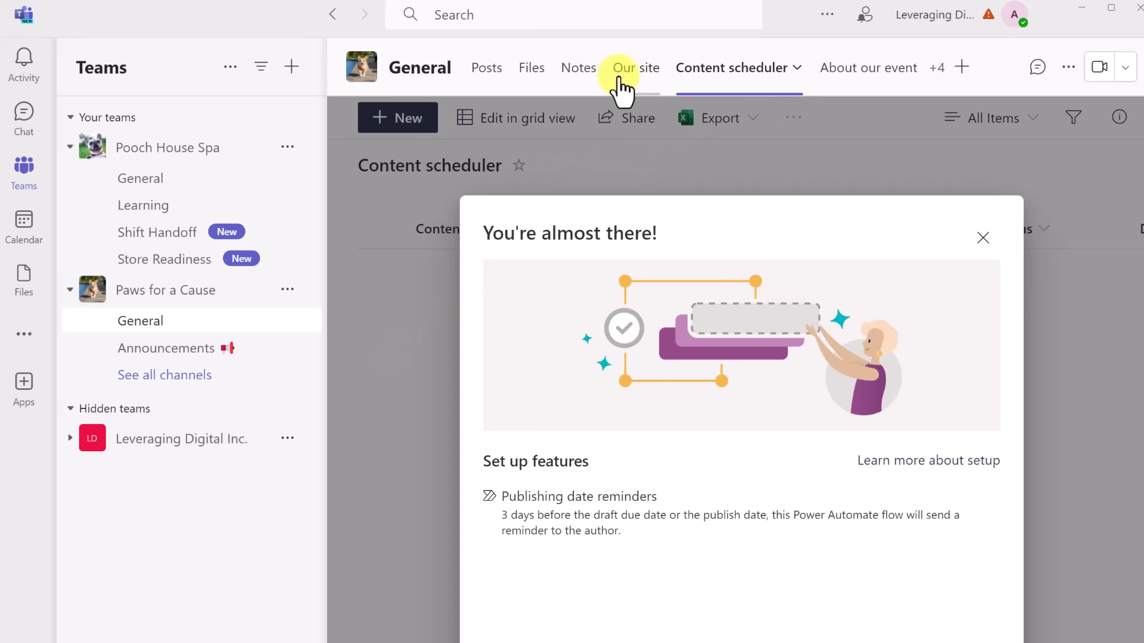
left_click(486, 67)
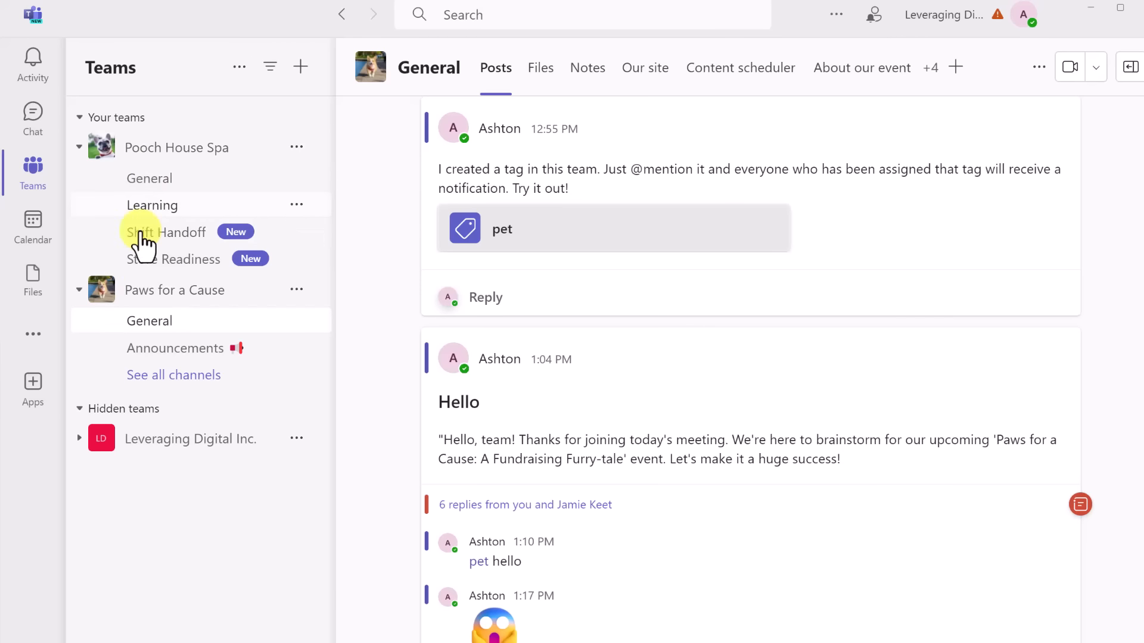
Move the Paws for a Cause team above Pooch House Spa in the teams list, and hide Pooch House Spa.
left_click_drag(143, 298, 153, 155)
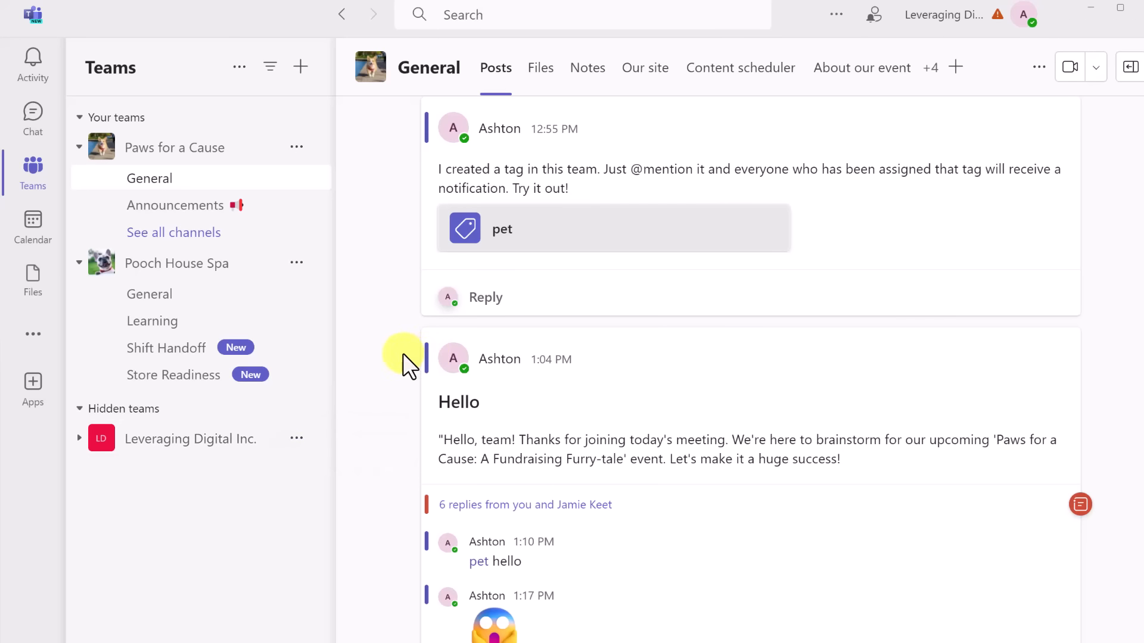
left_click(296, 262)
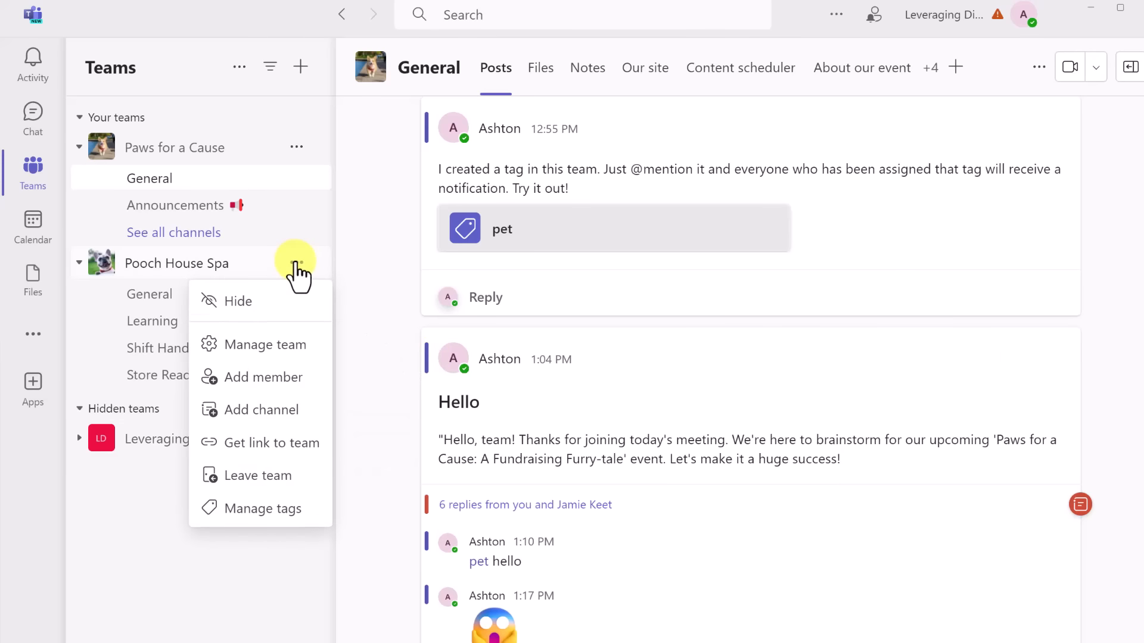
left_click(266, 306)
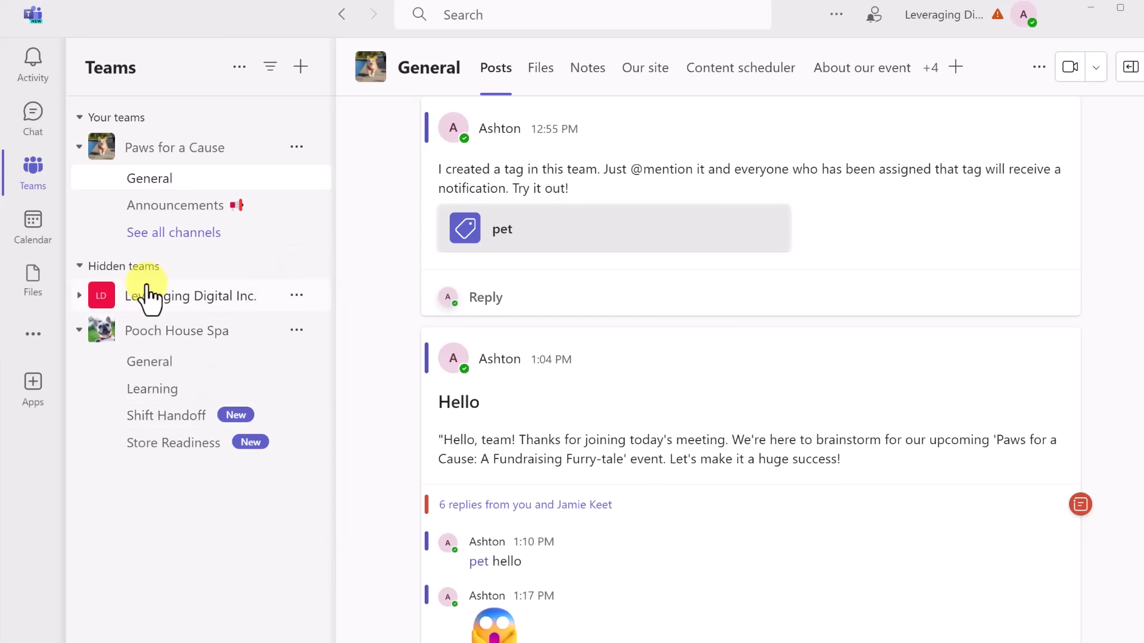
Collapse and expand the hidden teams, and show the Pooch House Spa team again.
left_click(79, 271)
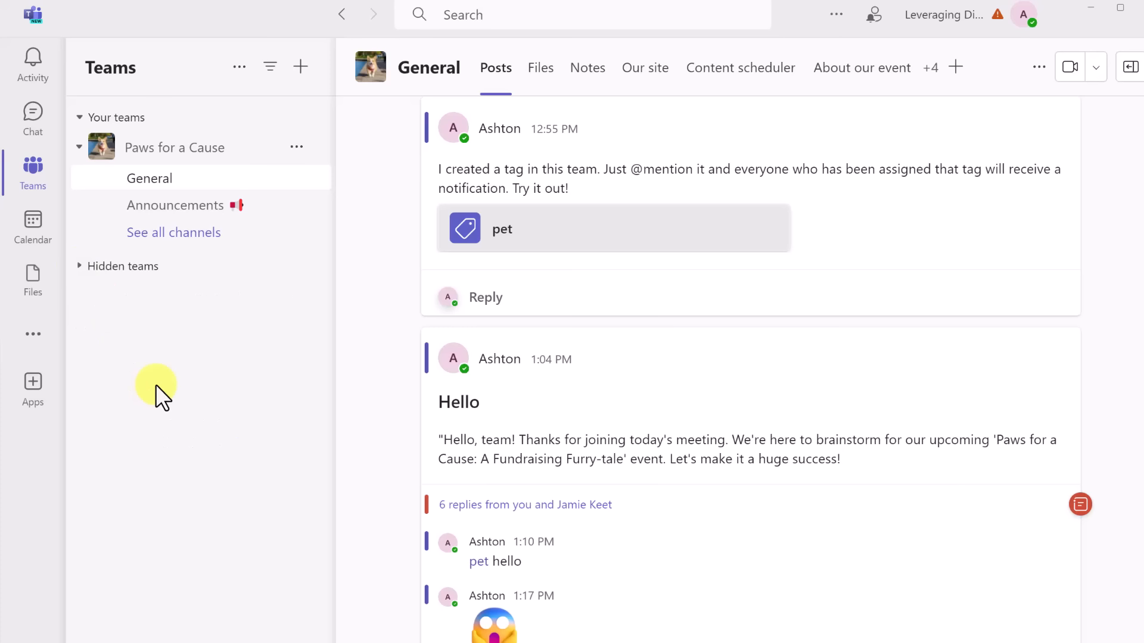
left_click(83, 266)
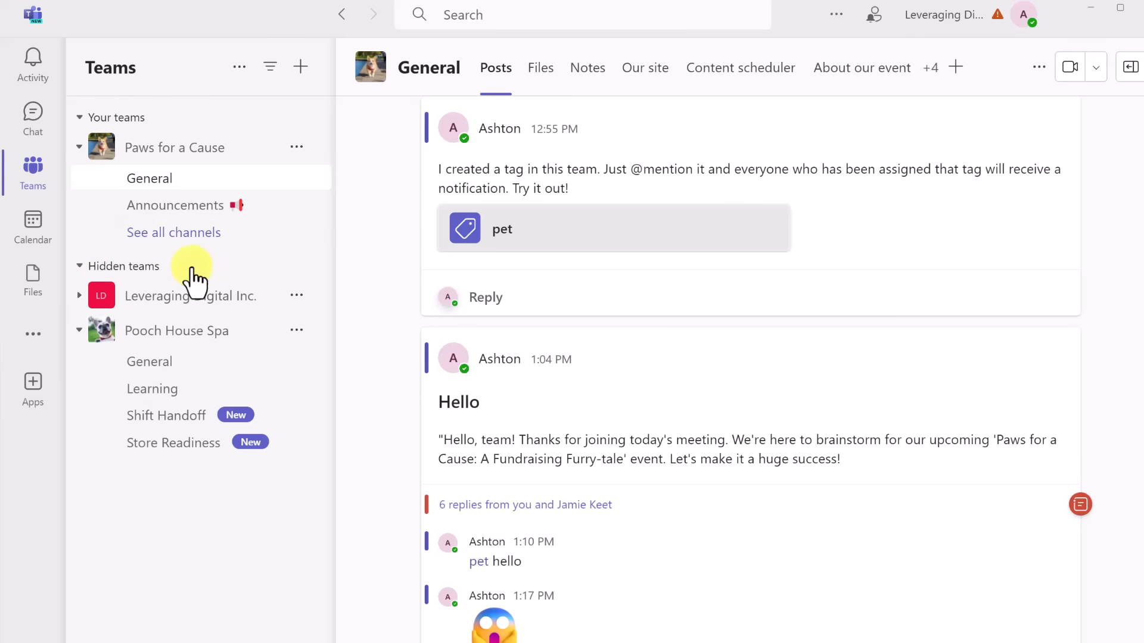
left_click(296, 330)
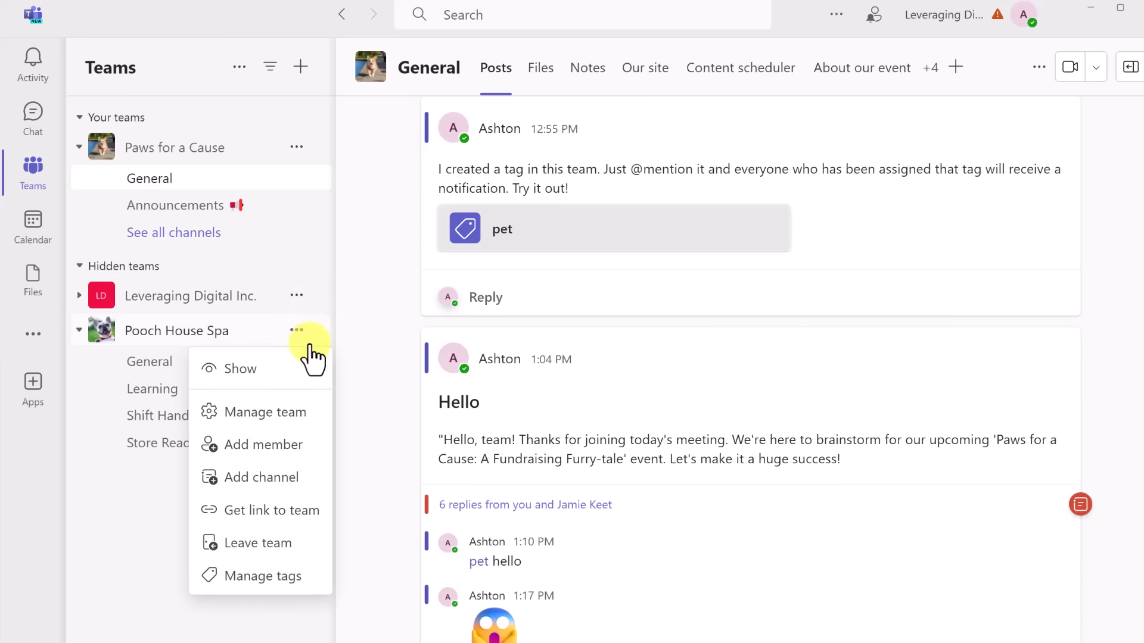
left_click(276, 375)
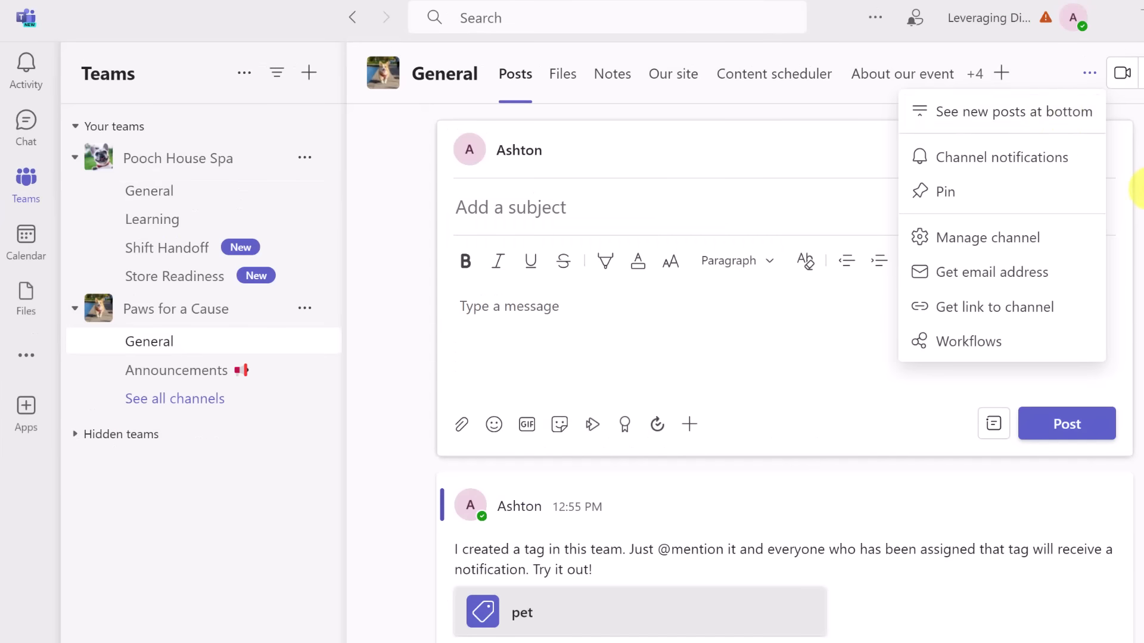
Start a new channel meeting from a reply to the pet tag post in the General channel.
key("Escape")
left_click(1099, 149)
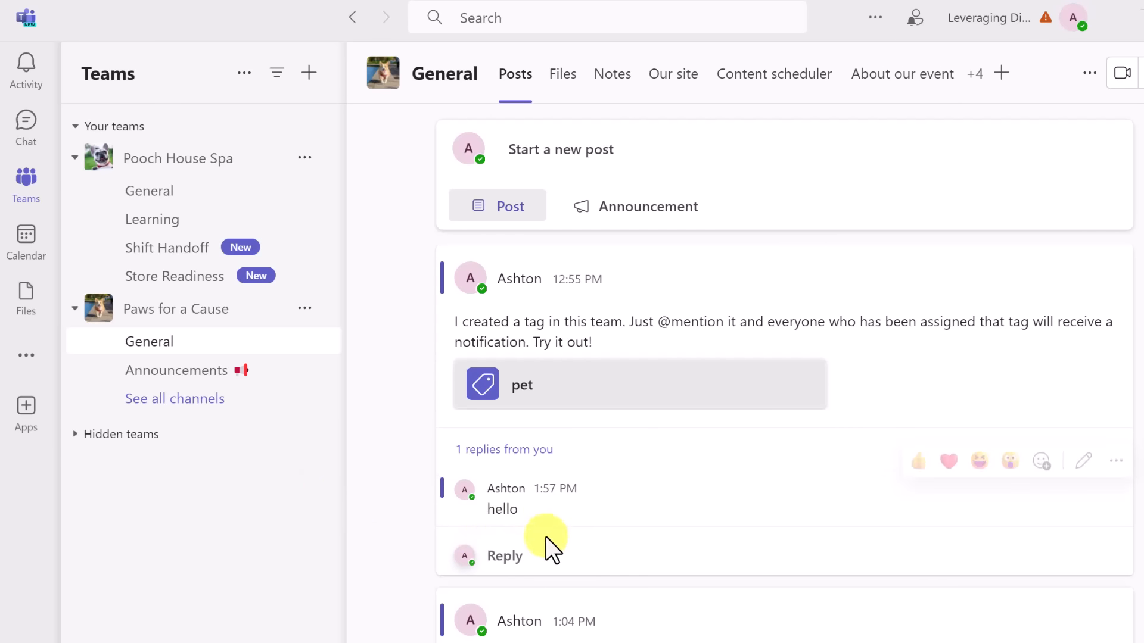
left_click(519, 558)
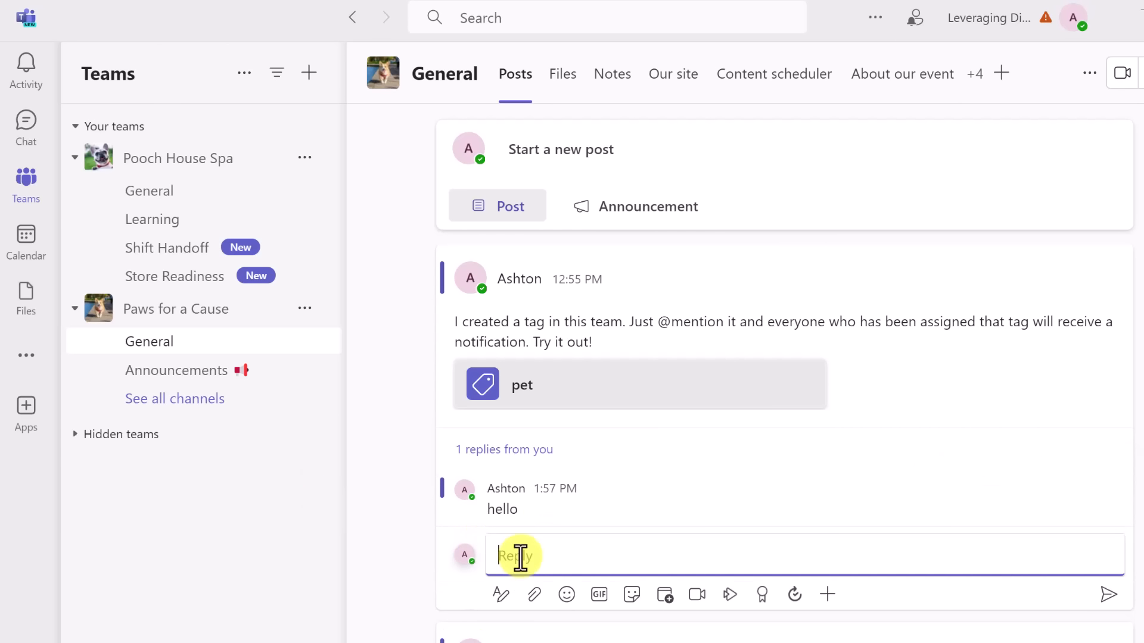
left_click(698, 596)
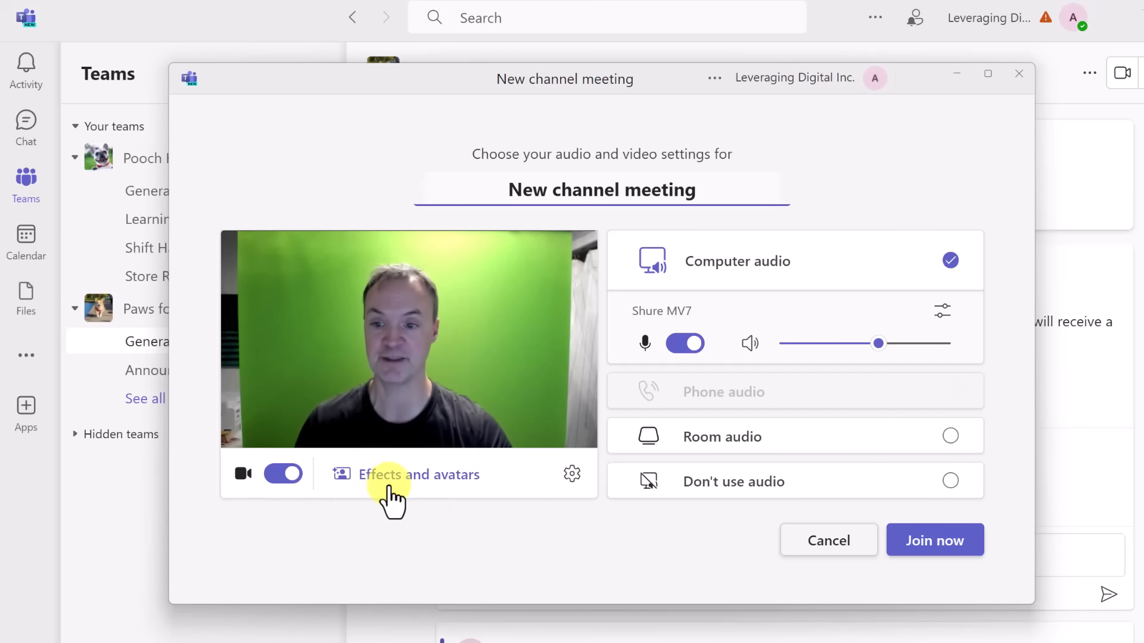
Check the meeting's device settings, and apply the animated background with clouds and flowers to the camera video.
left_click(569, 475)
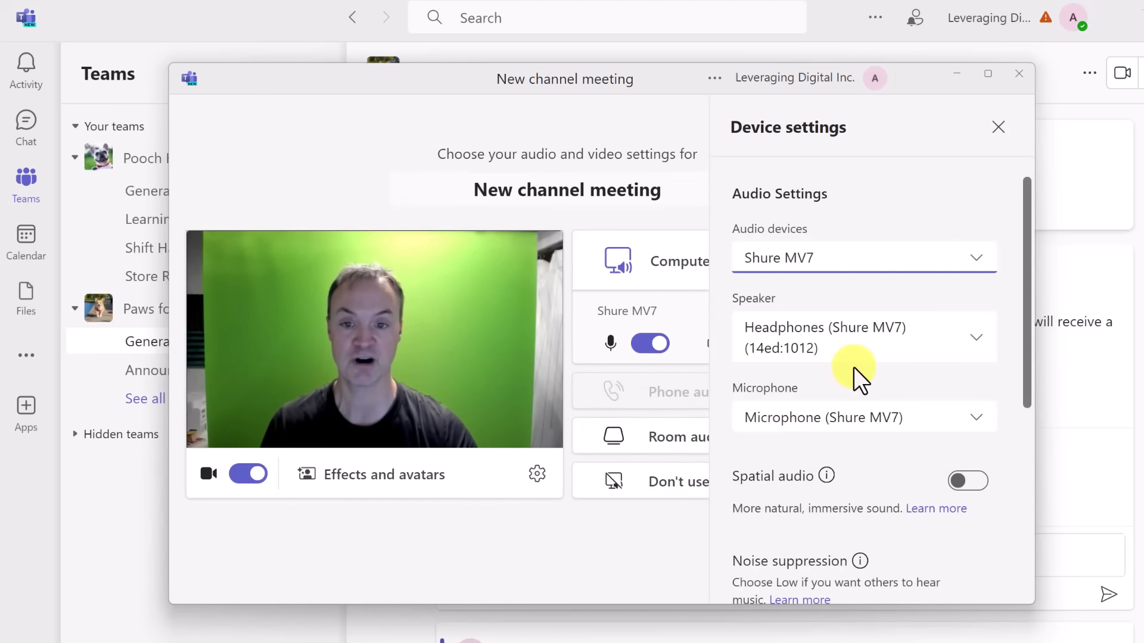
left_click(1003, 128)
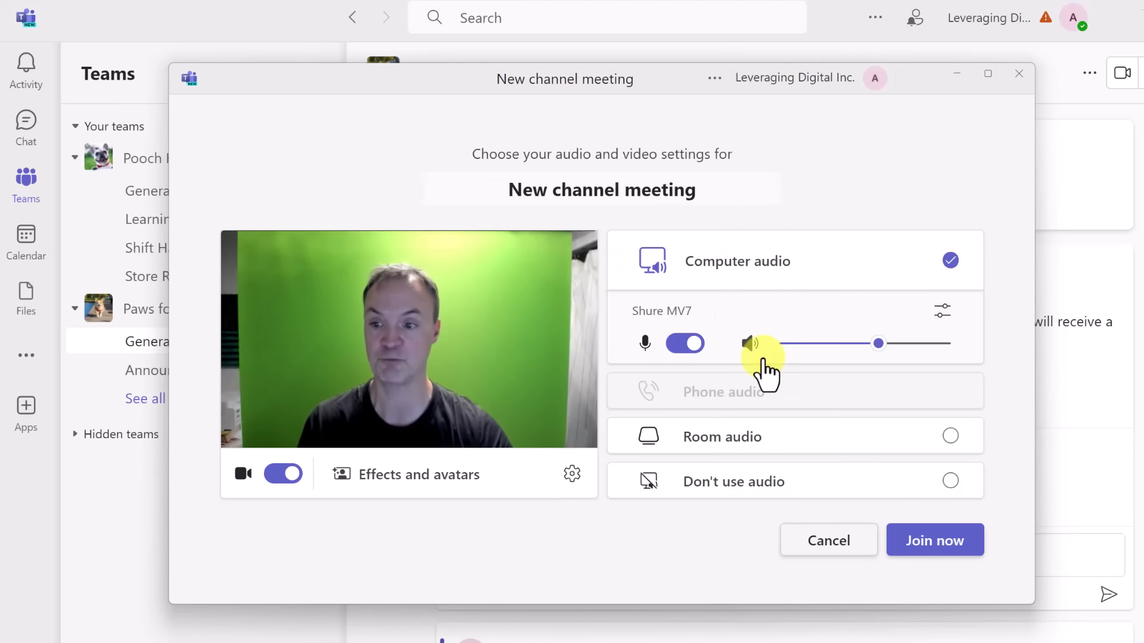
left_click(414, 480)
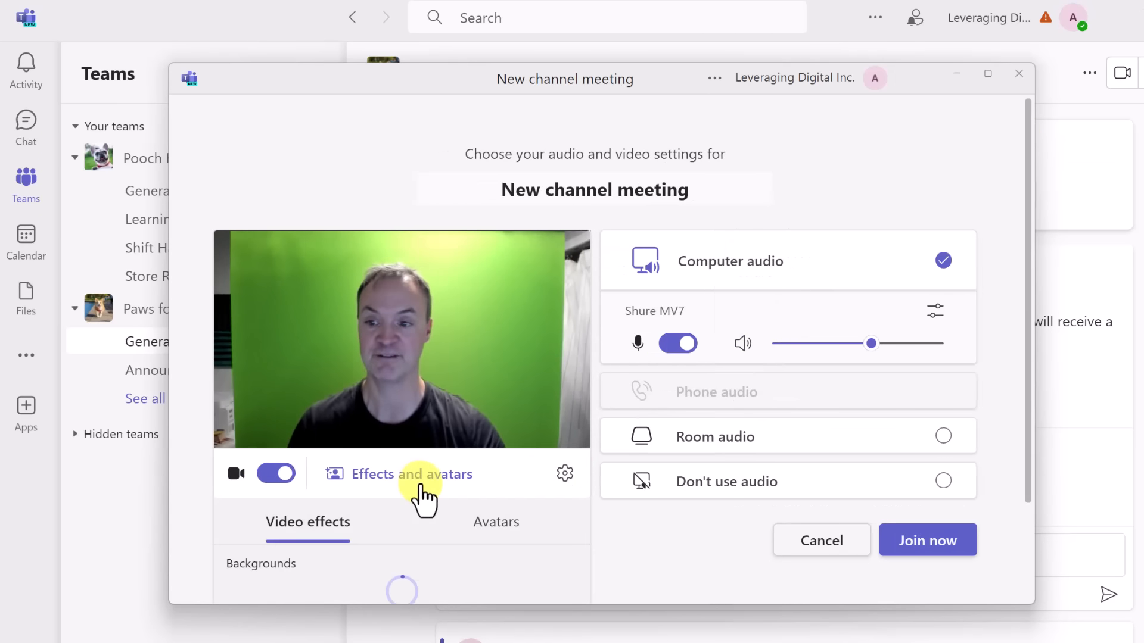
scroll(428, 489, "down", 3)
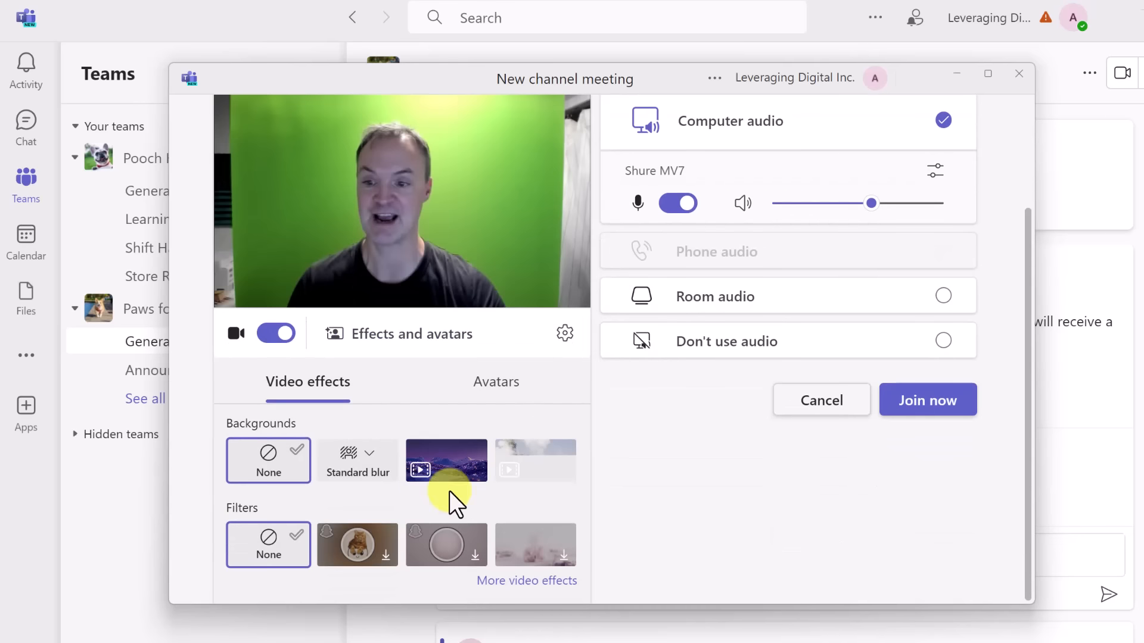
left_click(545, 485)
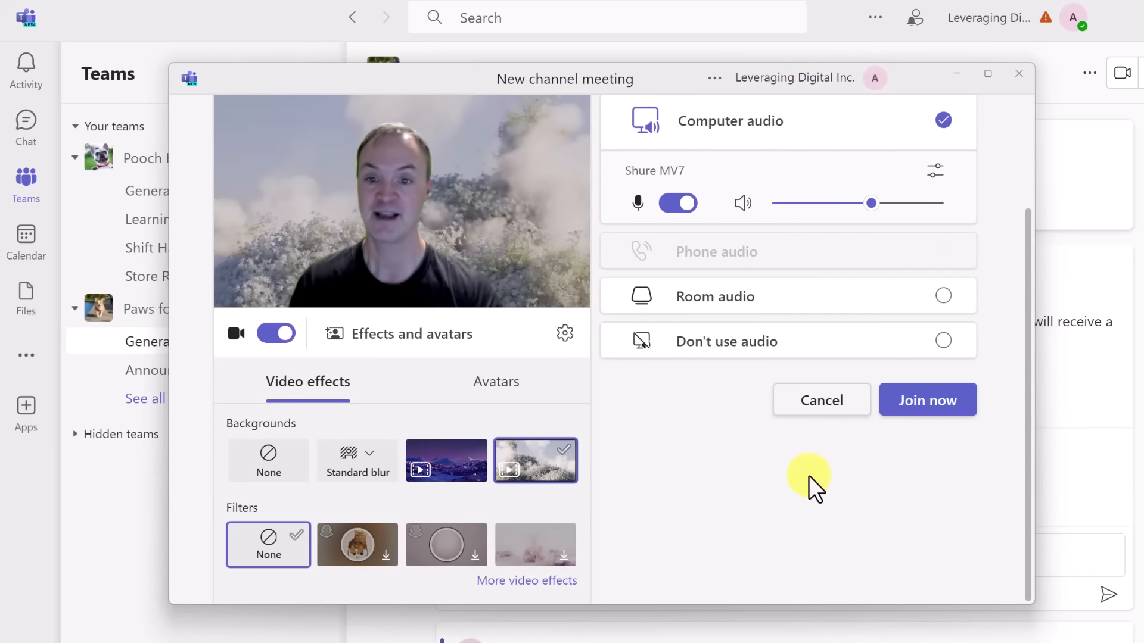
Join the channel meeting with computer audio and dismiss the invitation for other people.
scroll(796, 486, "up", 3)
scroll(751, 474, "down", 2)
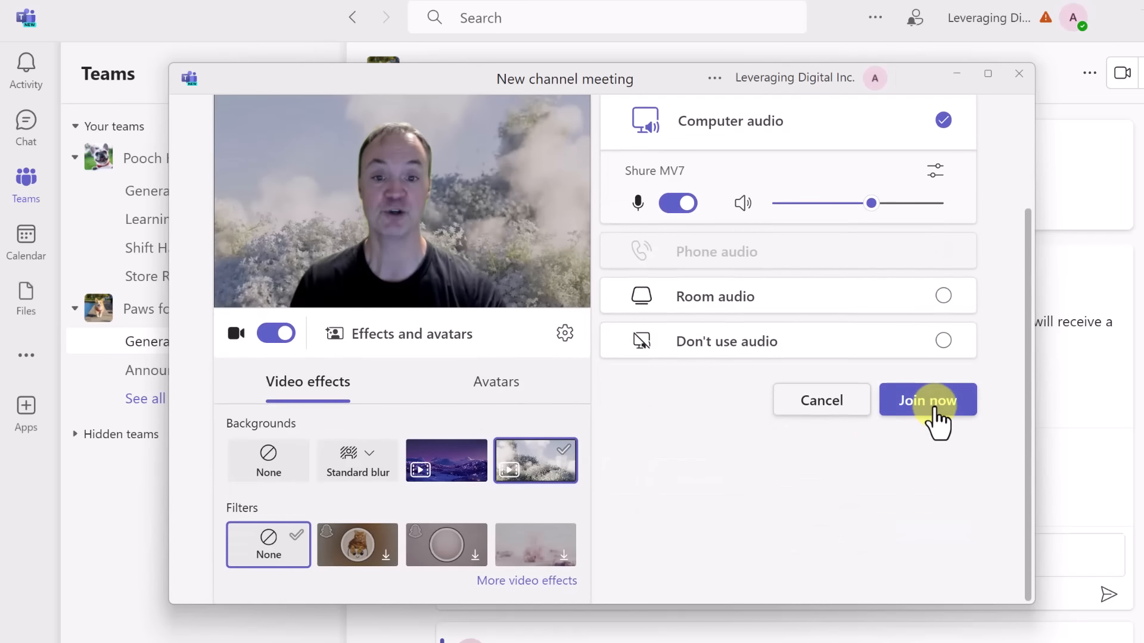
left_click(935, 411)
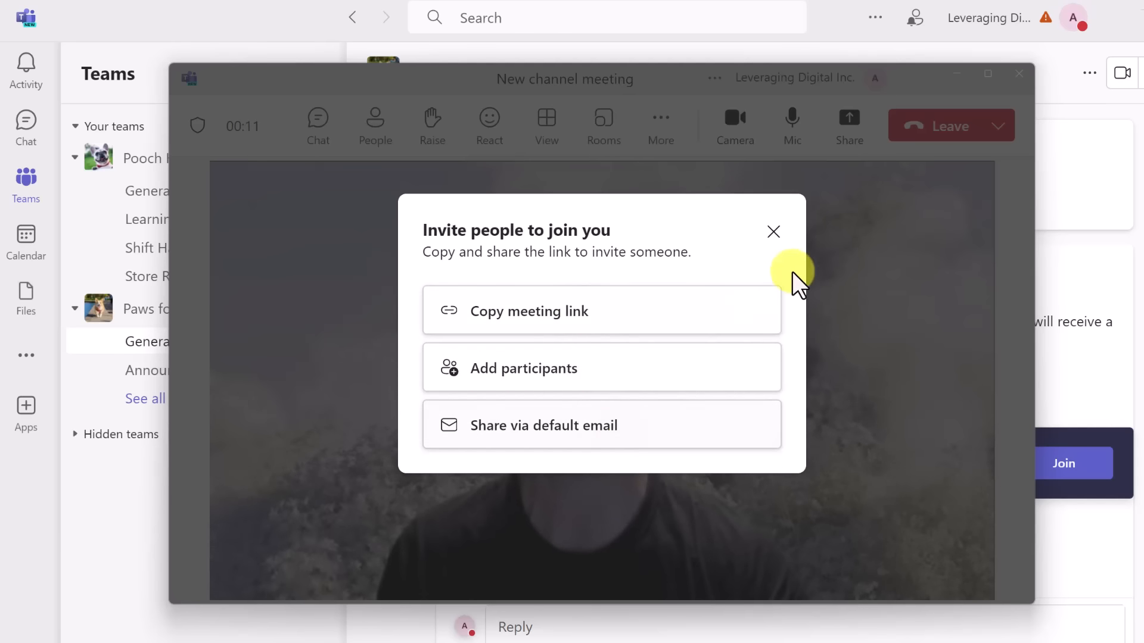
left_click(773, 233)
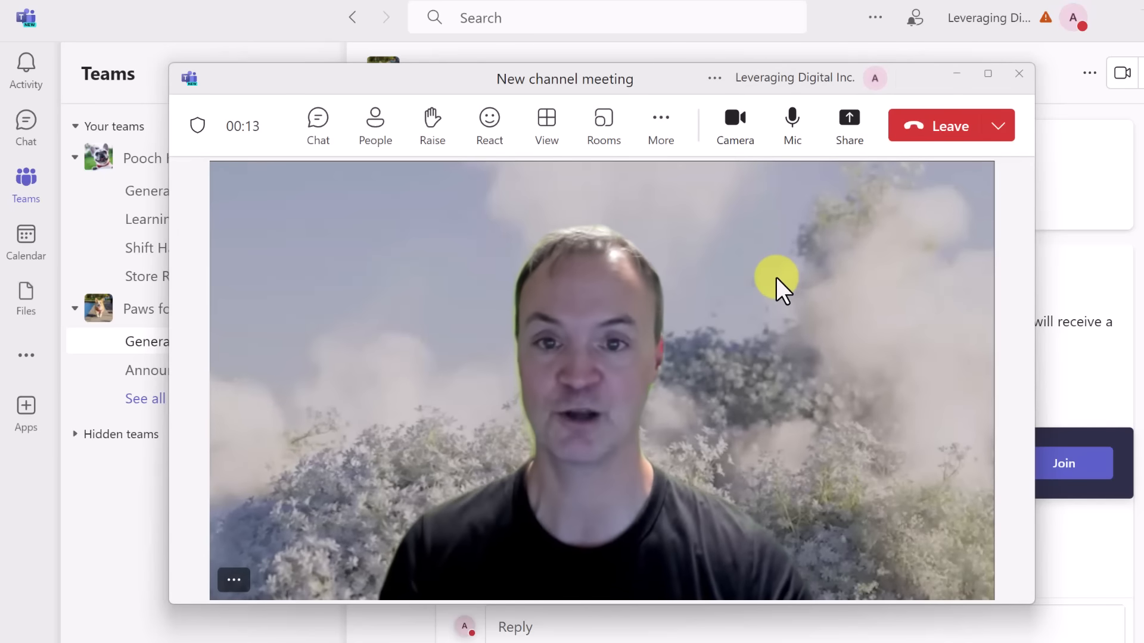
Shrink the meeting window and move it aside to uncover the ongoing meeting in the General channel's posts.
left_click_drag(753, 83, 669, 99)
left_click_drag(952, 304, 491, 295)
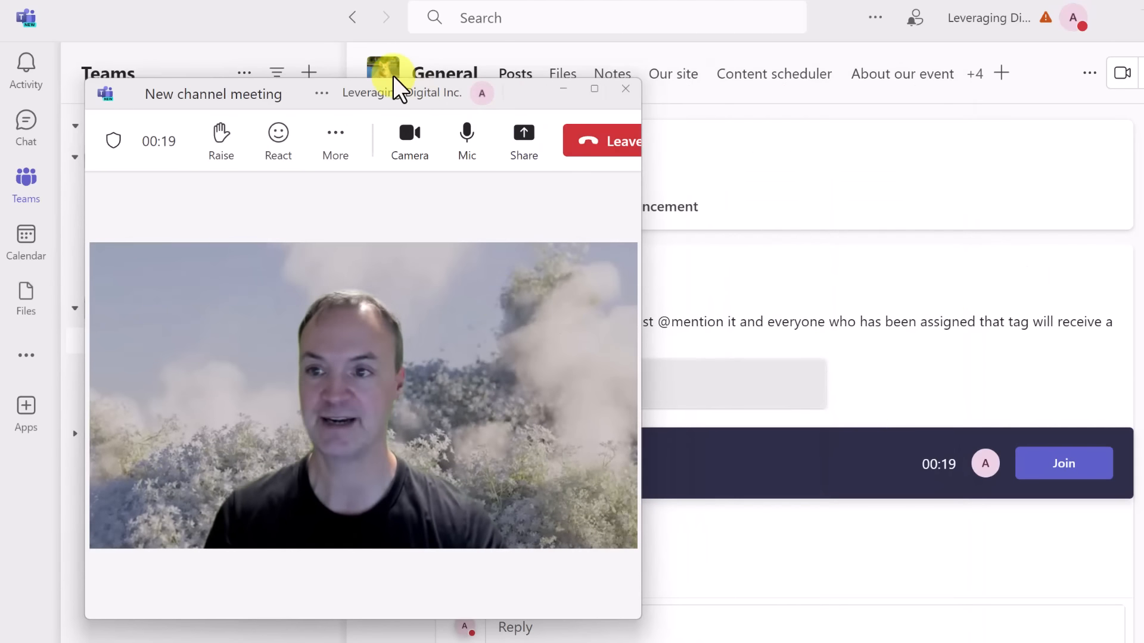
left_click_drag(389, 94, 155, 59)
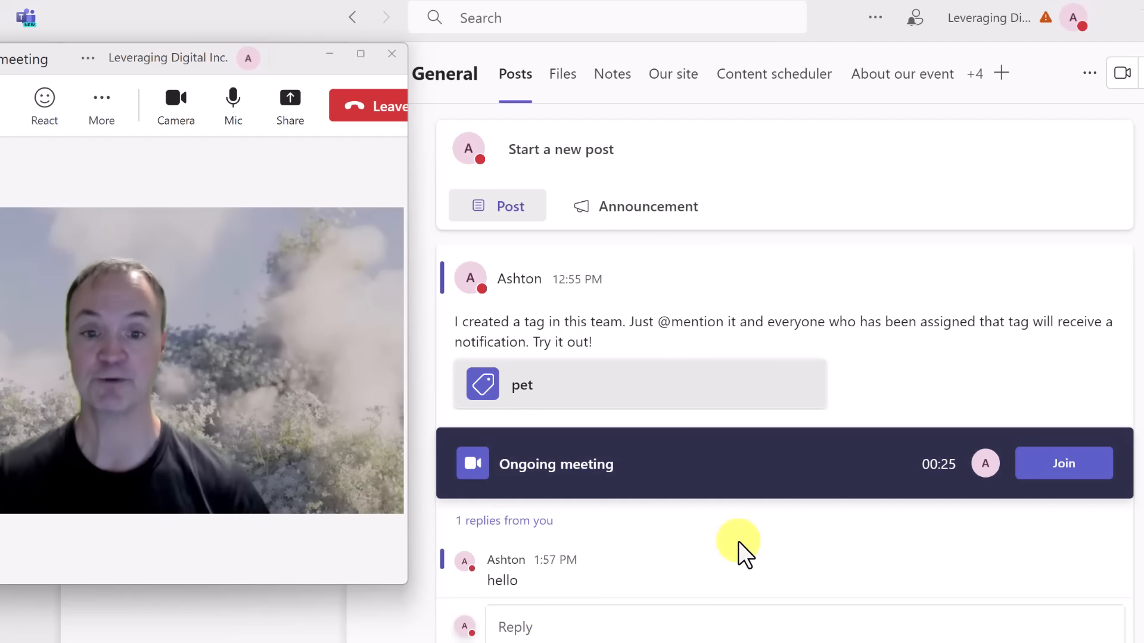
Review the content sharing options in the channel meeting, and leave the meeting.
mouse_move(780, 548)
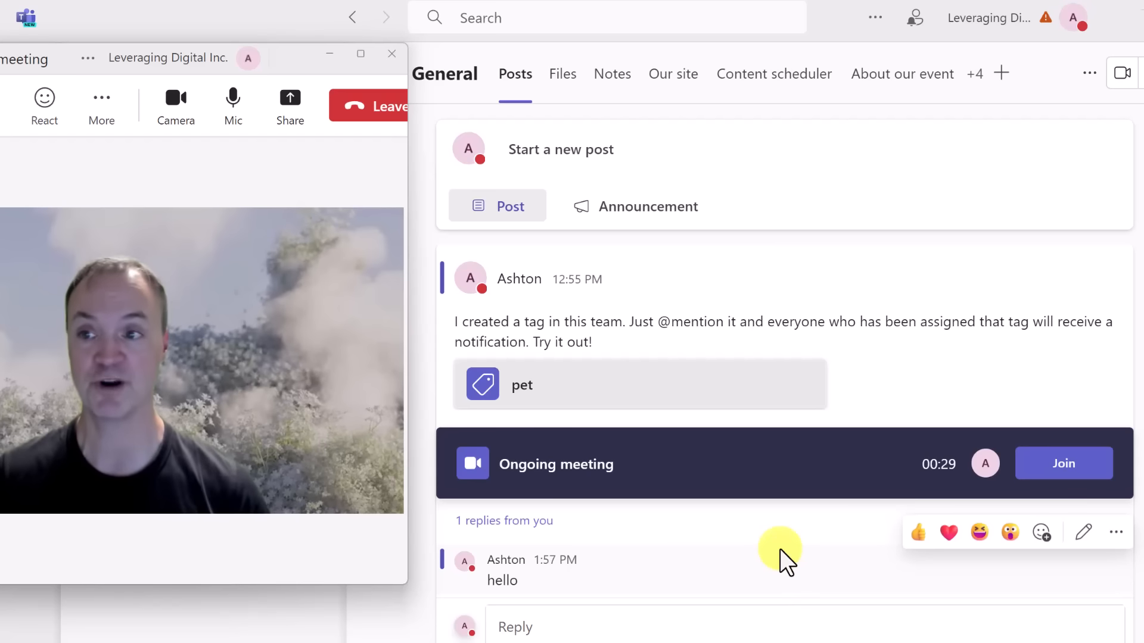
left_click_drag(287, 61, 595, 96)
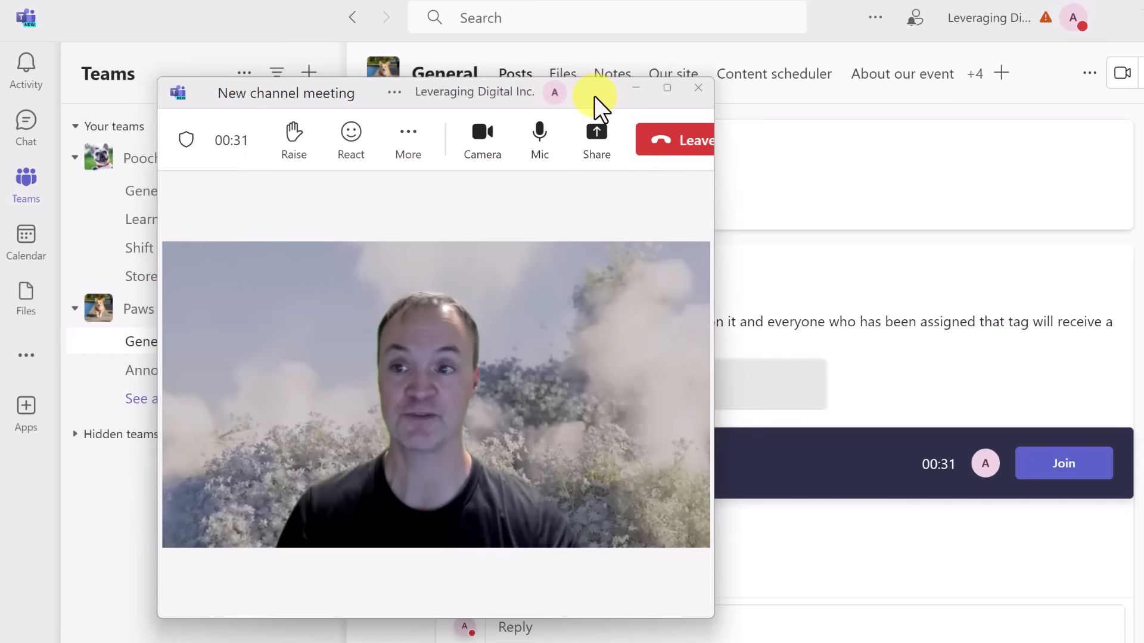
left_click(596, 149)
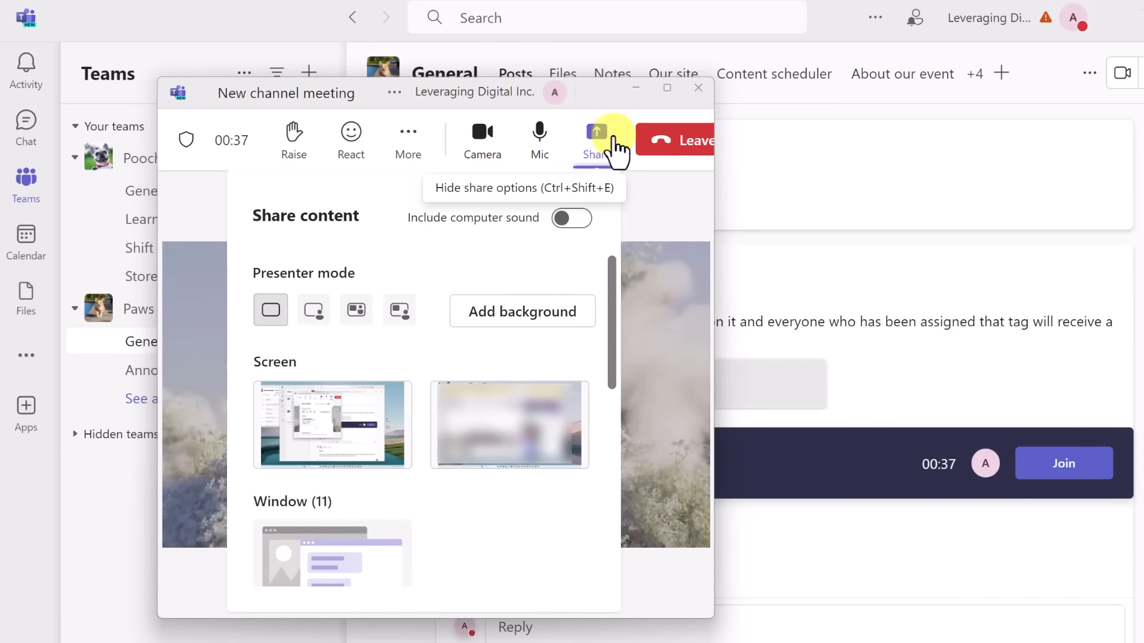
left_click(602, 148)
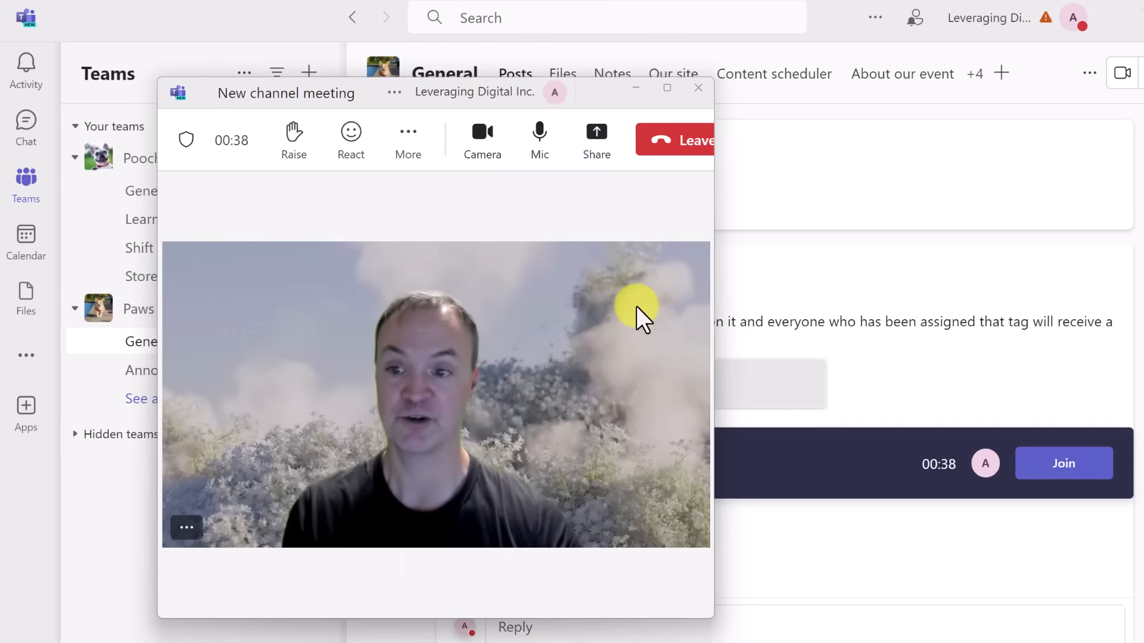
left_click(673, 148)
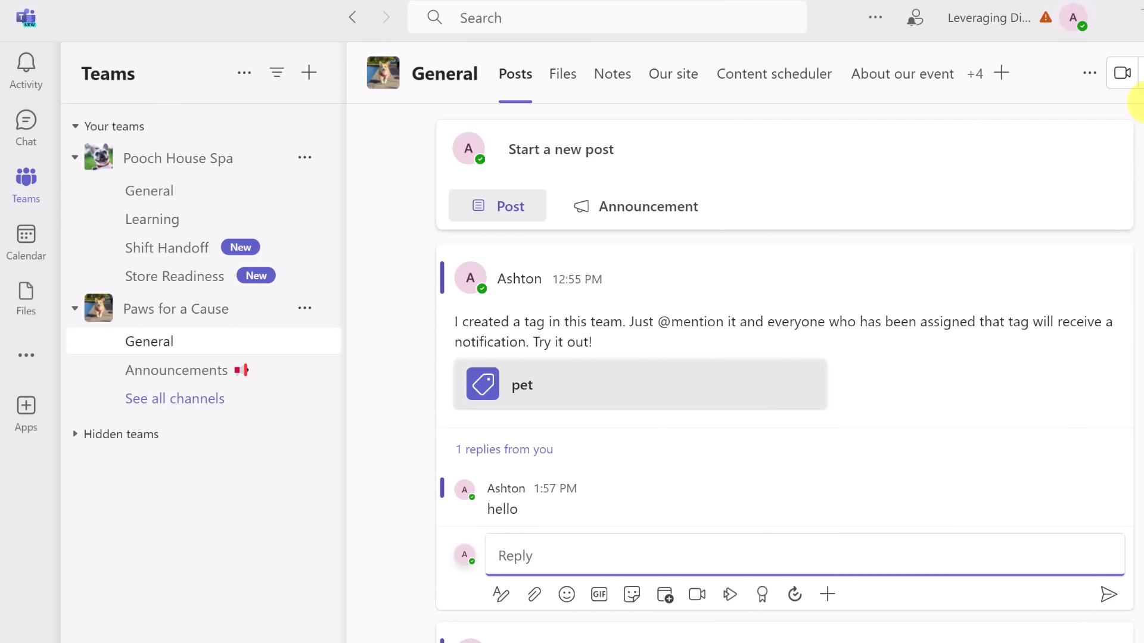
Check the General channel's options for meeting right away or scheduling a meeting.
left_click(1122, 72)
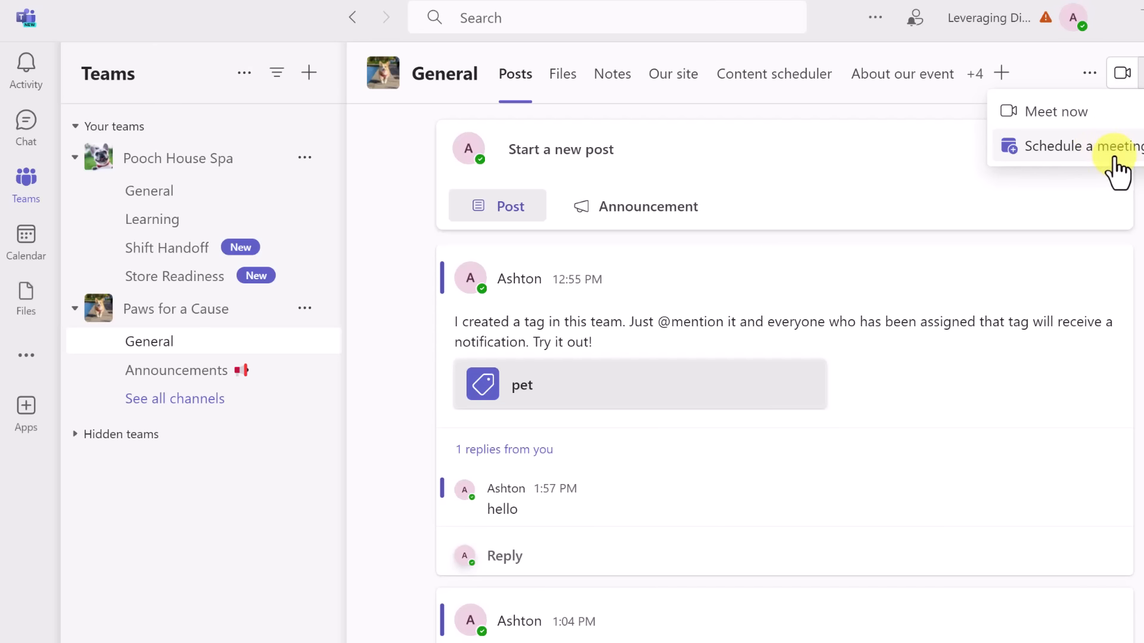
left_click(408, 311)
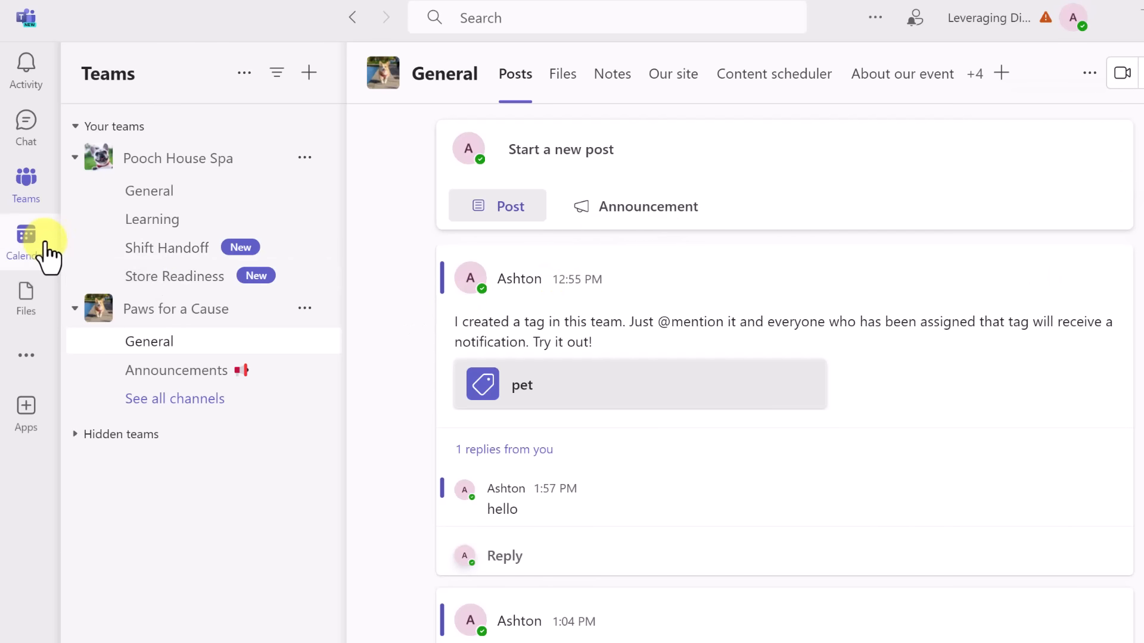
Create a calendar meeting titled "Fundrasier" on 12/6/2023 from 12:30 PM to 1:00 PM.
left_click(24, 250)
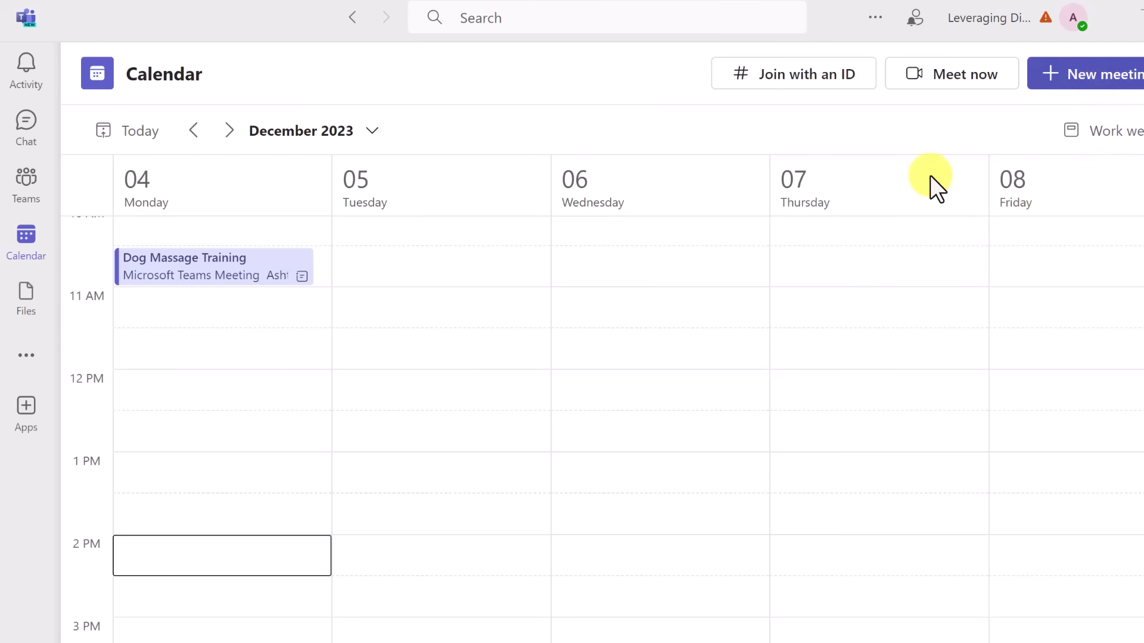
double_click(608, 446)
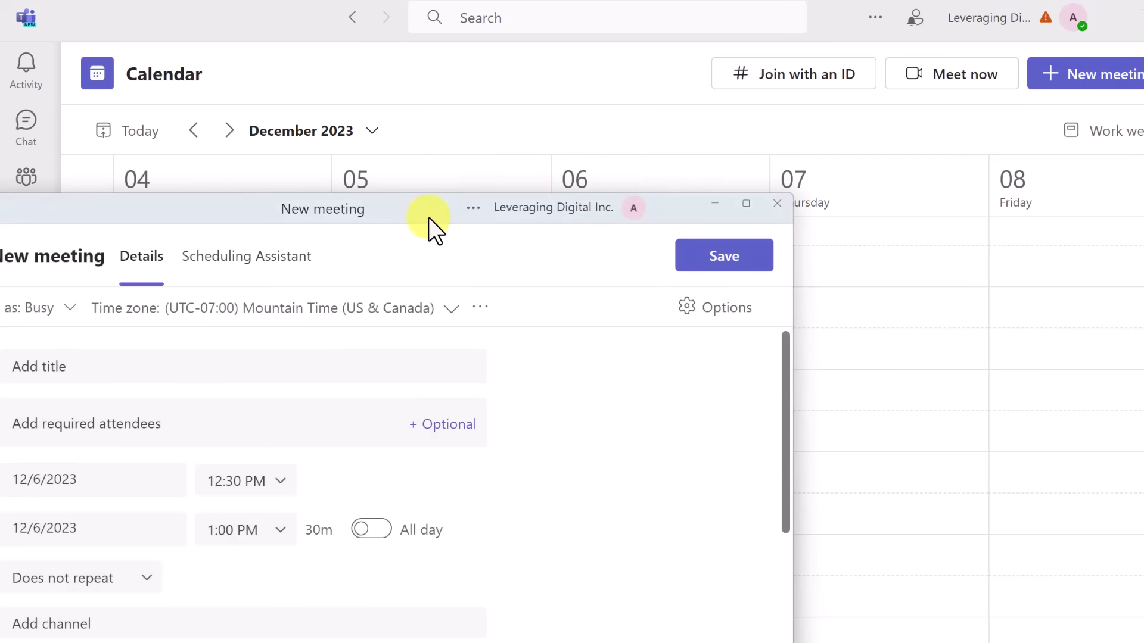
left_click(365, 341)
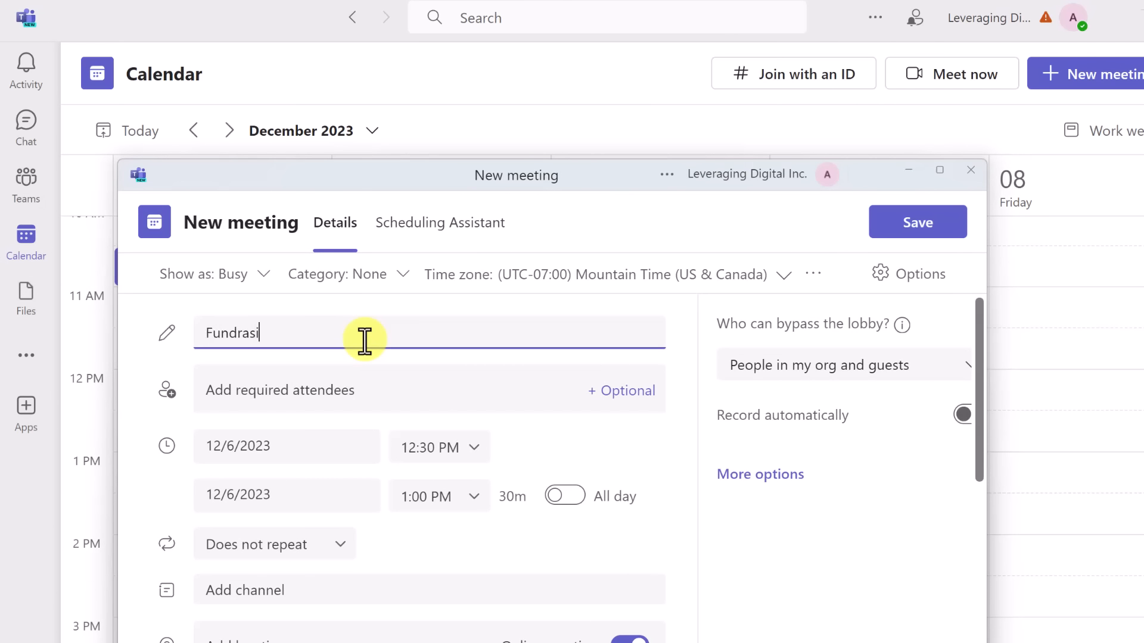
left_click(371, 395)
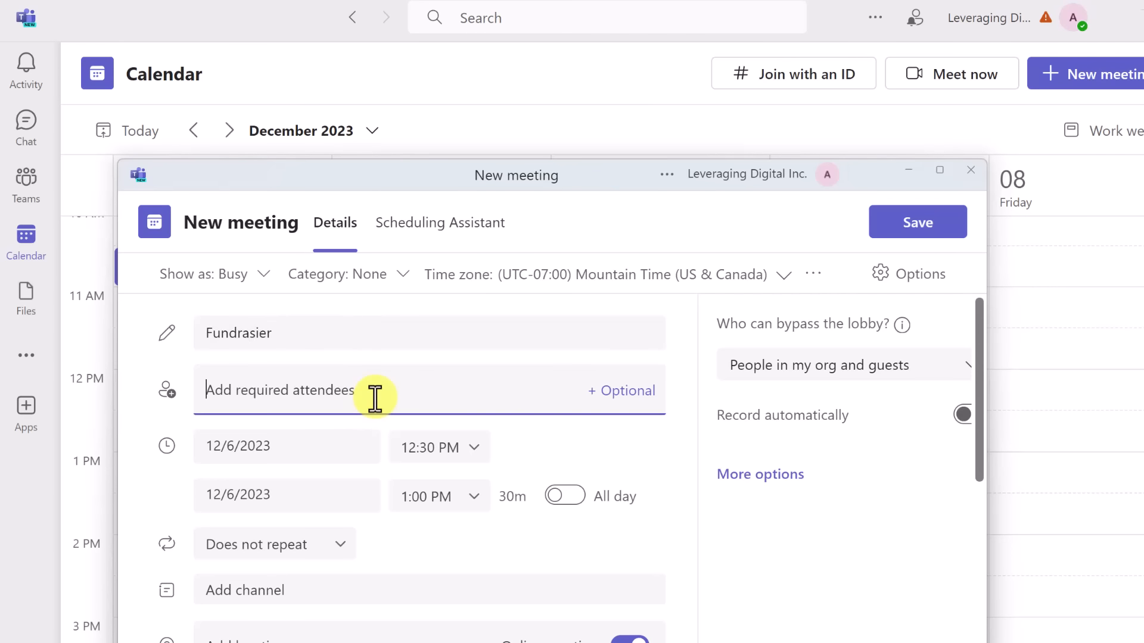
left_click(258, 334)
Add a colleague as a required attendee of the Fundrasier meeting, and send the invitation.
left_click(287, 393)
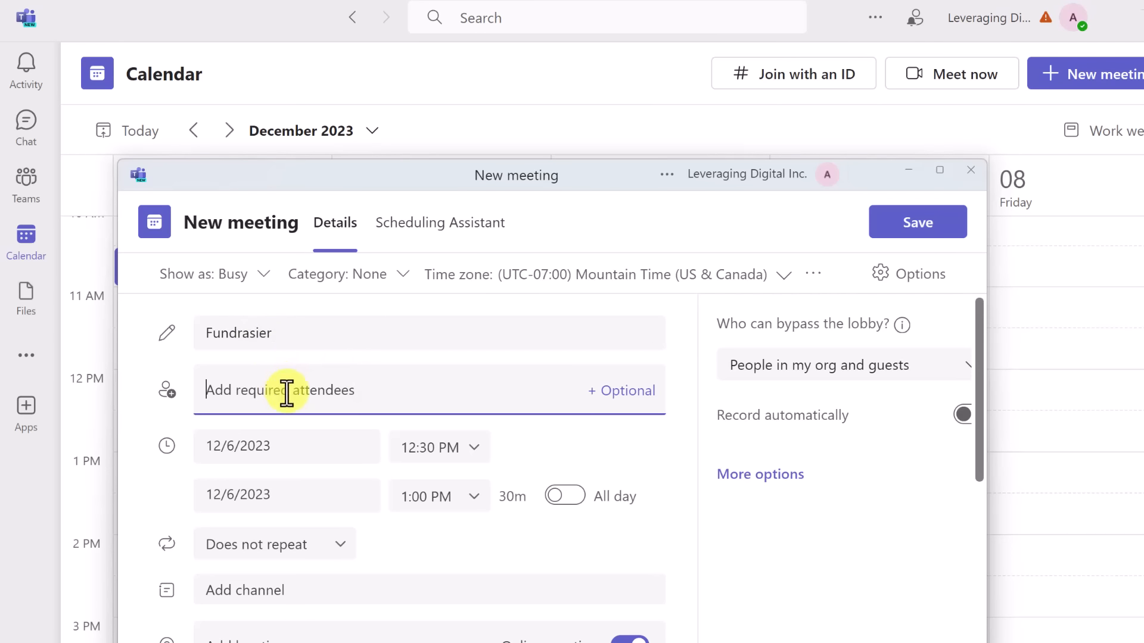
type("ja")
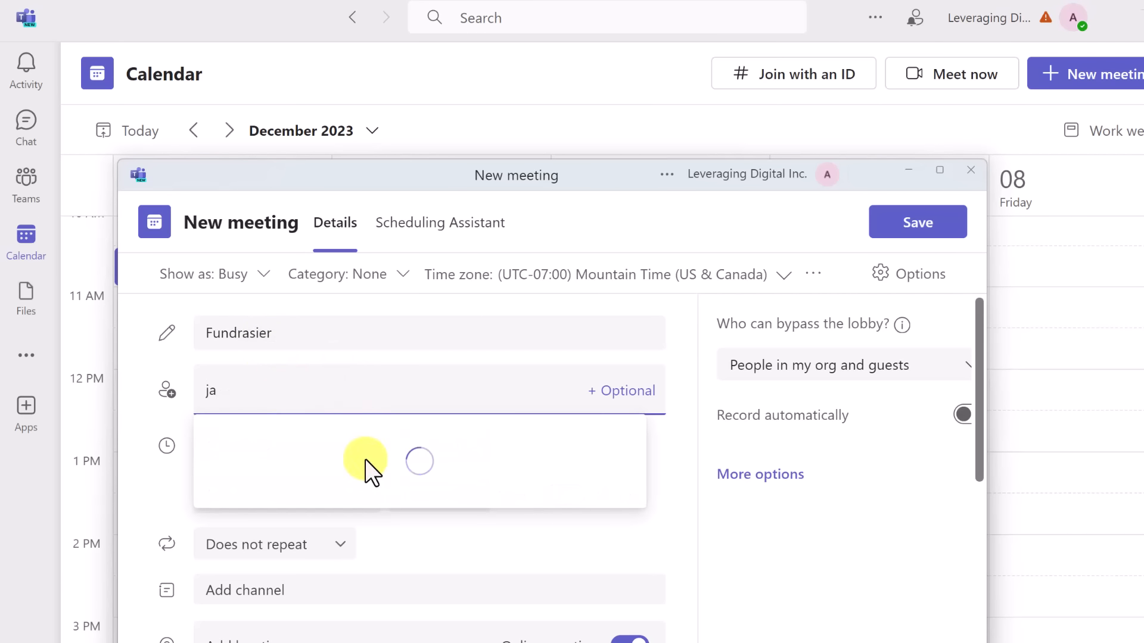
left_click(306, 462)
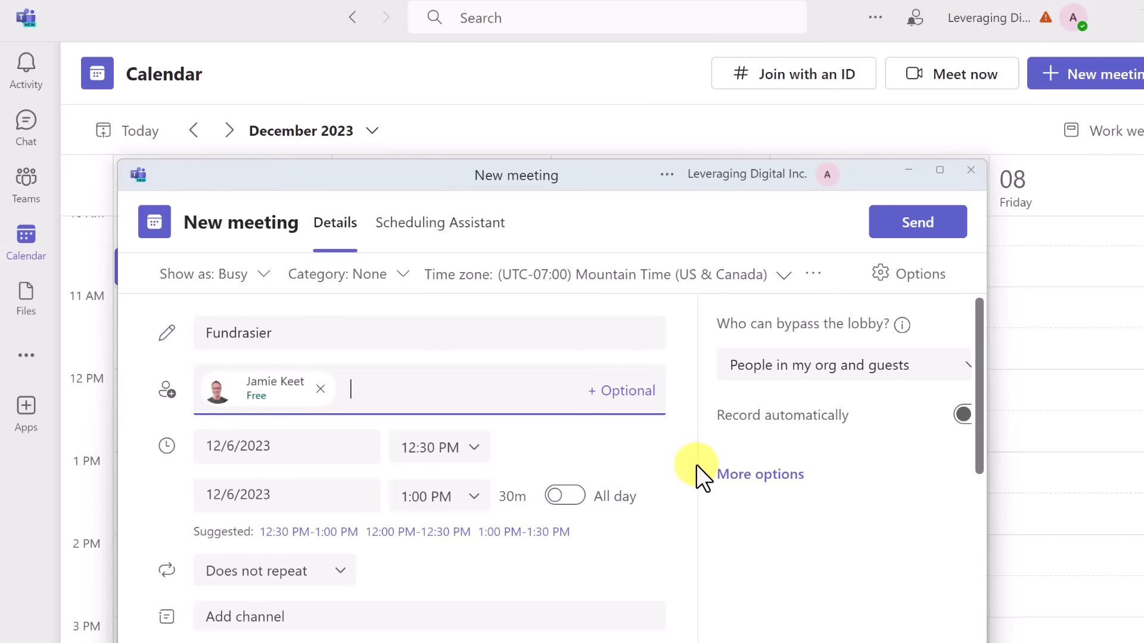
scroll(718, 552, "down", 2)
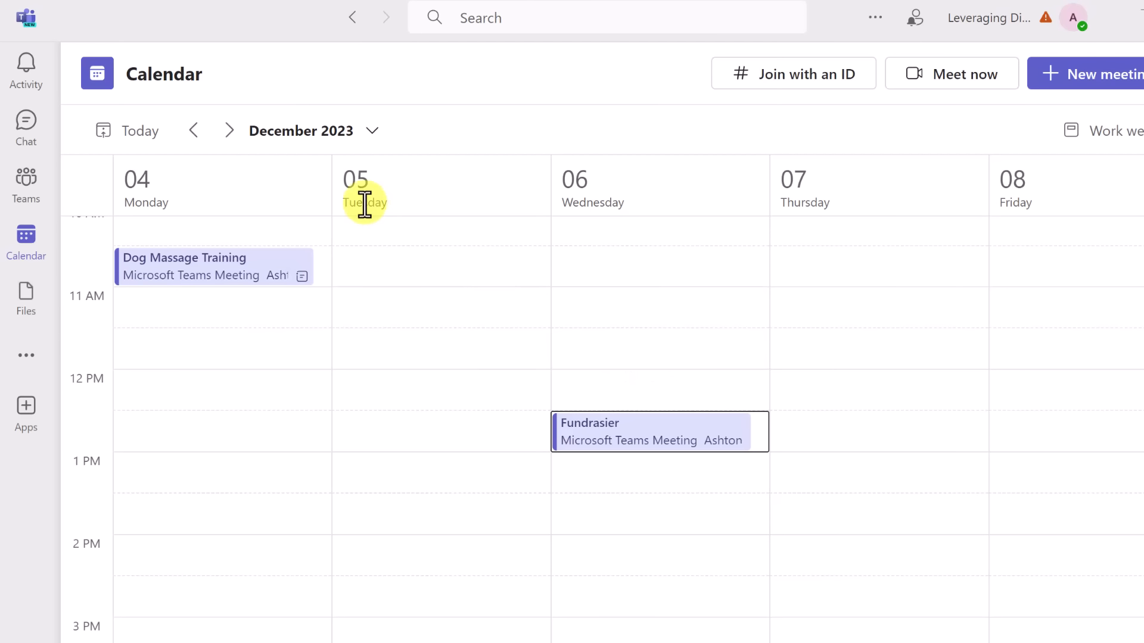
Look through the recent one-on-one and group conversations in Chat.
left_click(47, 138)
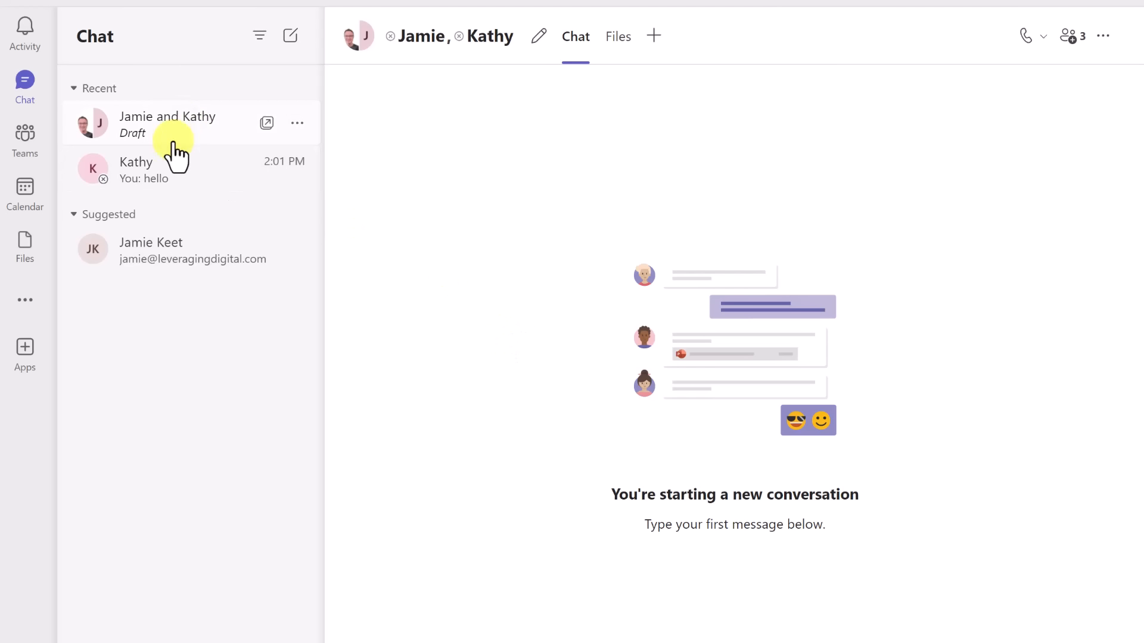
left_click(161, 177)
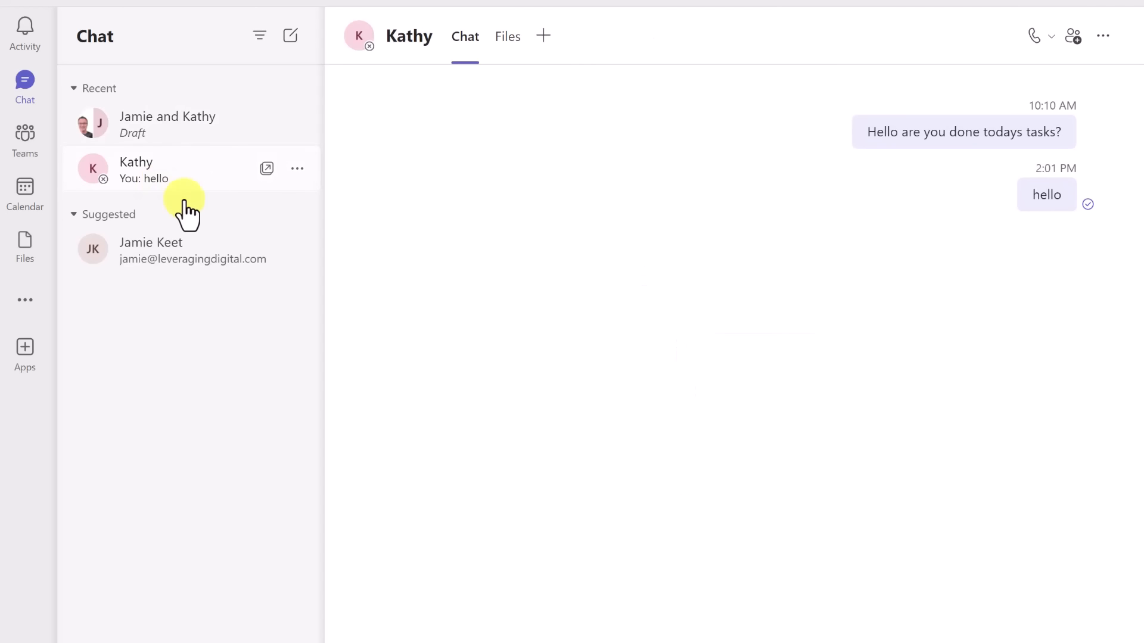
left_click(188, 135)
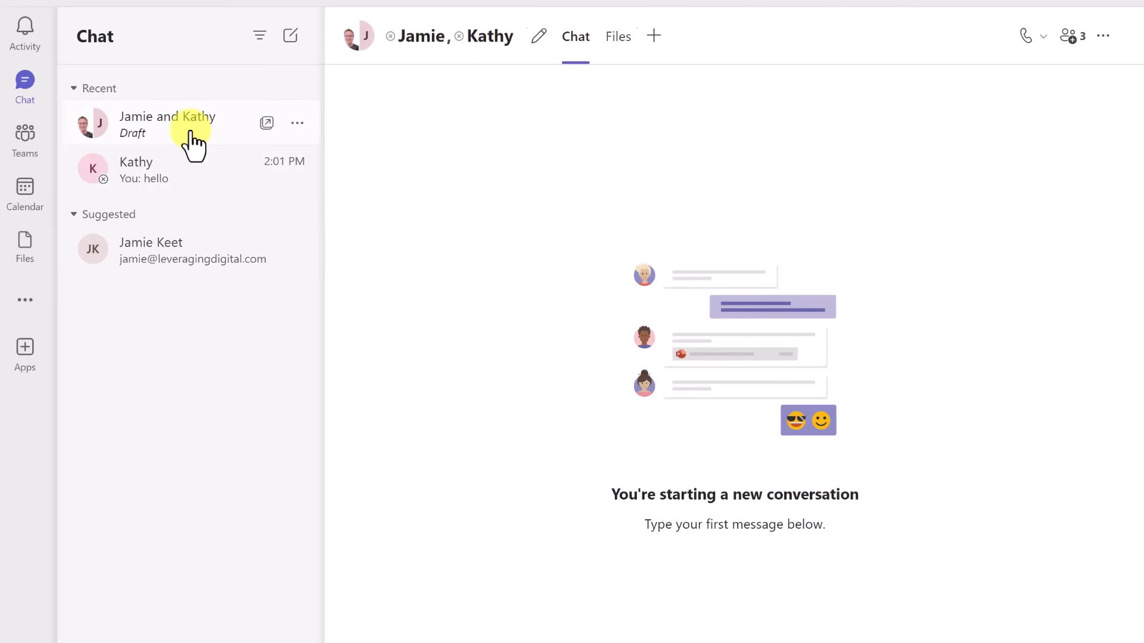
Start a new one-on-one chat with a colleague, send the message "hello", and check the chat's call options.
left_click(293, 37)
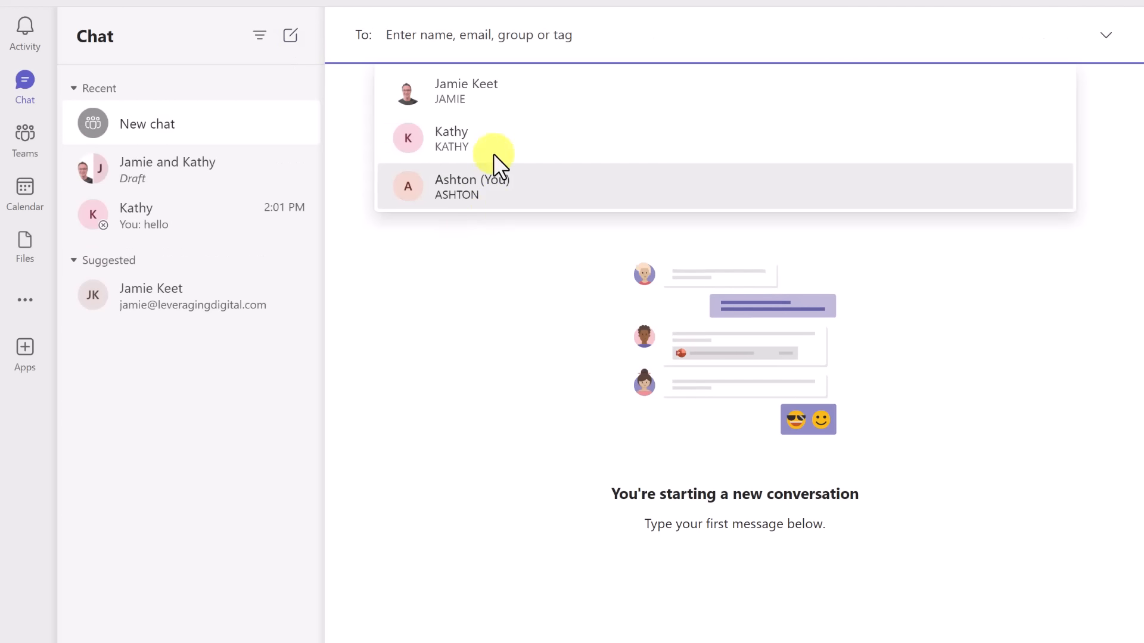
left_click(493, 102)
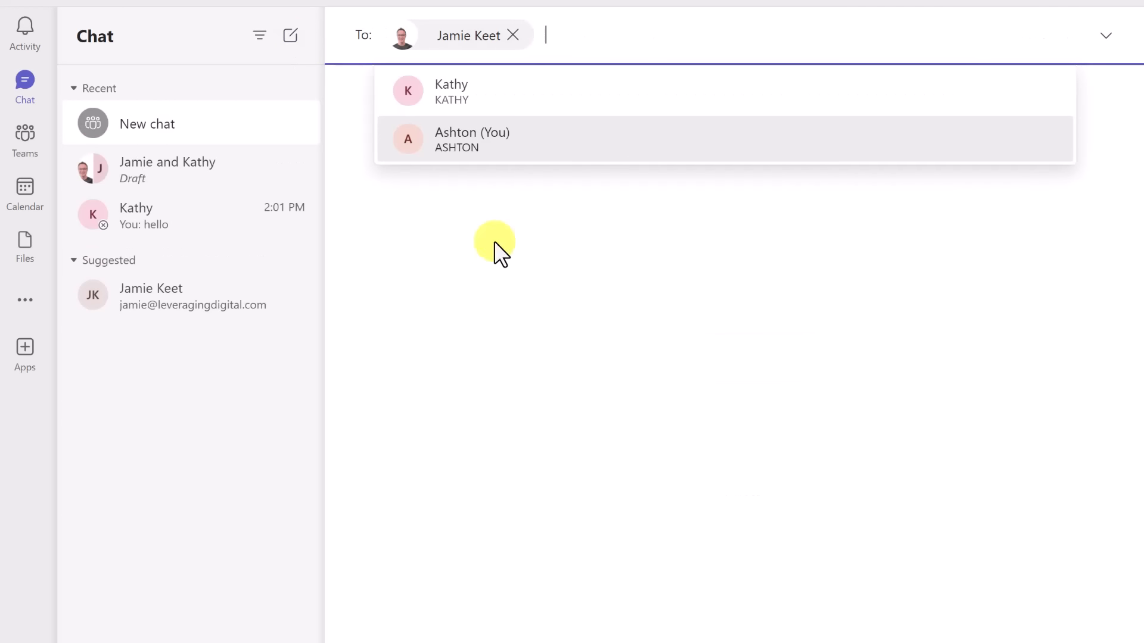
left_click(536, 472)
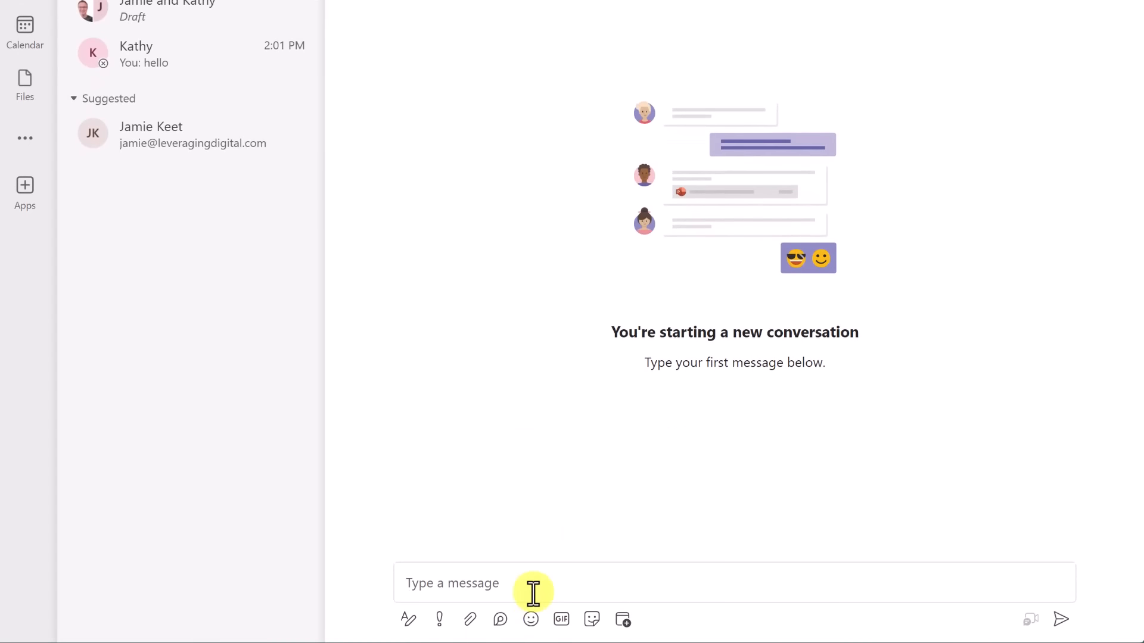
left_click(531, 587)
type("hello")
key("Return")
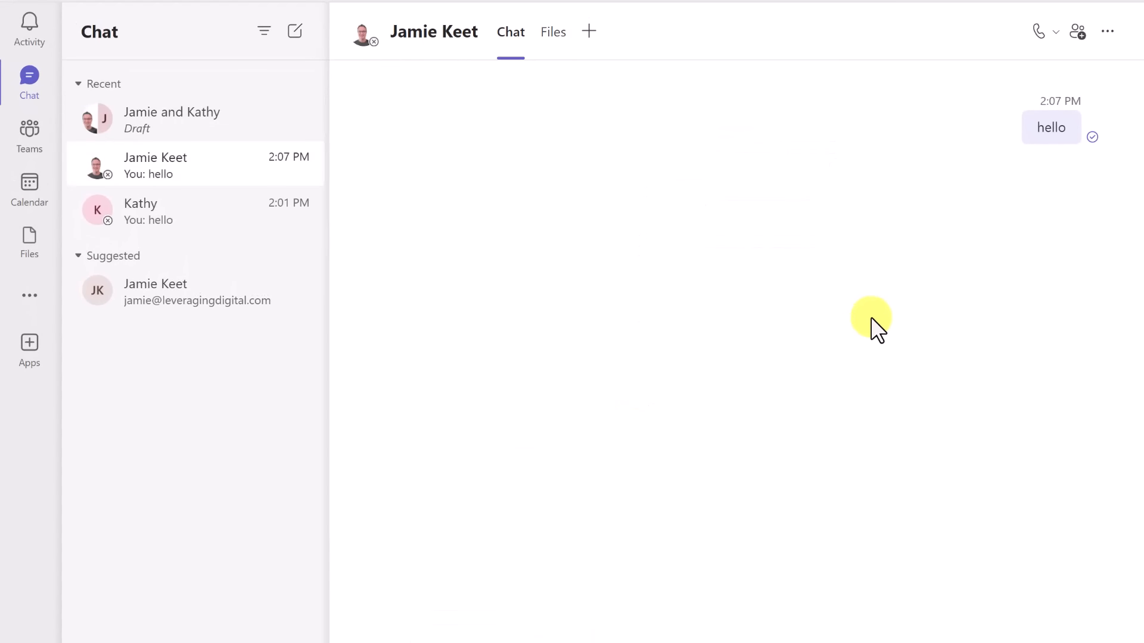
left_click(1056, 37)
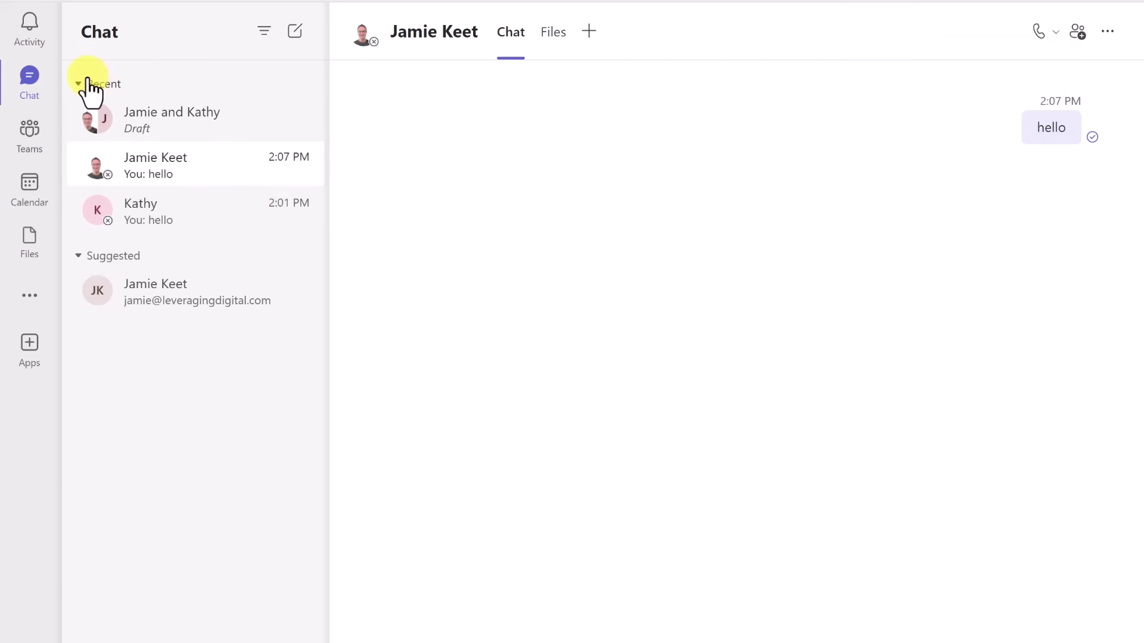
Review the reply notifications from Paws for a Cause and Pooch House Spa in the activity feed, and return to the chats.
left_click(38, 36)
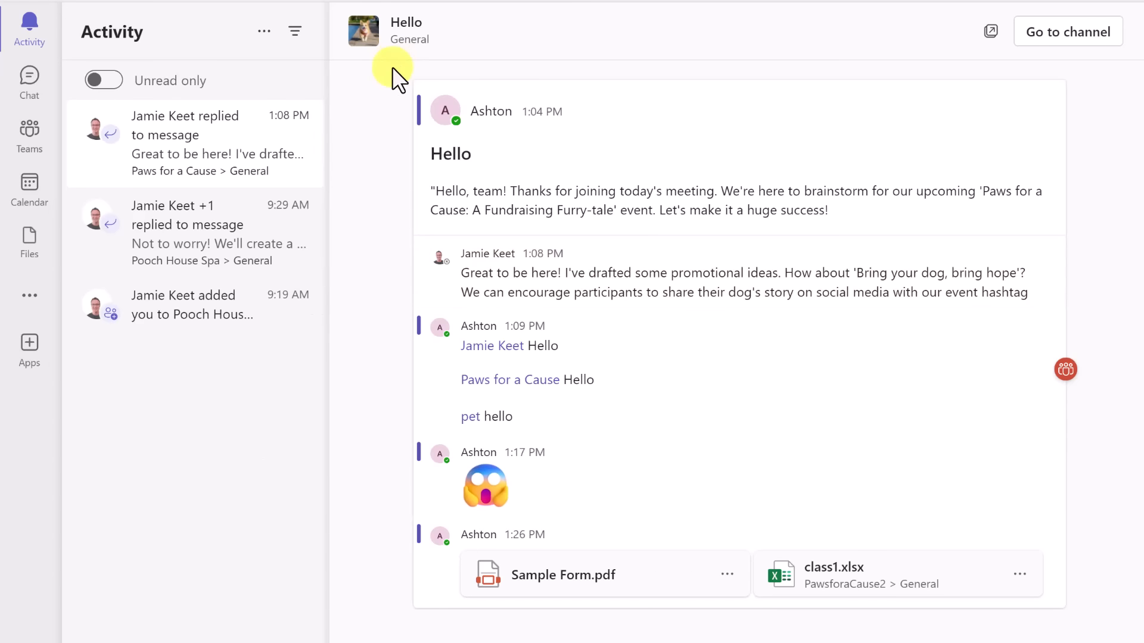
left_click(202, 236)
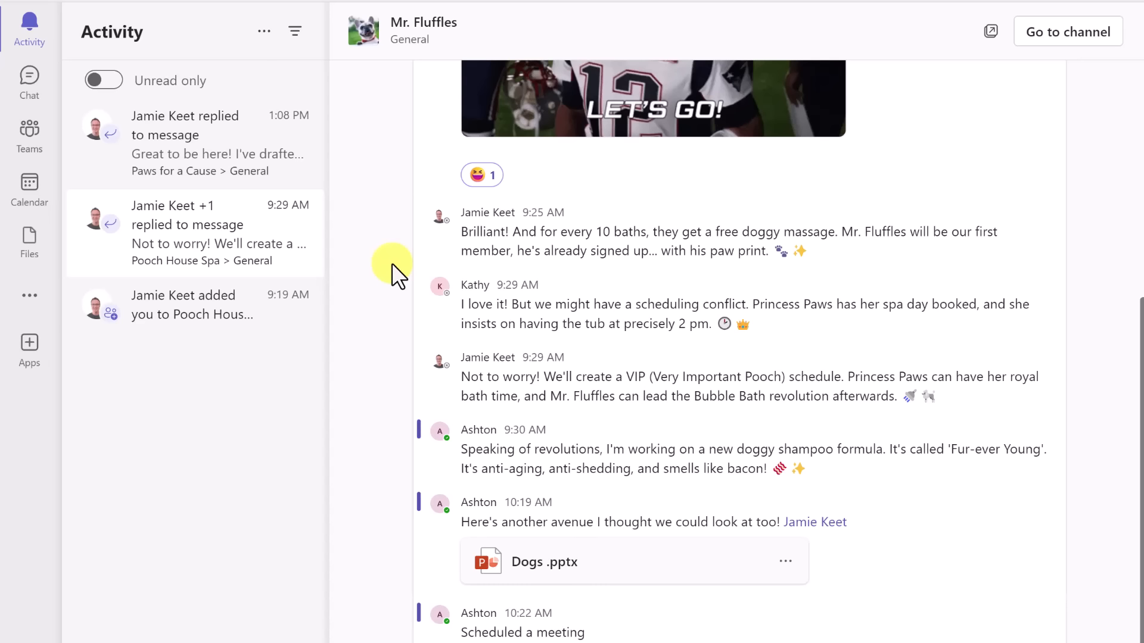
left_click(38, 89)
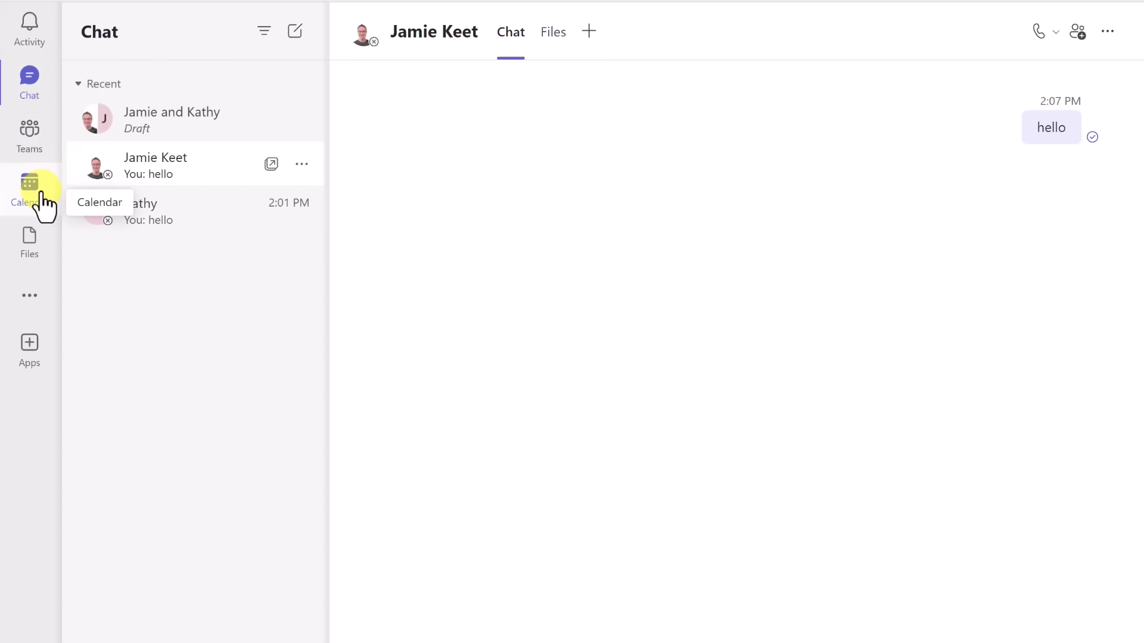
Browse the recent and personal OneDrive files, and open the General folder in the Paws for a Cause documents.
left_click(32, 256)
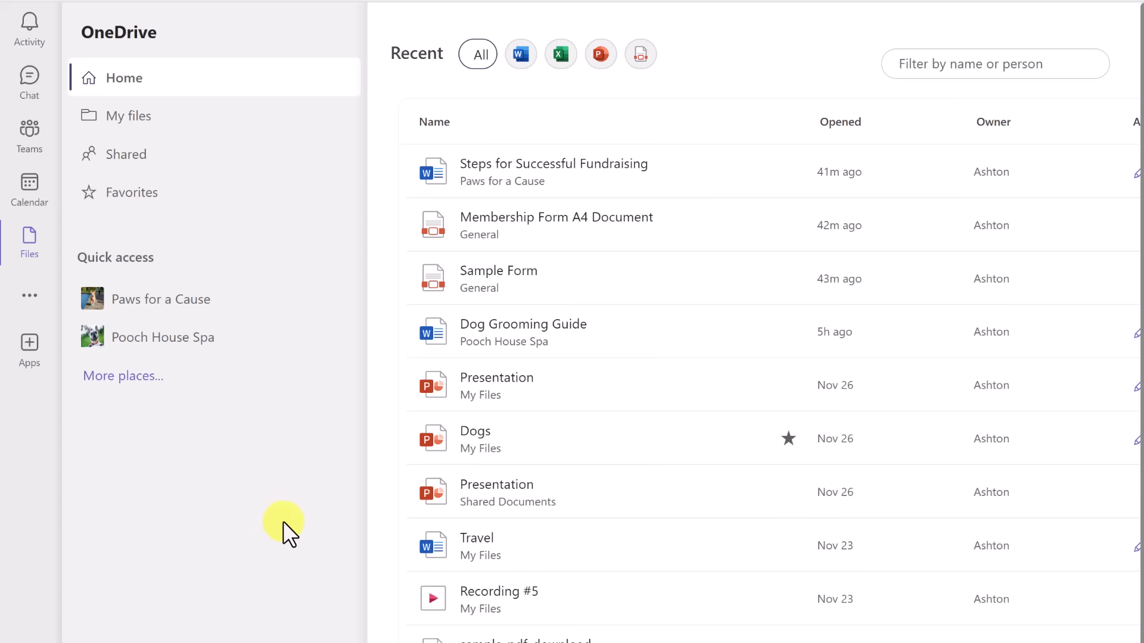
left_click(156, 119)
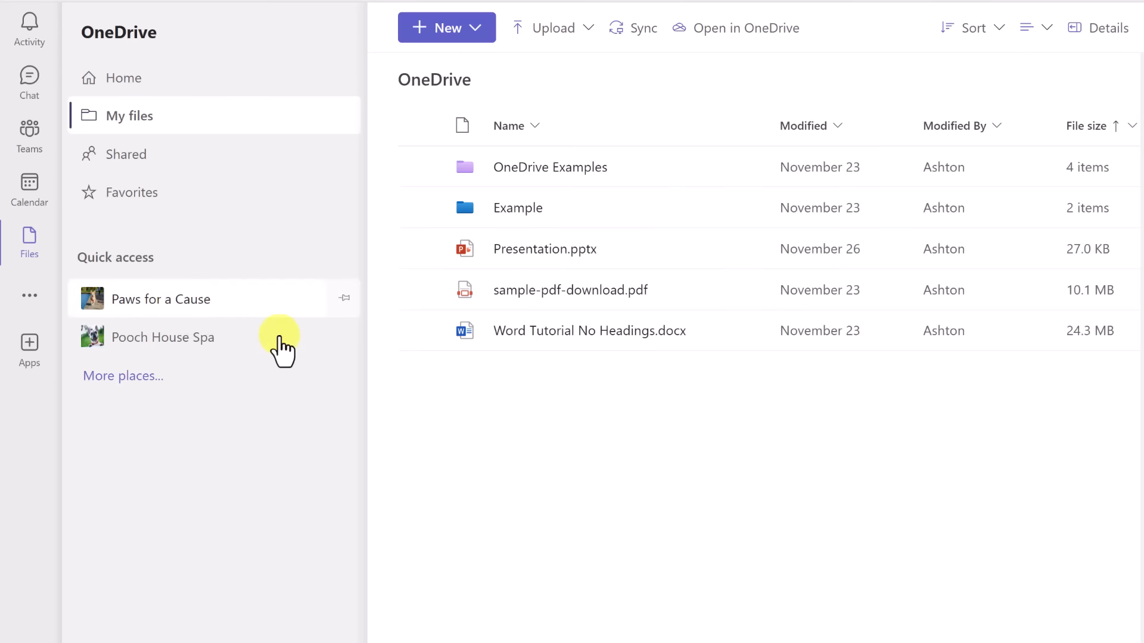
left_click(274, 307)
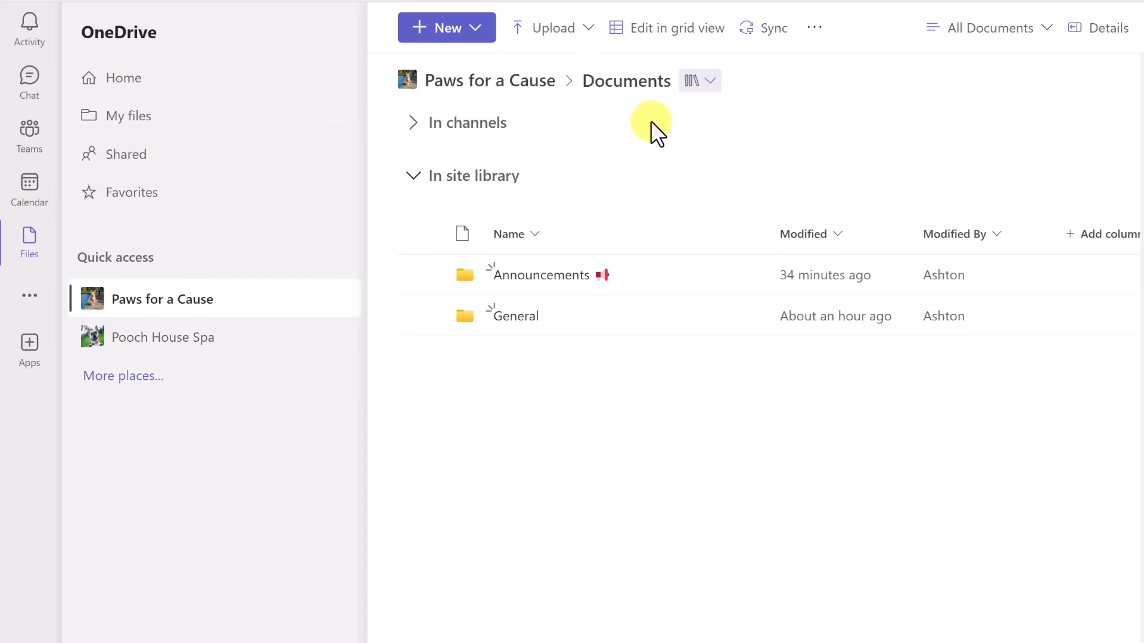
left_click(523, 318)
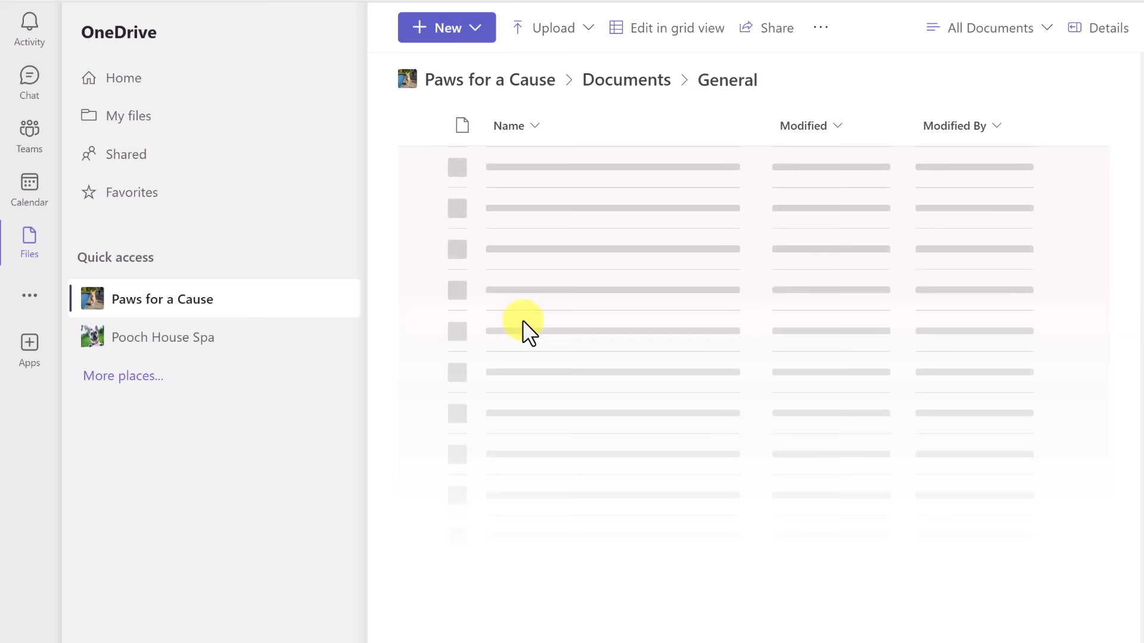